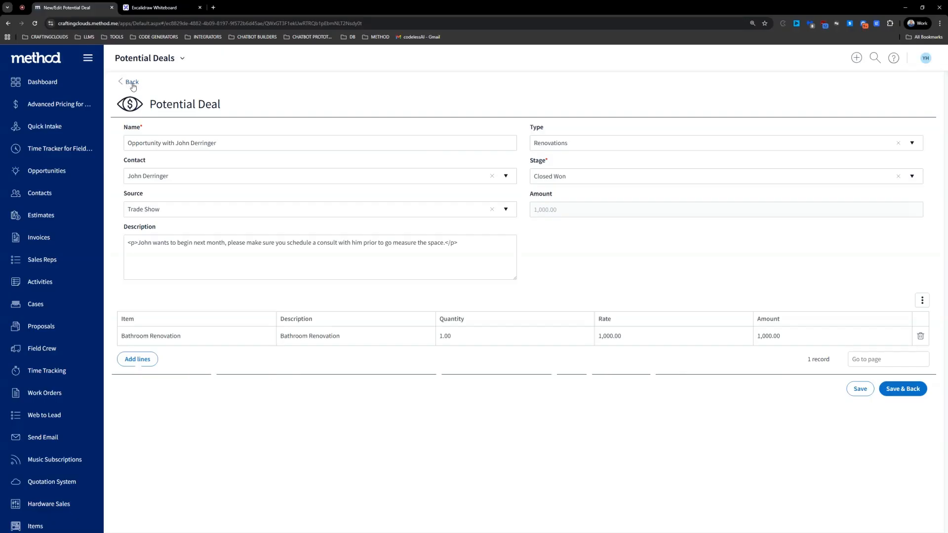
Return to the potential deals list and start a new deal named "Test Potential Deal".
left_click(132, 82)
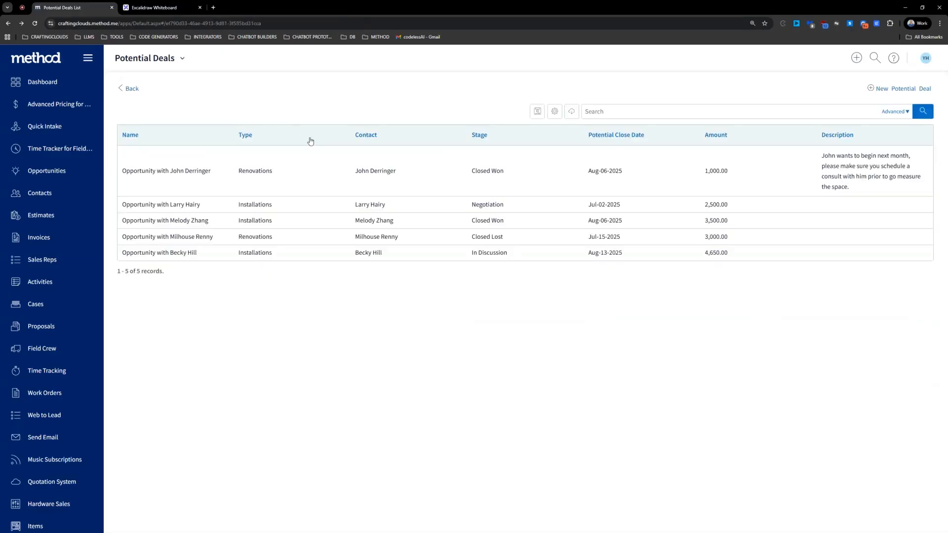
left_click(902, 89)
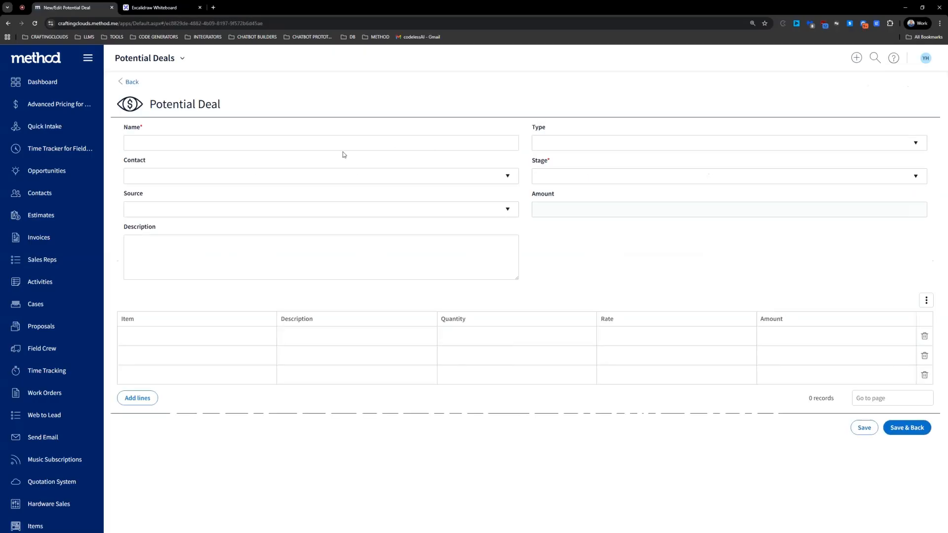
type("Test Potential Deal")
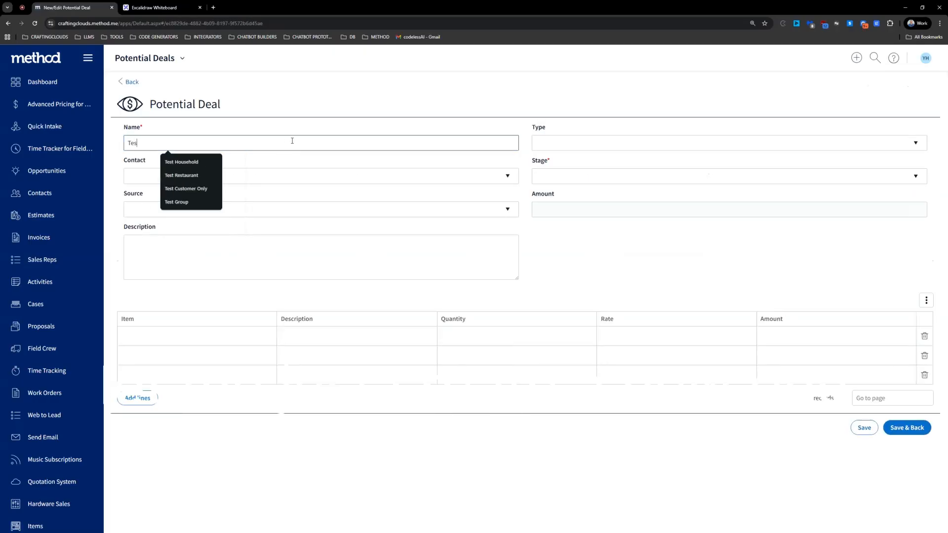
Browse the contact choices for the deal and open the form for adding a new contact.
left_click(507, 176)
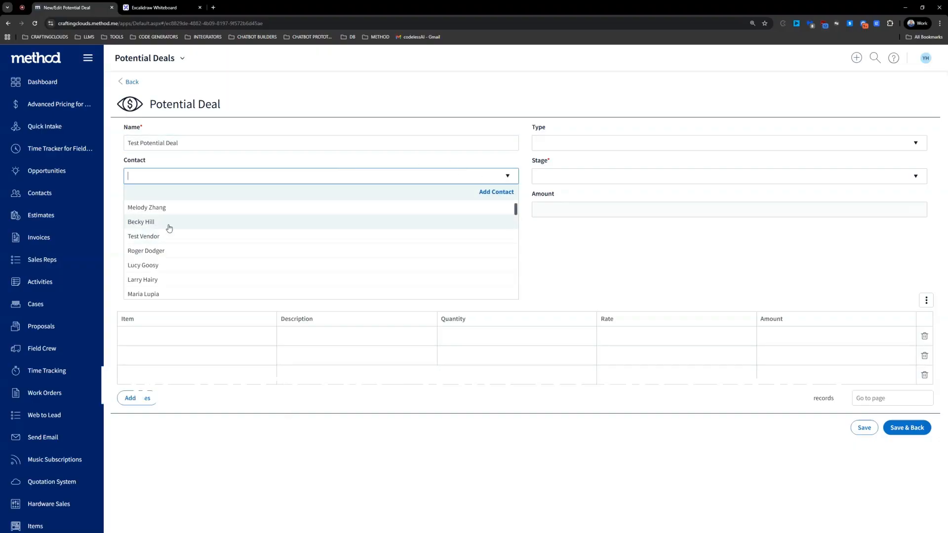
scroll(178, 237, "down", 3)
scroll(193, 259, "up", 3)
scroll(174, 234, "down", 3)
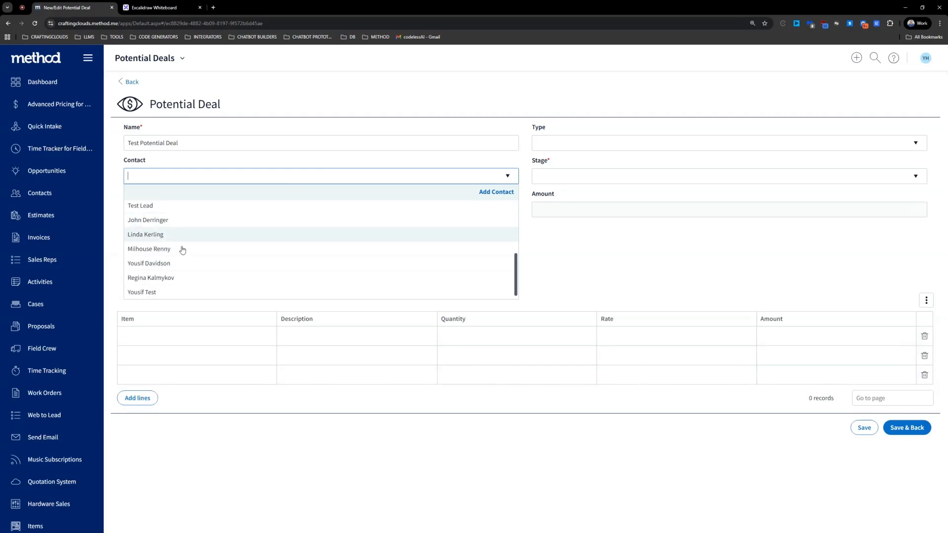
scroll(179, 269, "up", 3)
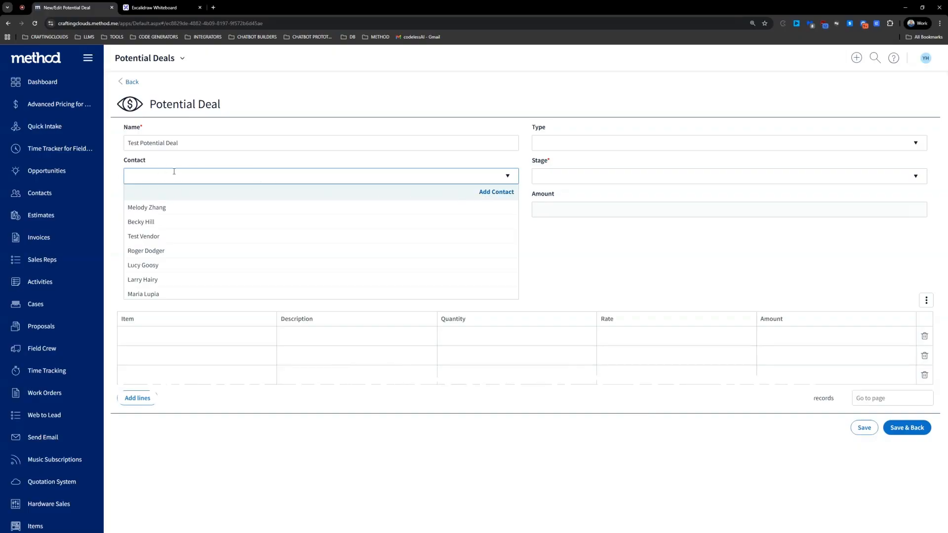
left_click(495, 197)
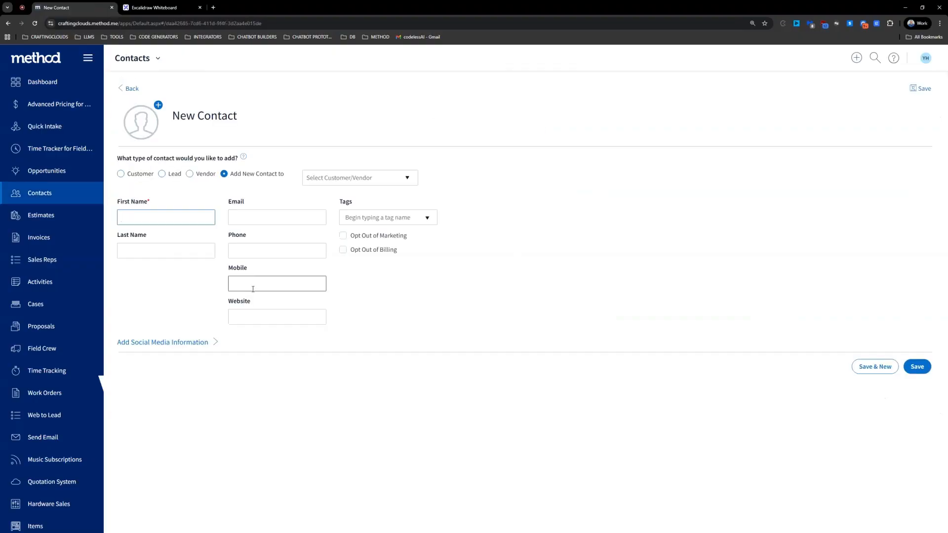
Open the New Contact screen for customization and show the actions in its screen properties.
left_click(158, 58)
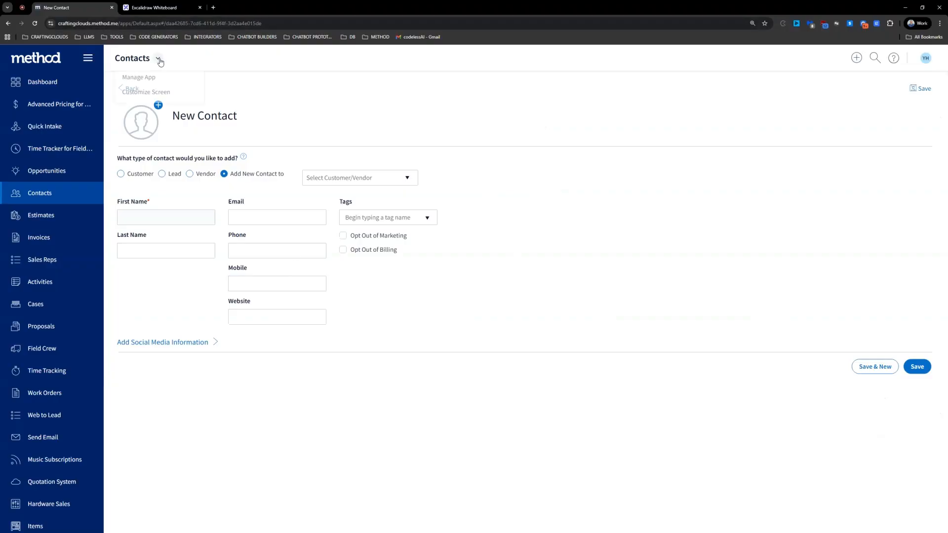
left_click(146, 95)
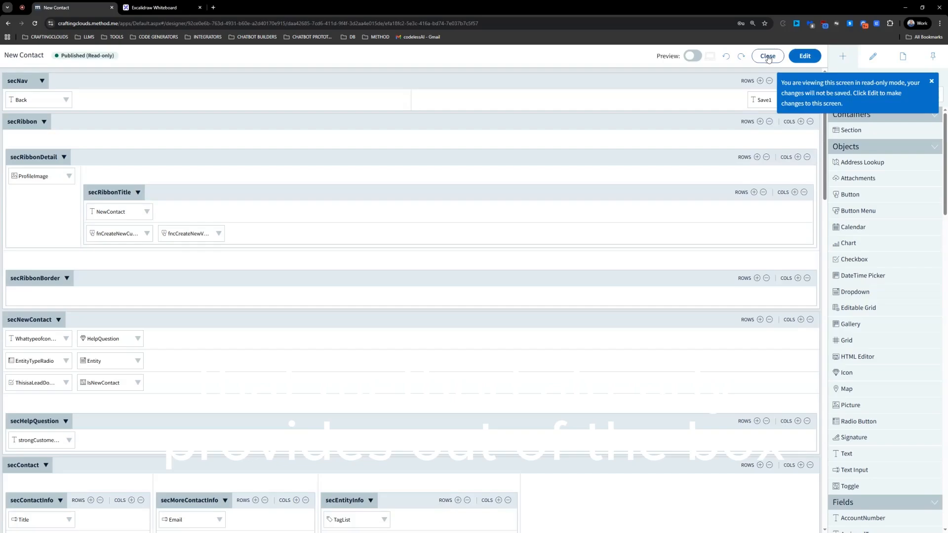
left_click(931, 81)
left_click(905, 59)
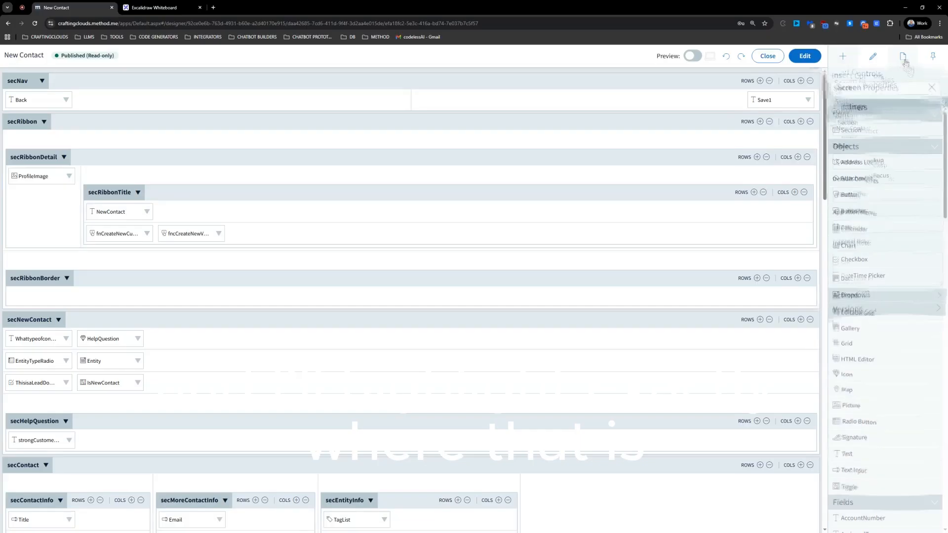
left_click(843, 299)
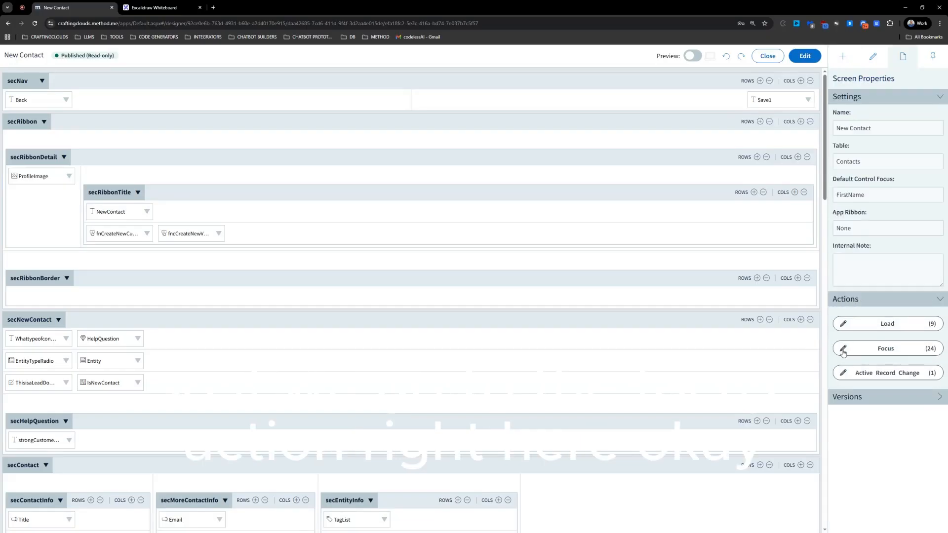
Review the New Contact screen's Focus action set from start to end, then return to the screen layout.
left_click(845, 350)
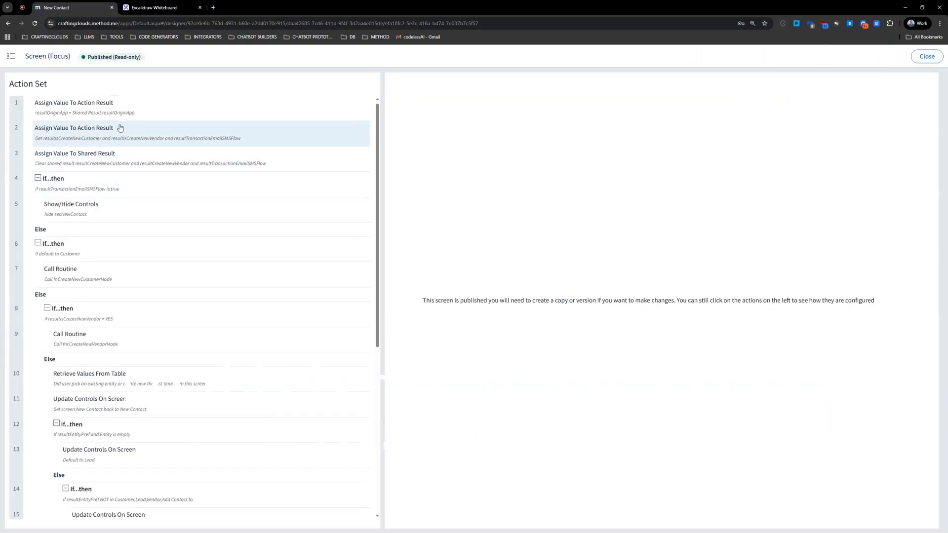
scroll(121, 130, "down", 2)
scroll(147, 153, "down", 2)
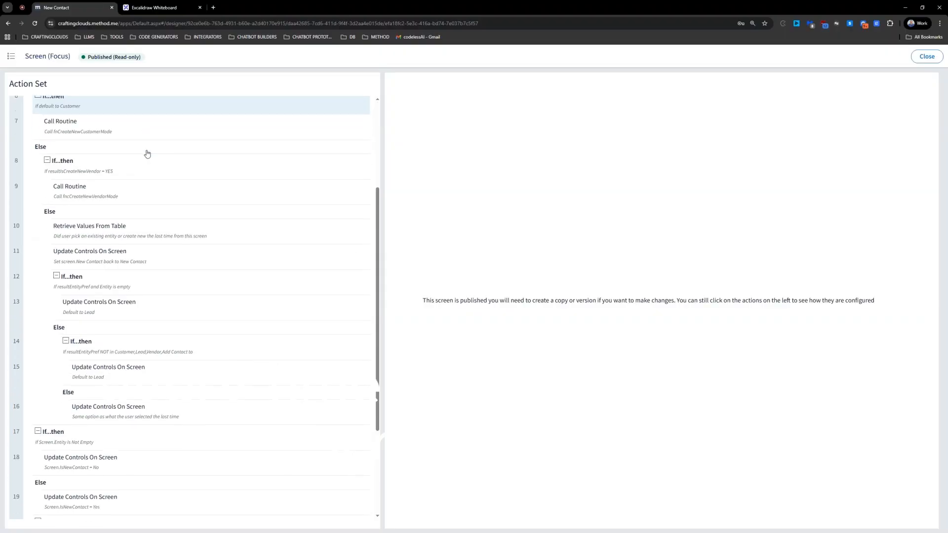
scroll(147, 153, "down", 1)
scroll(149, 155, "down", 1)
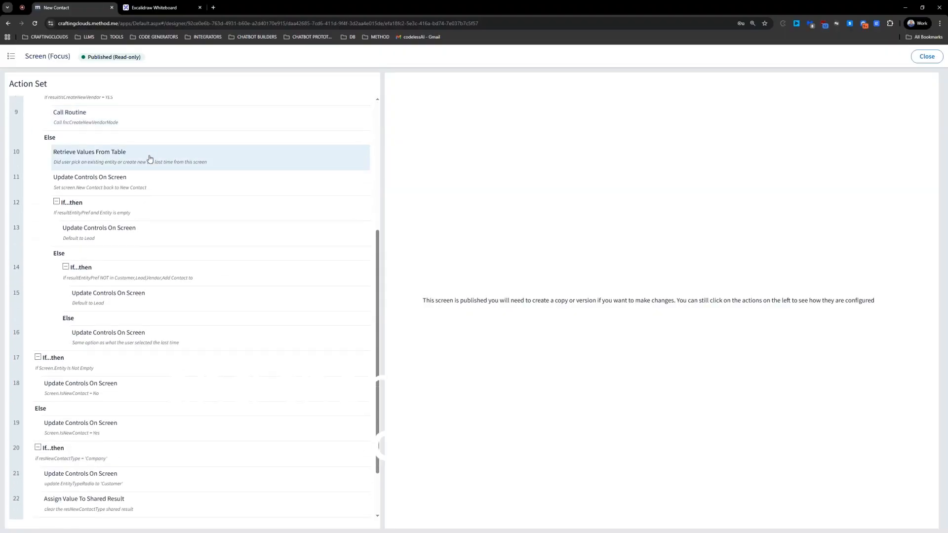
scroll(149, 159, "down", 1)
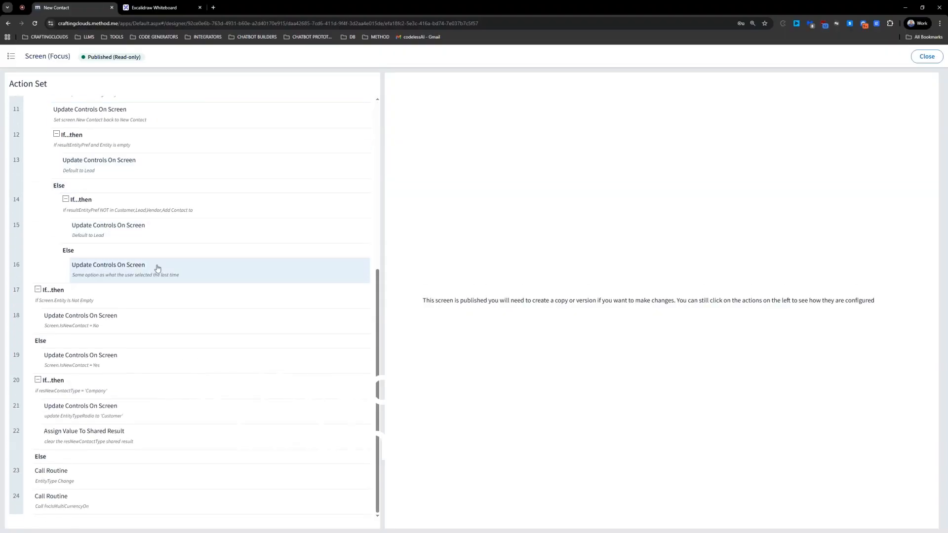
scroll(158, 268, "up", 4)
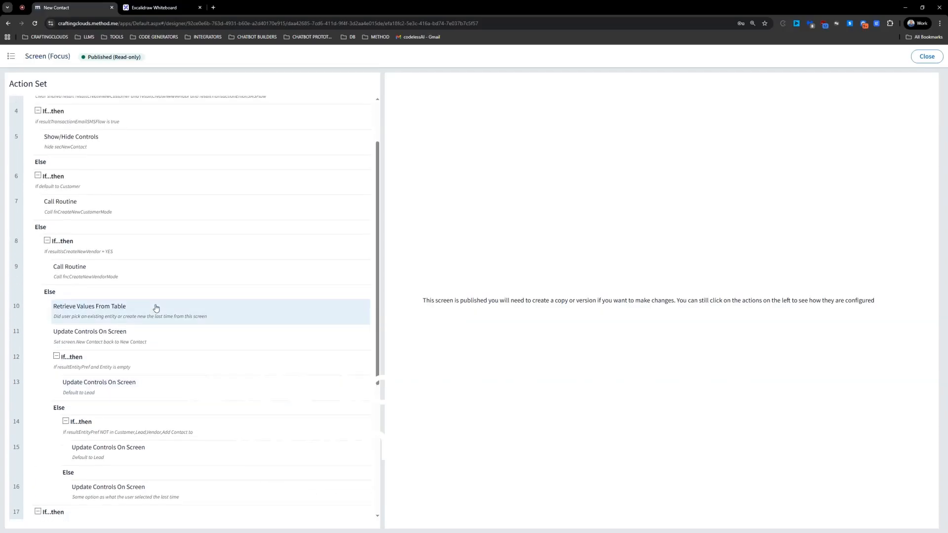
left_click(927, 57)
Open the click action set of the Save button in the New Contact screen's footer section.
scroll(491, 411, "down", 10)
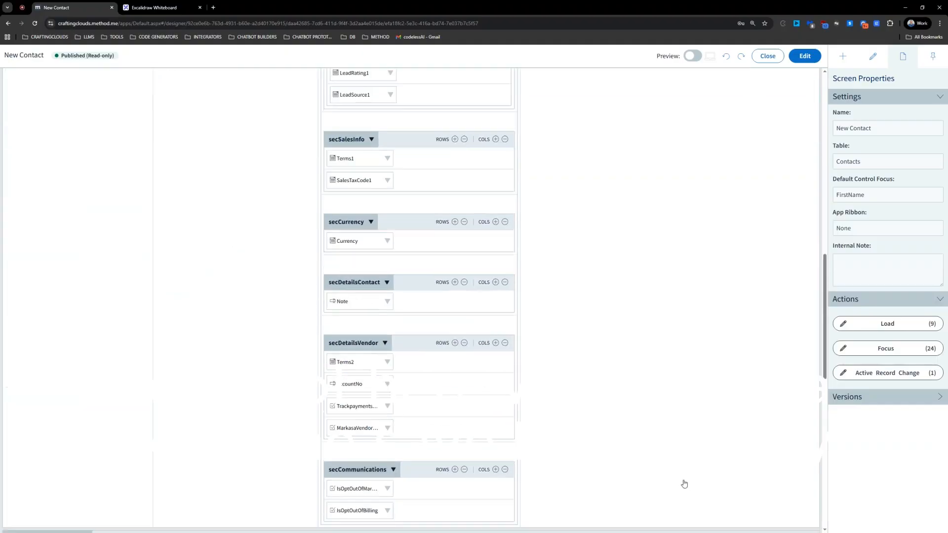
scroll(684, 483, "down", 10)
left_click(809, 460)
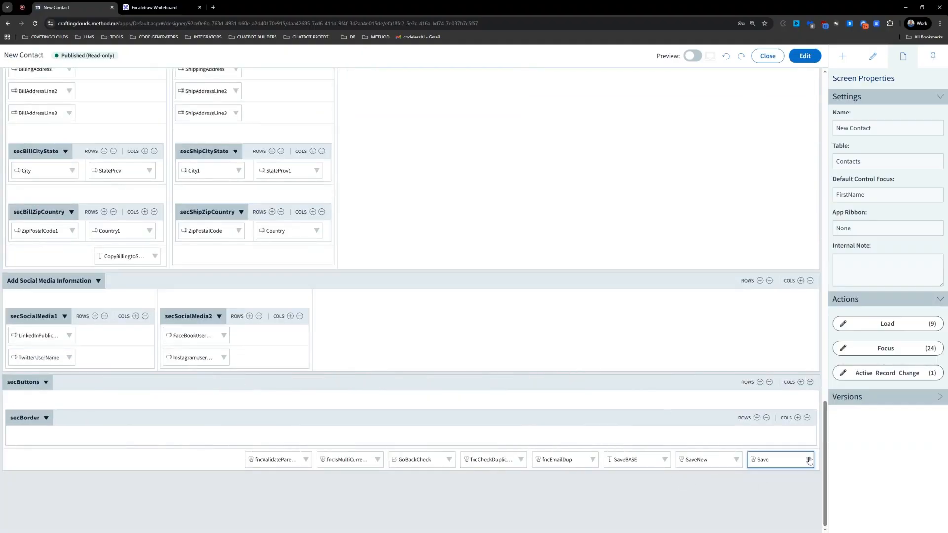
left_click(781, 478)
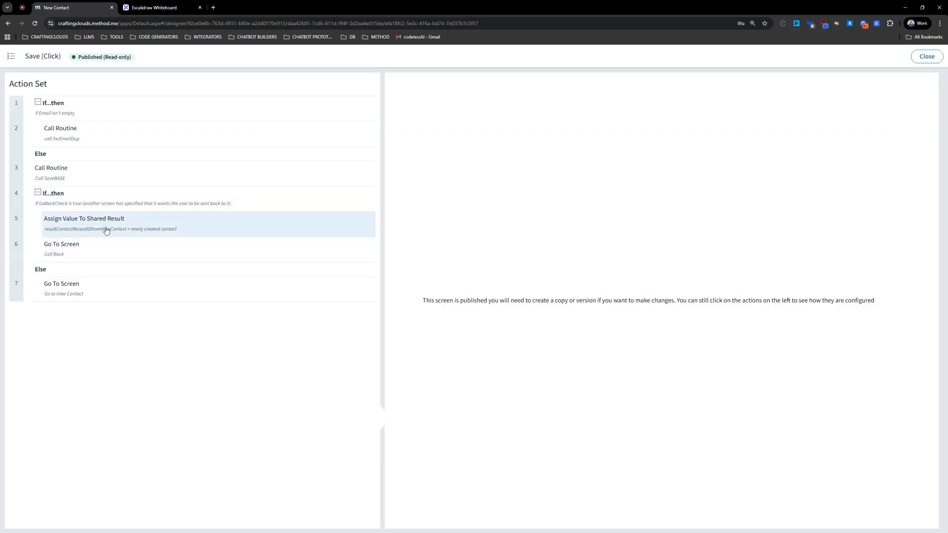
Inspect the GoBackCheck condition, the shared result assignment and the back navigation in the Save actions, then leave the designer.
left_click(85, 203)
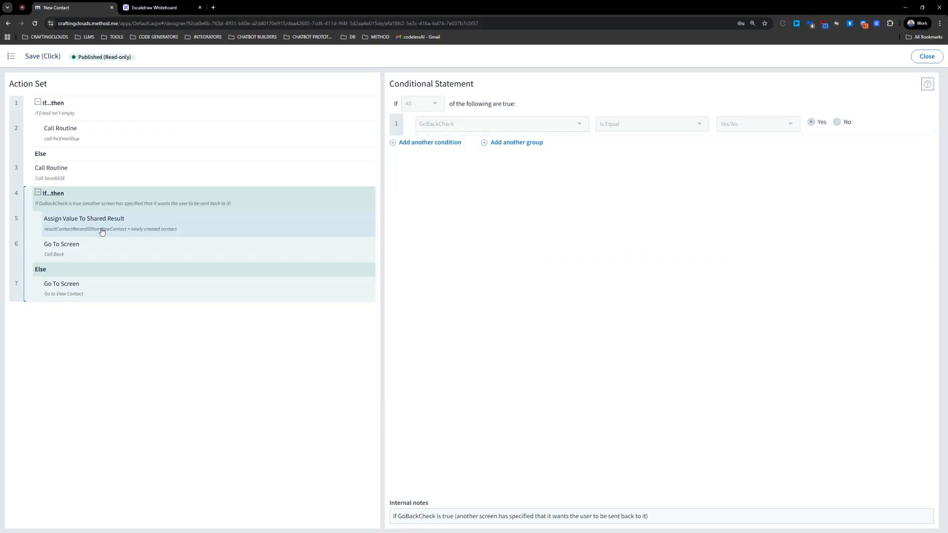
left_click(131, 232)
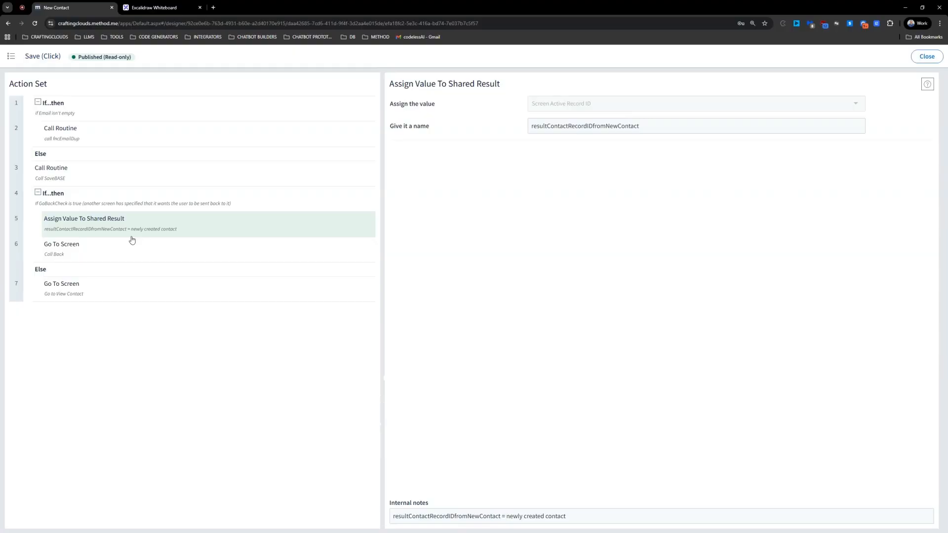
left_click(84, 252)
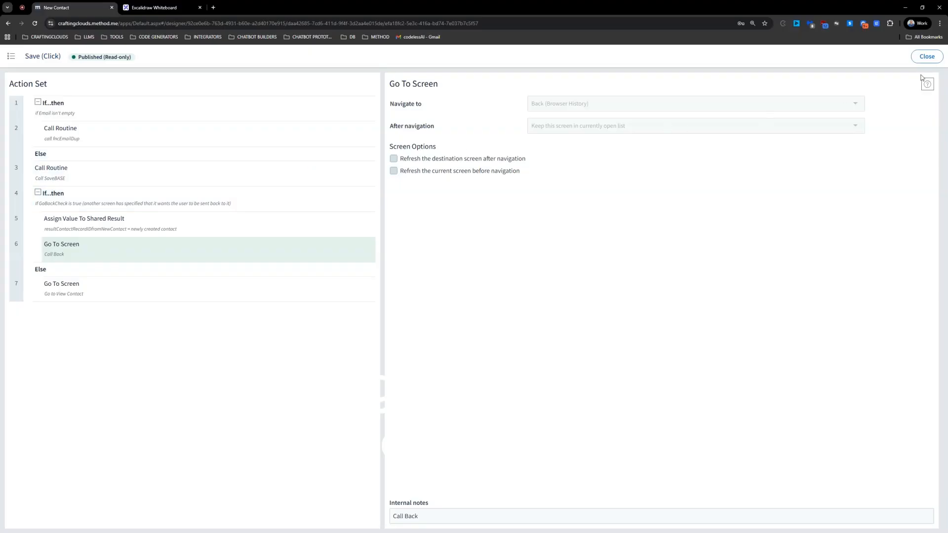
left_click(928, 57)
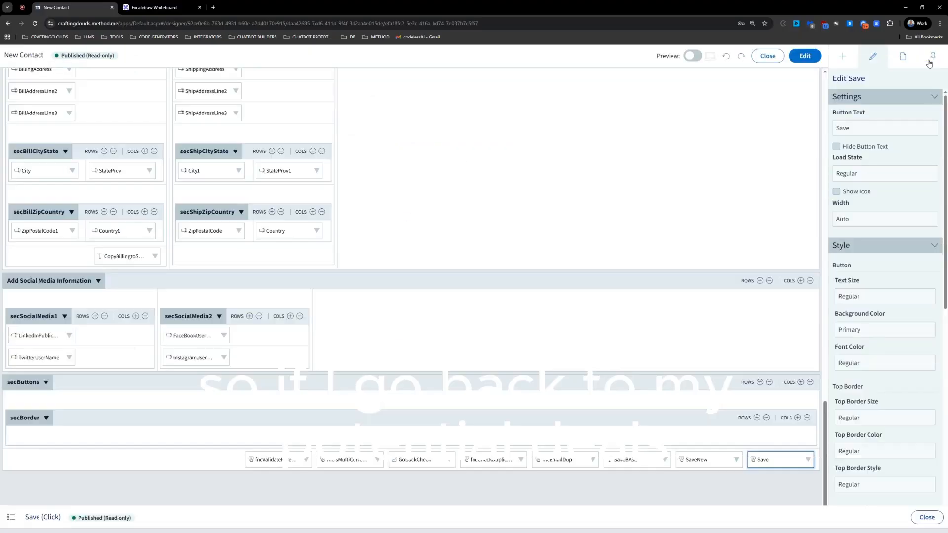
left_click(767, 57)
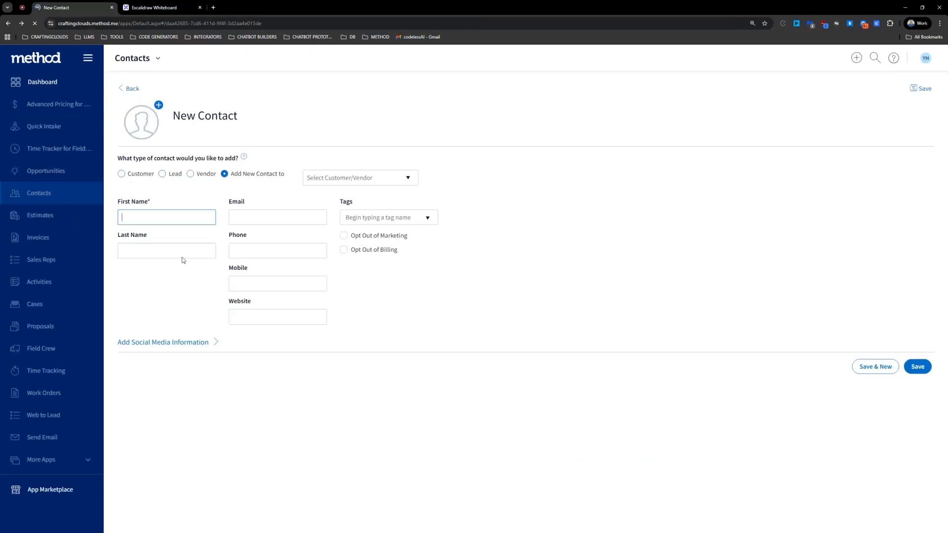
Go to the Potential Deals app through the dashboard and open the first deal in its list.
left_click(55, 86)
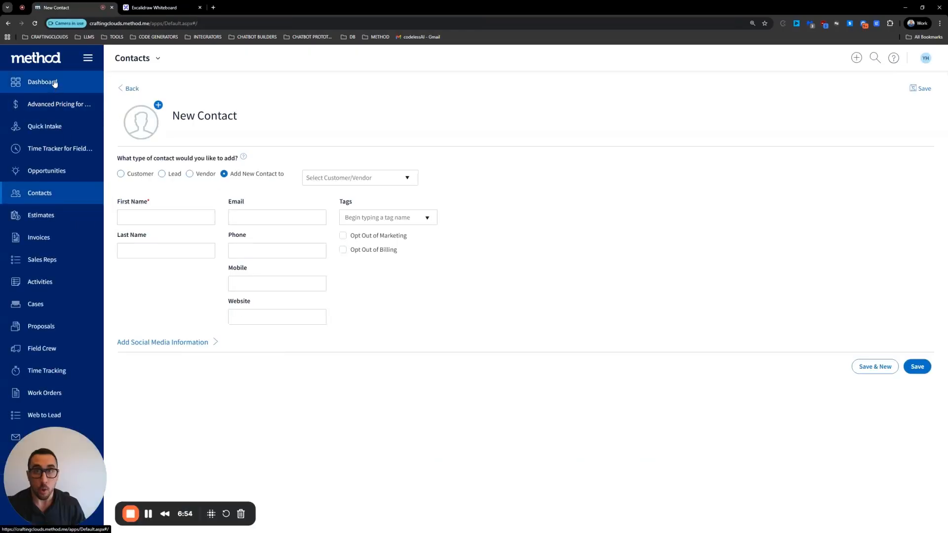
scroll(298, 264, "down", 3)
scroll(299, 264, "down", 1)
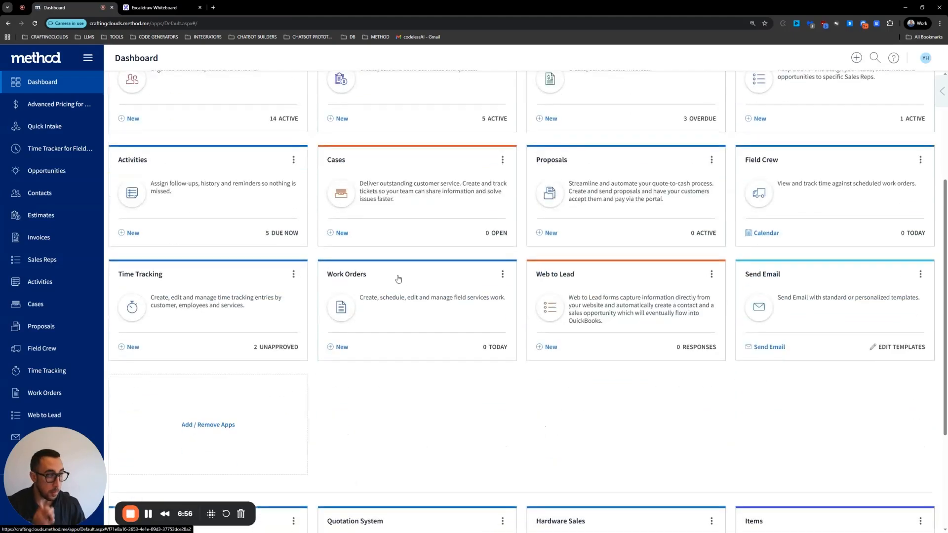
scroll(540, 295, "up", 3)
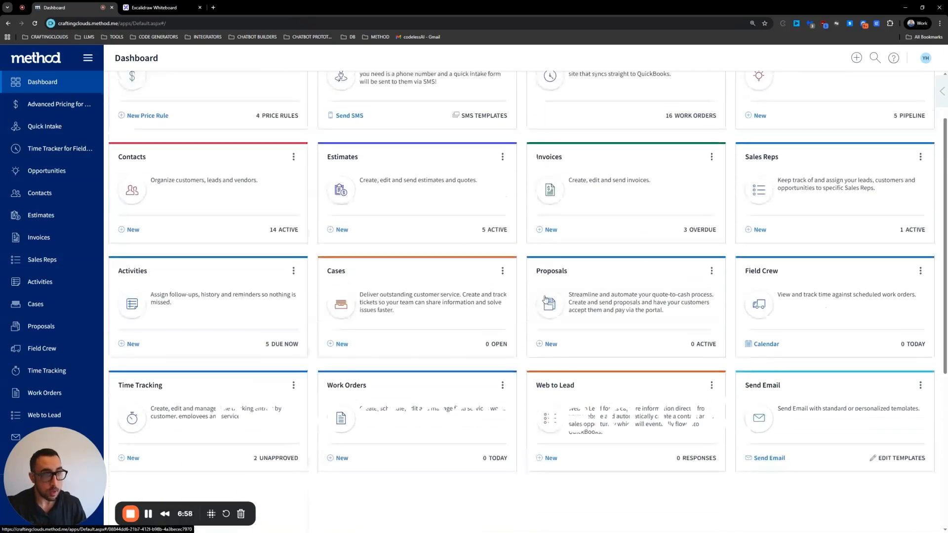
scroll(549, 299, "down", 5)
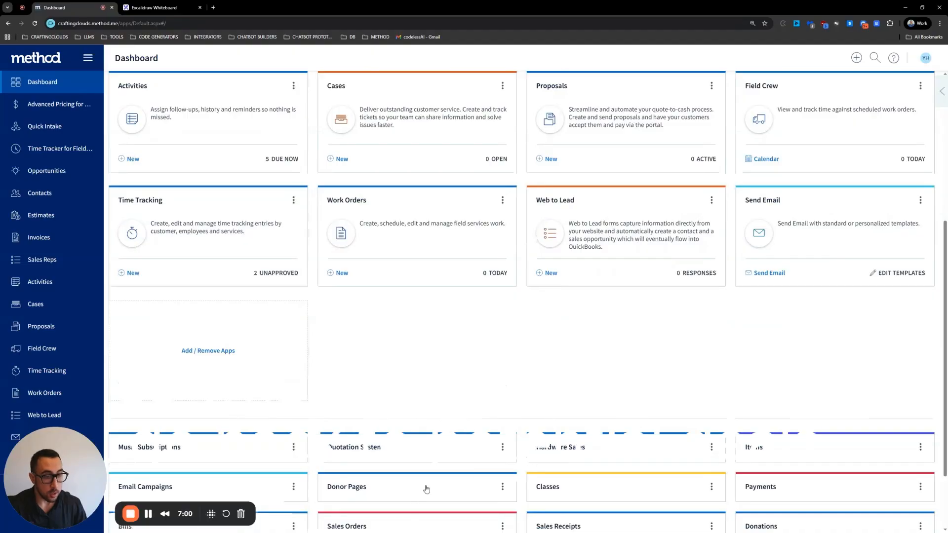
scroll(426, 489, "down", 3)
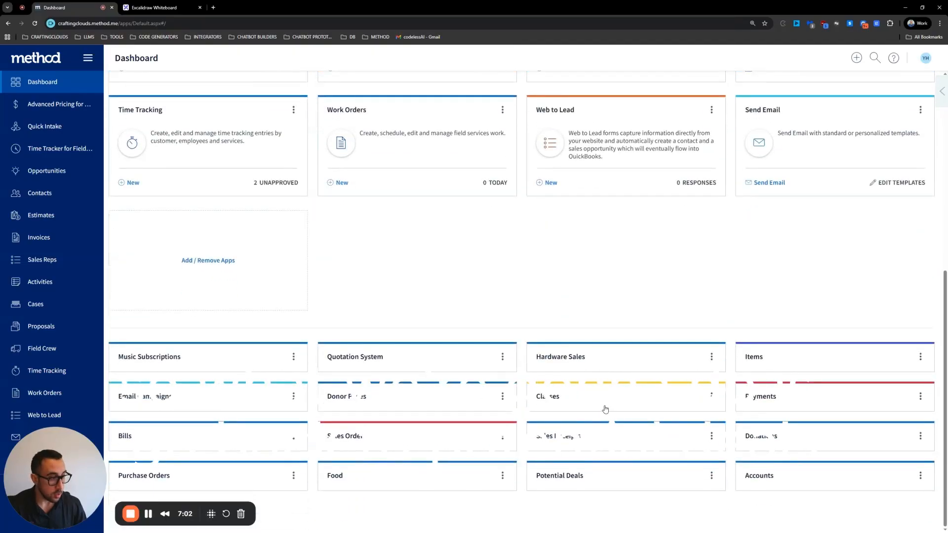
left_click(572, 477)
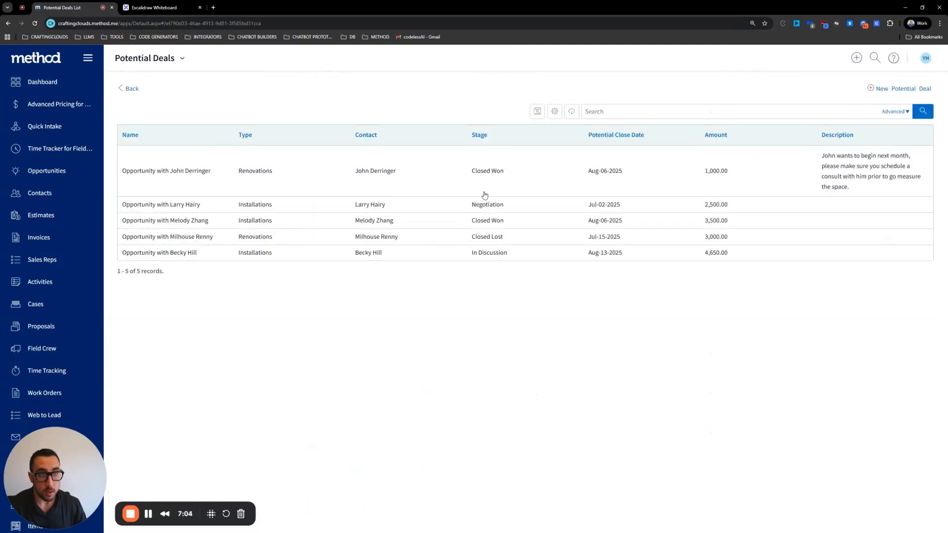
left_click(269, 180)
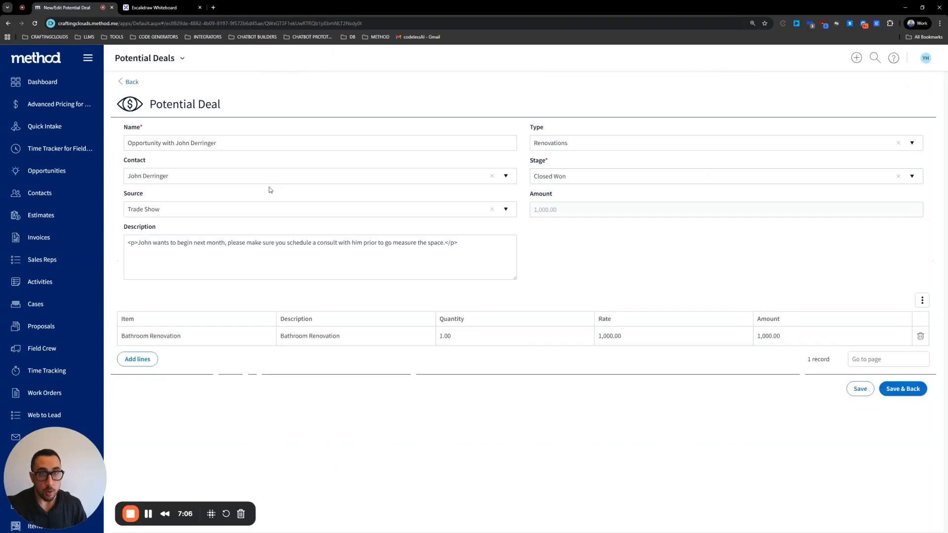
Customize the New/Edit Potential Deal screen and open the Custom Row Click action set of its Contacts dropdown.
left_click(507, 177)
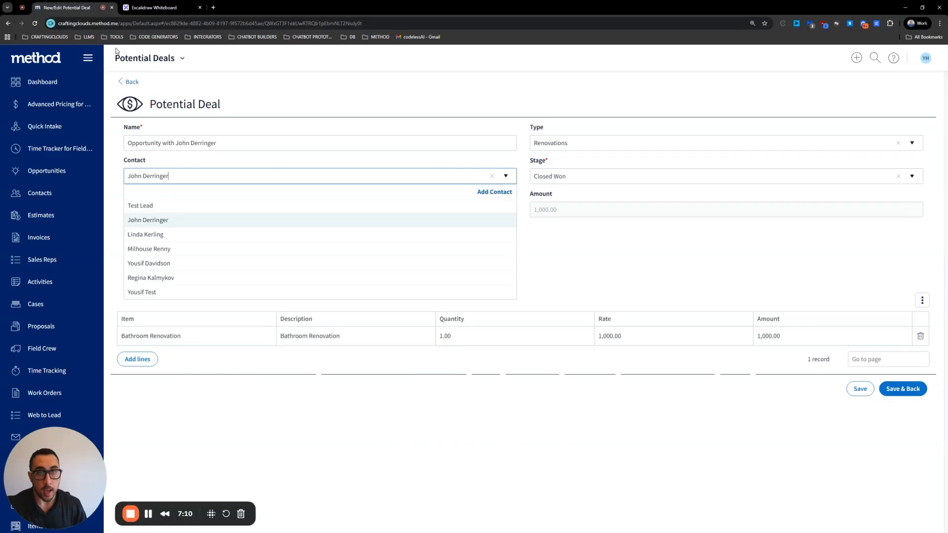
left_click(183, 59)
left_click(155, 94)
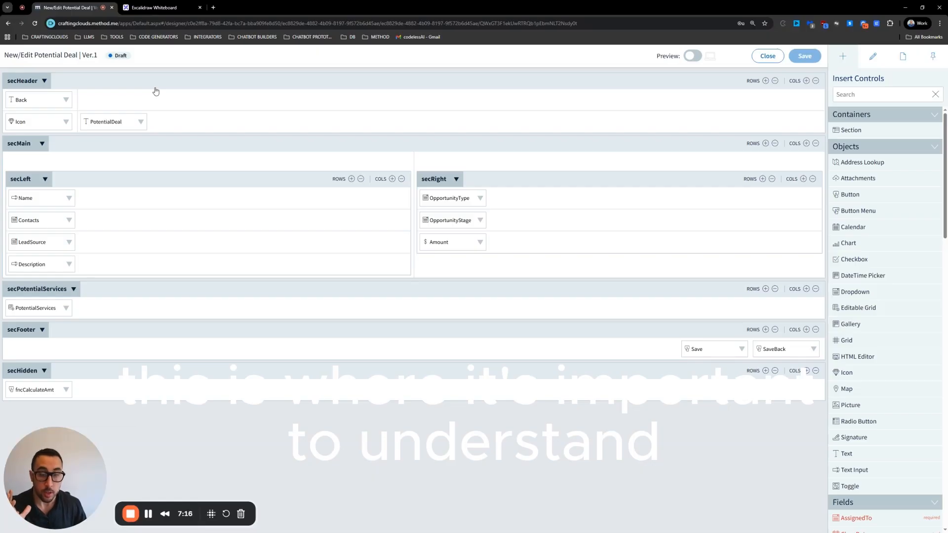
left_click(69, 220)
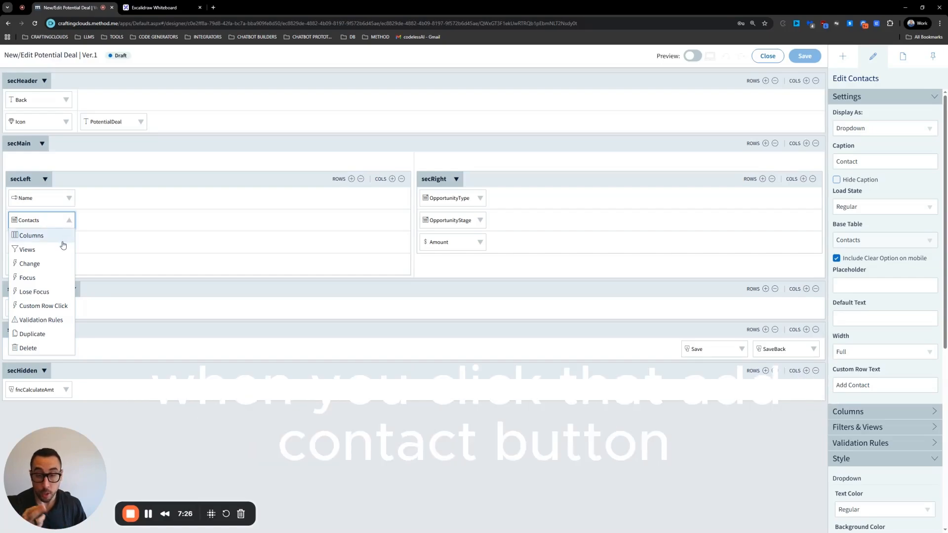
left_click(43, 307)
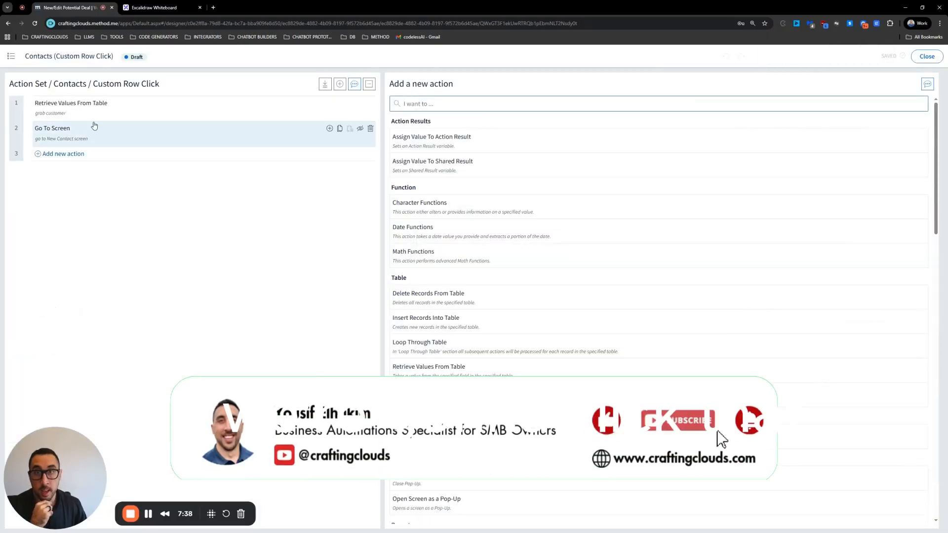
Inspect the customer retrieval and Go To Screen actions, comparing the Set Active RecordID and Clear screen options of the New Contact navigation.
left_click(96, 115)
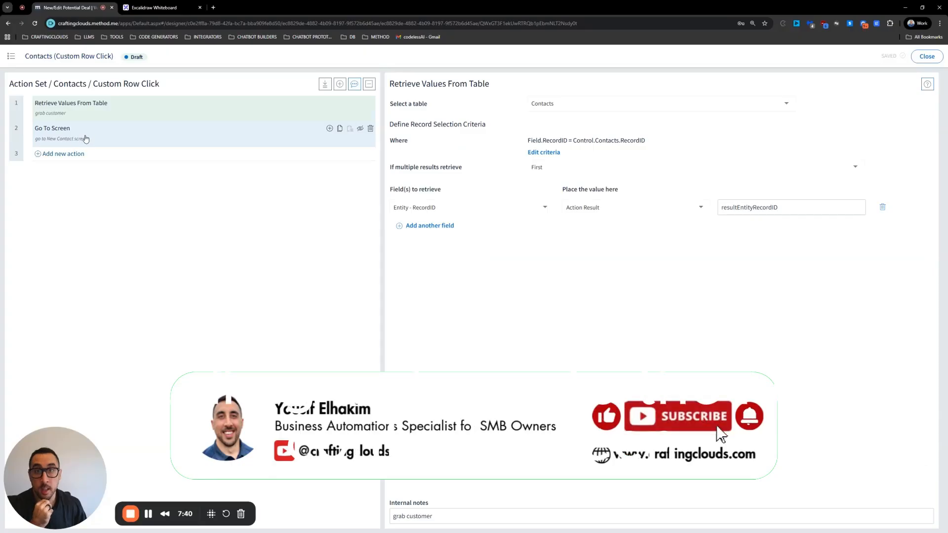
left_click(85, 138)
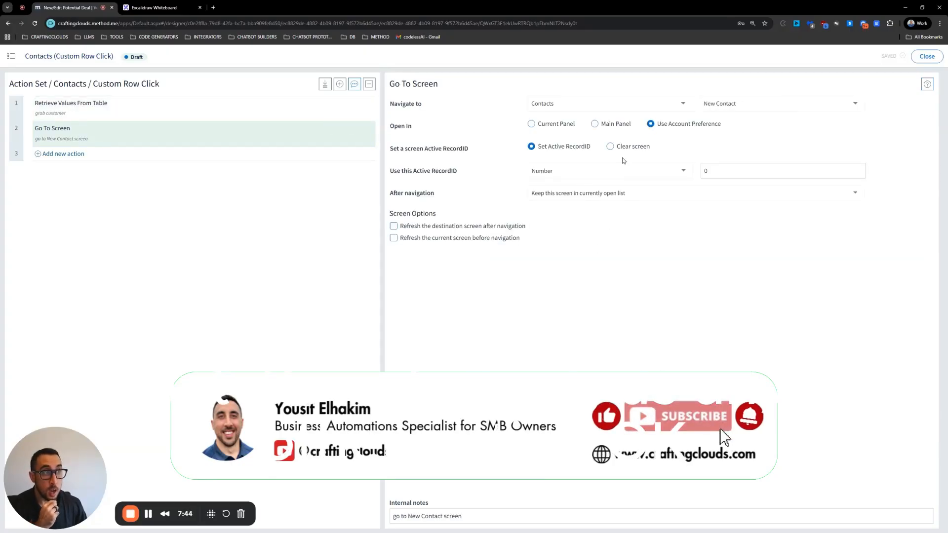
left_click(612, 147)
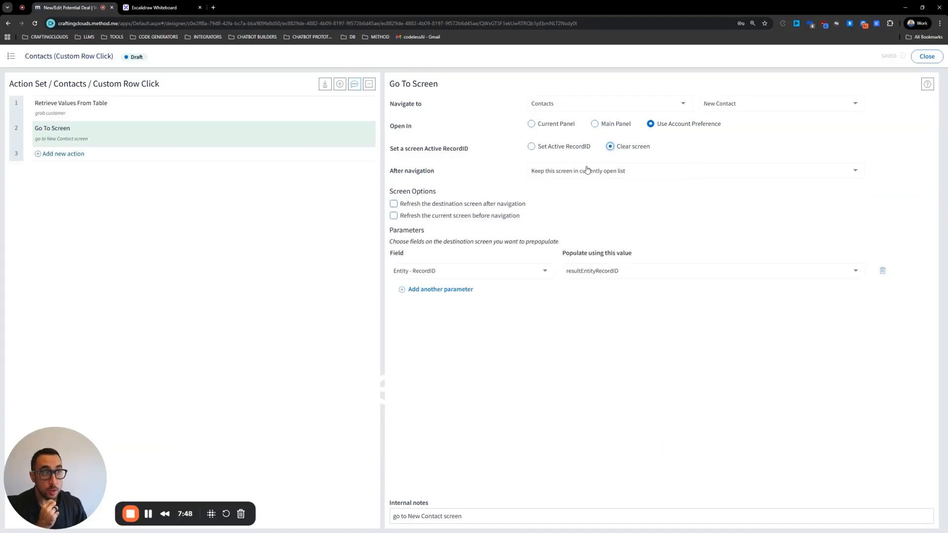
left_click(531, 146)
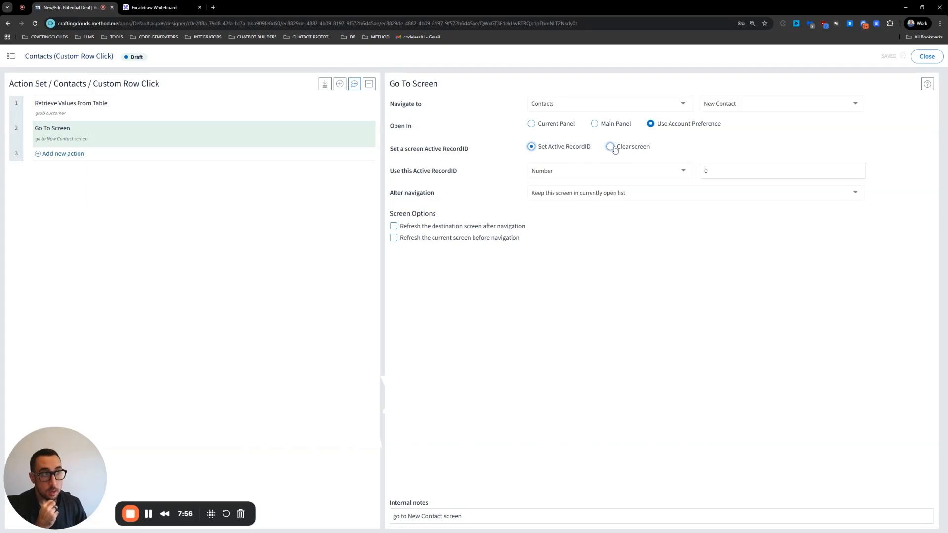
left_click(611, 147)
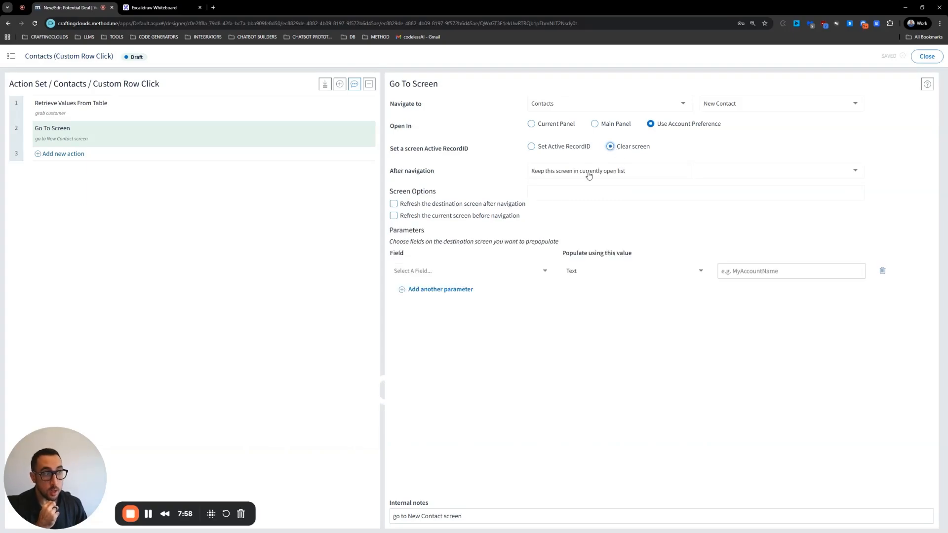
left_click(470, 271)
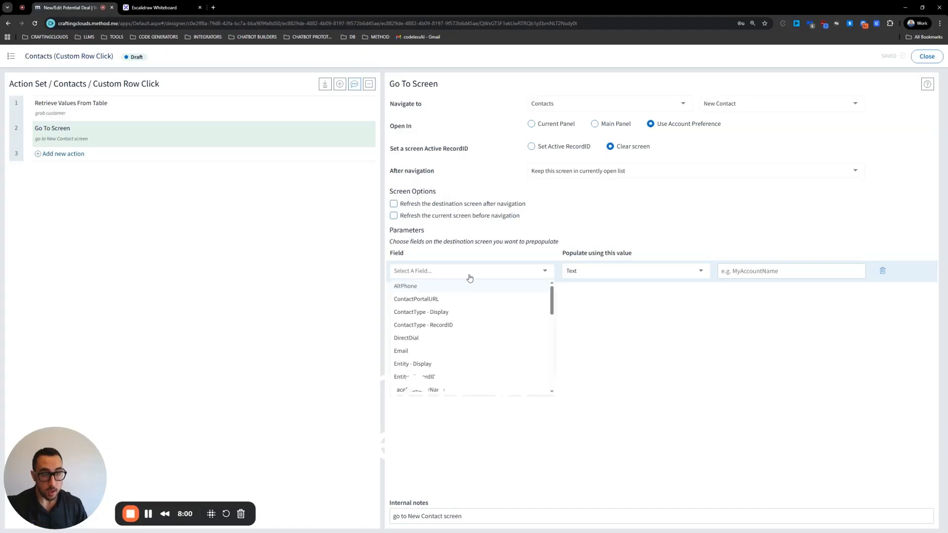
type("gd")
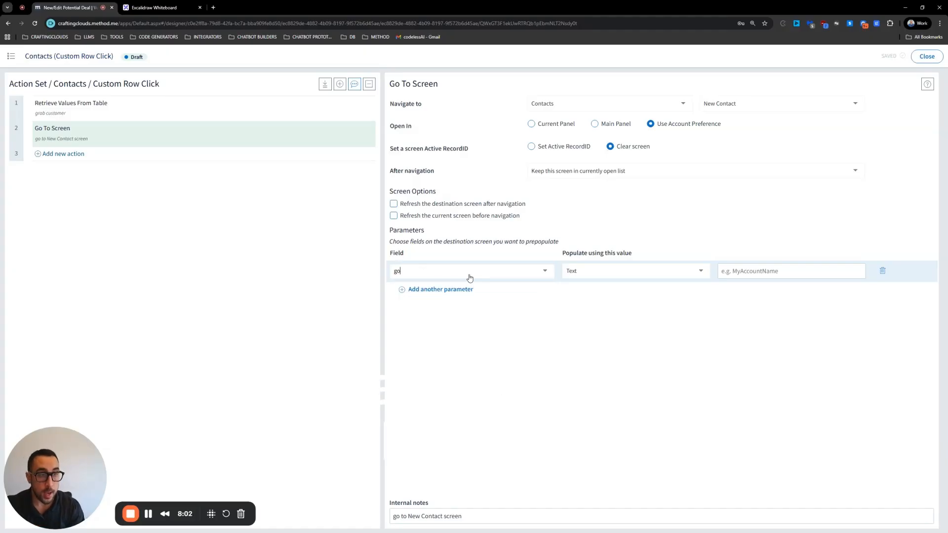
key("BackSpace")
key("BackSpace")
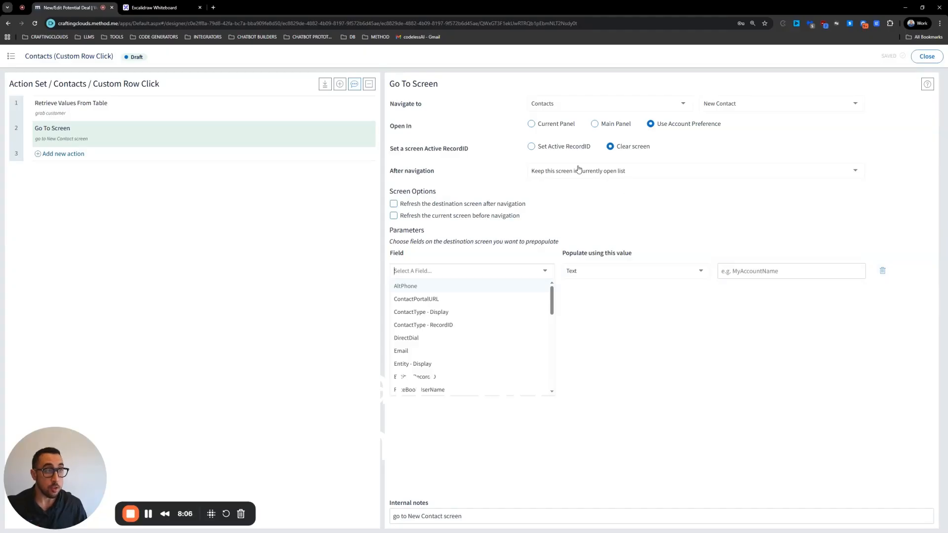
left_click(628, 231)
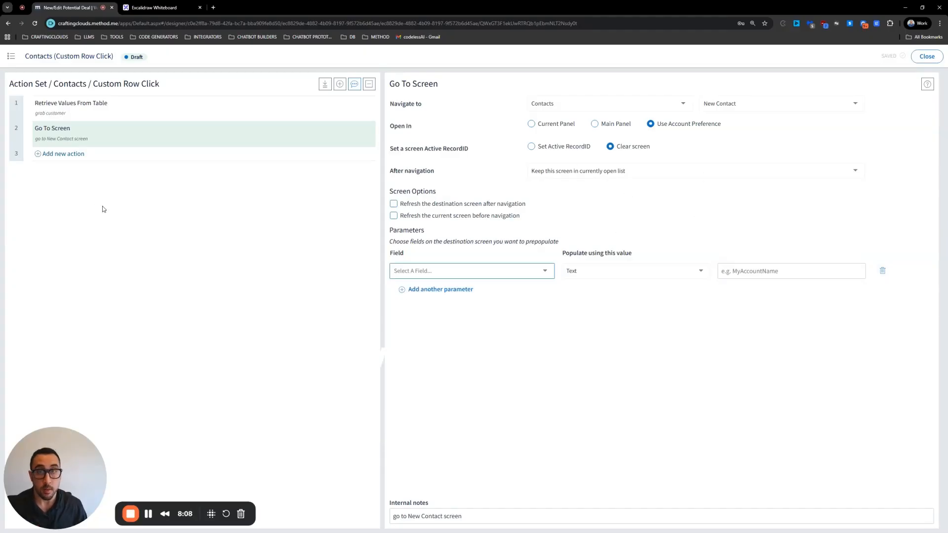
left_click(541, 147)
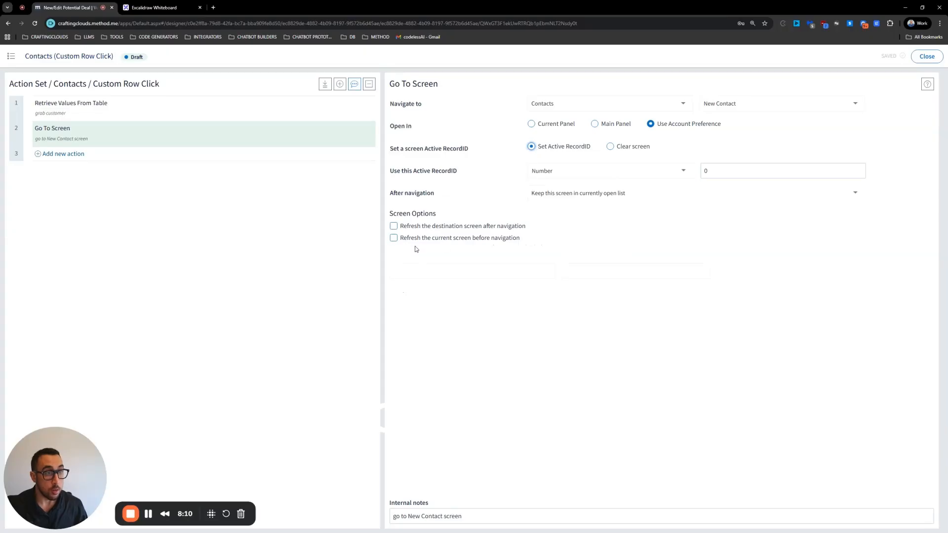
left_click(597, 171)
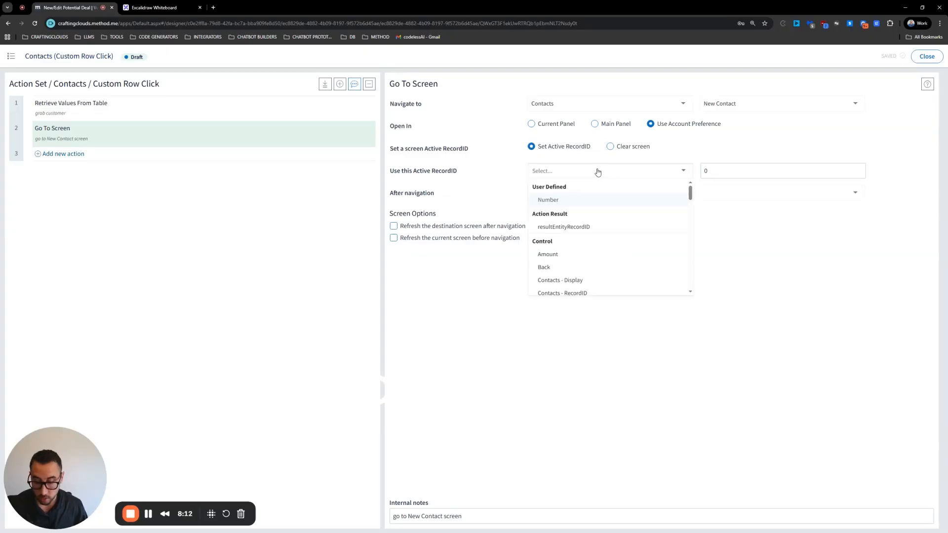
type("sc")
Set the Go To Screen action to Clear screen and prepopulate Entity - RecordID with Screen Active Record ID.
left_click(611, 147)
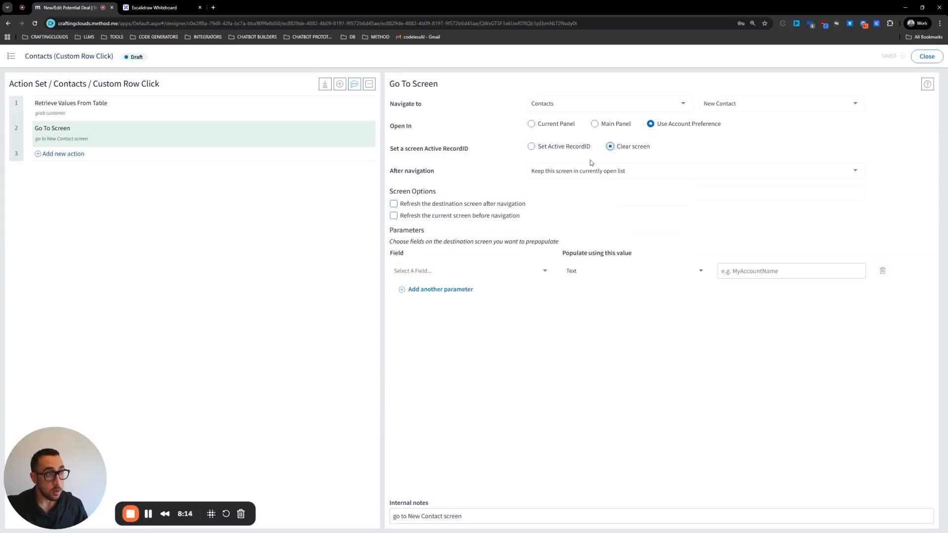
left_click(466, 271)
type("entity")
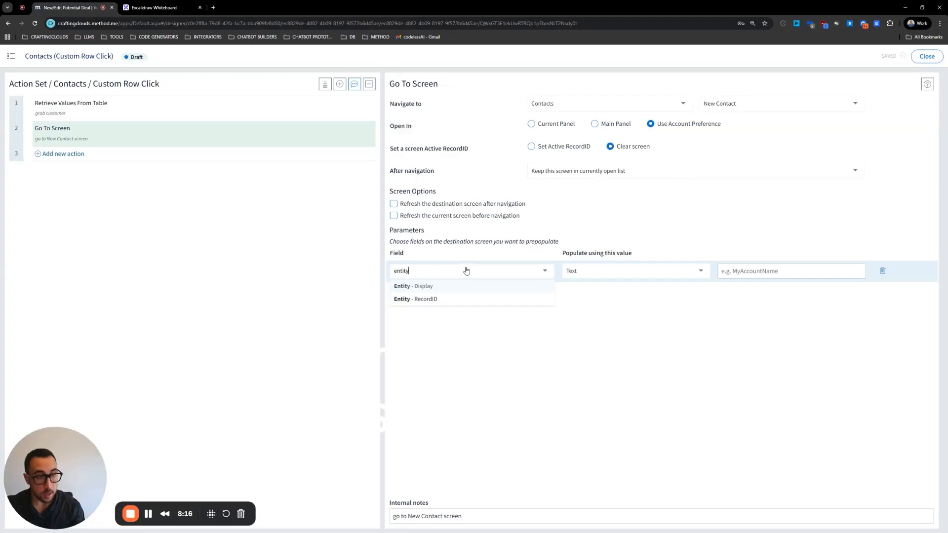
left_click(426, 299)
left_click(645, 271)
type("scre")
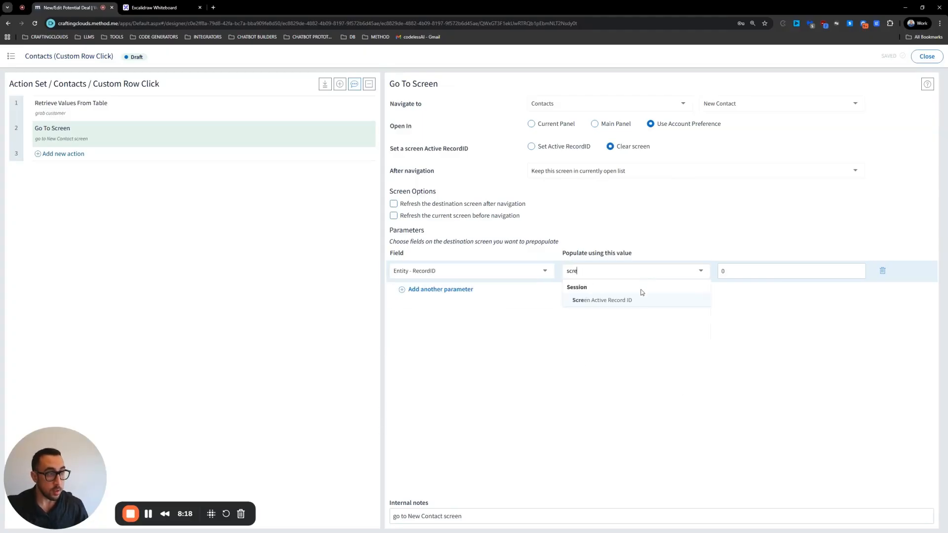
left_click(635, 302)
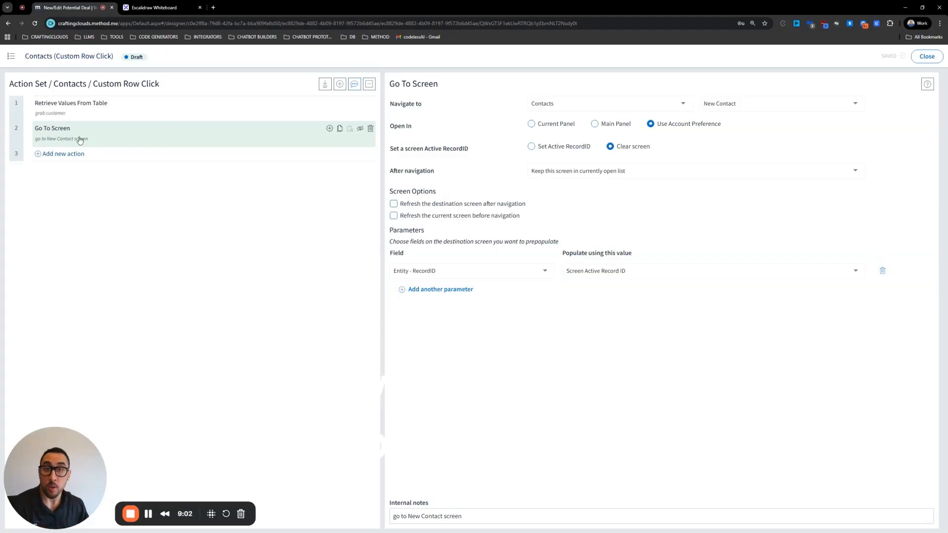
Add an Assign Value To Shared Result action below the customer retrieval action and assign it the Yes/No value Yes.
left_click(124, 118)
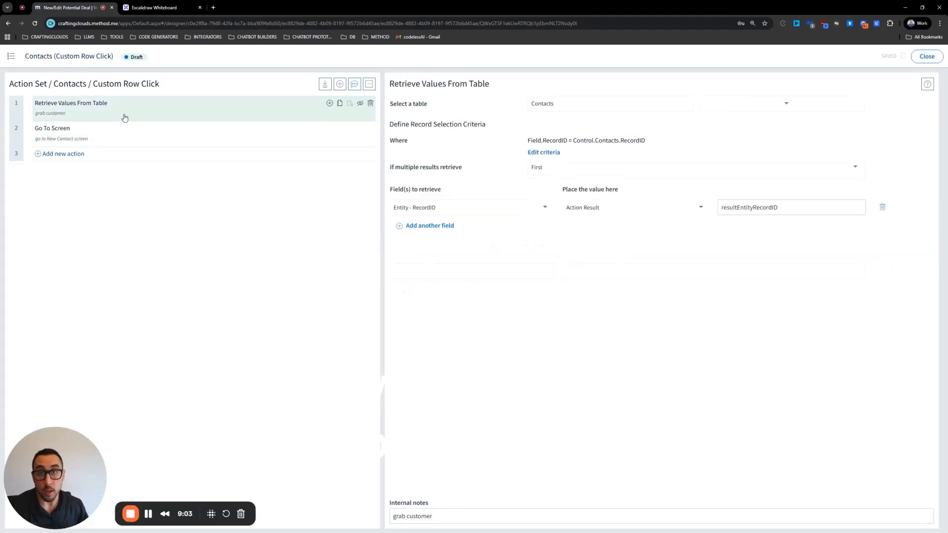
left_click(330, 105)
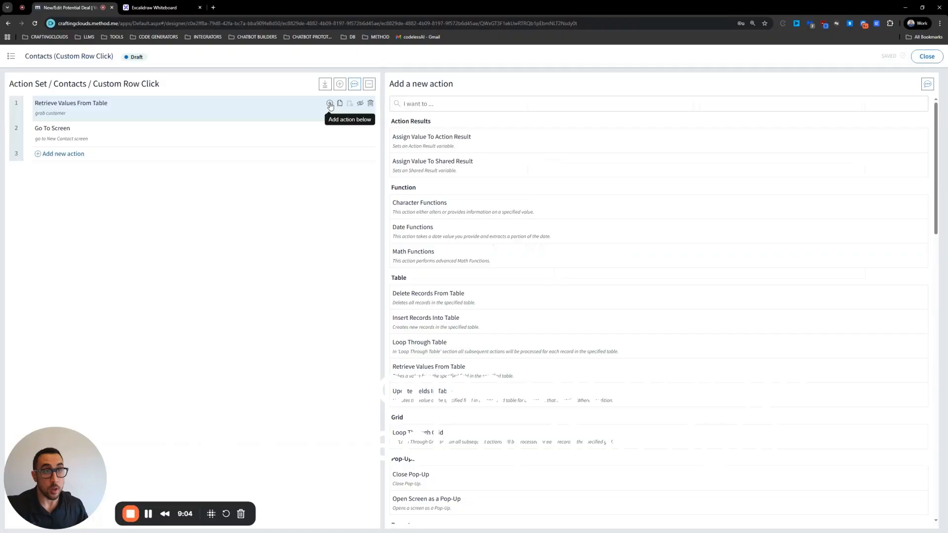
left_click(423, 167)
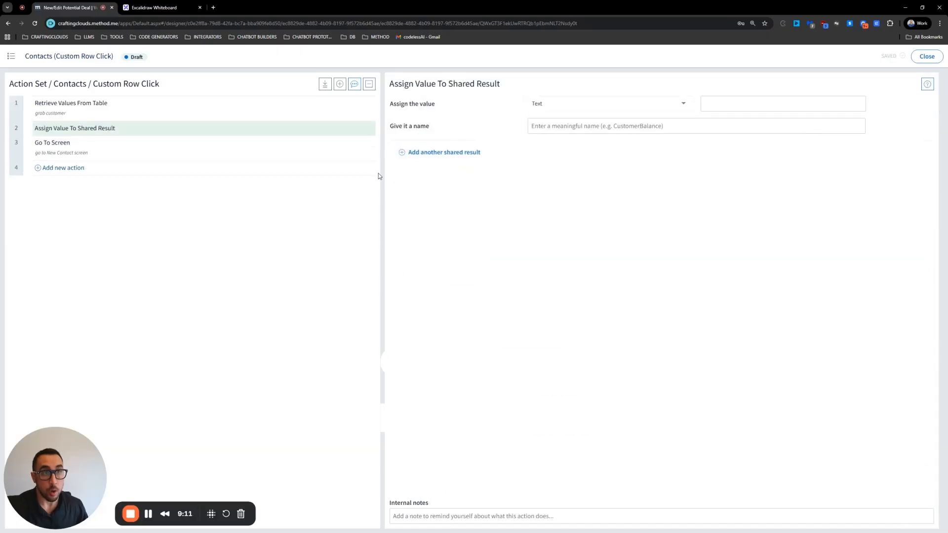
left_click(589, 108)
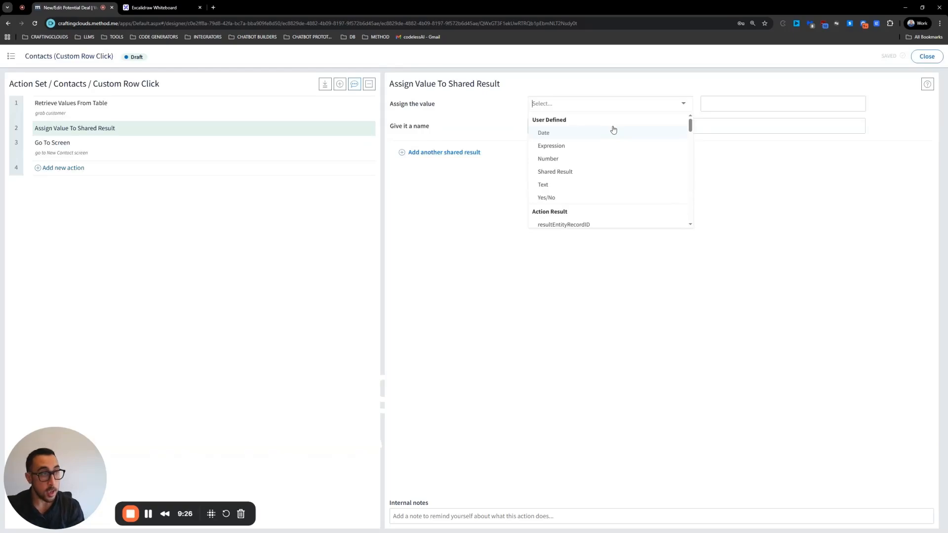
left_click(569, 198)
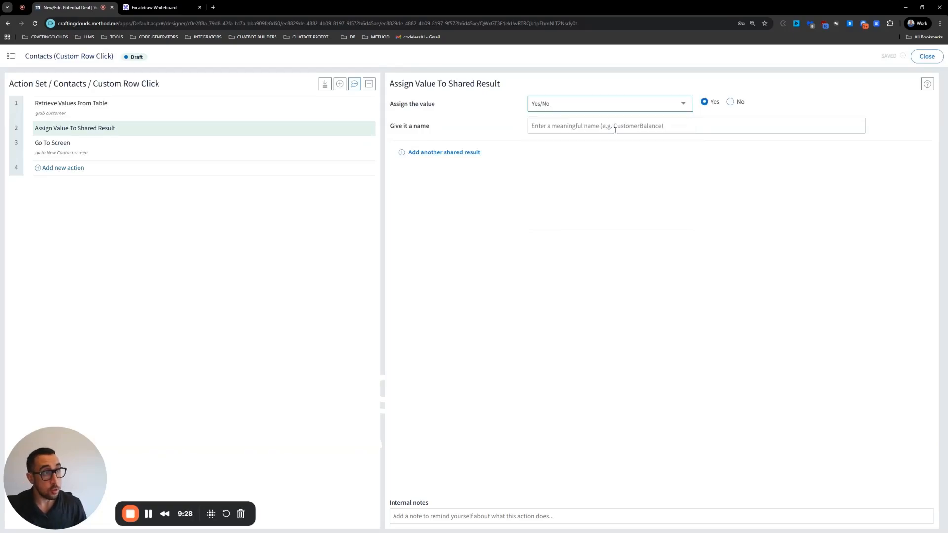
Name the new shared result srGoBackCheck and enter srGoBackCheck as the action's internal note.
left_click(611, 124)
type("S")
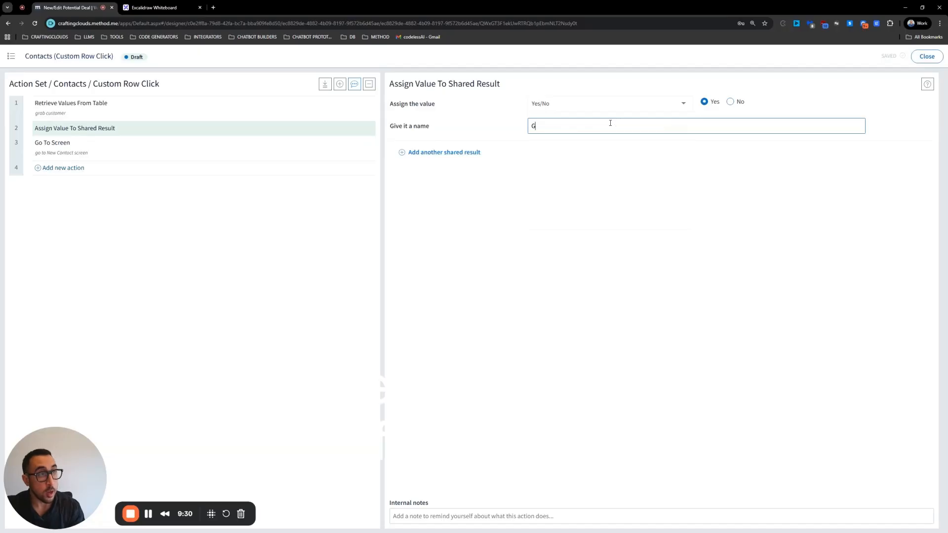
key("BackSpace")
type("sr")
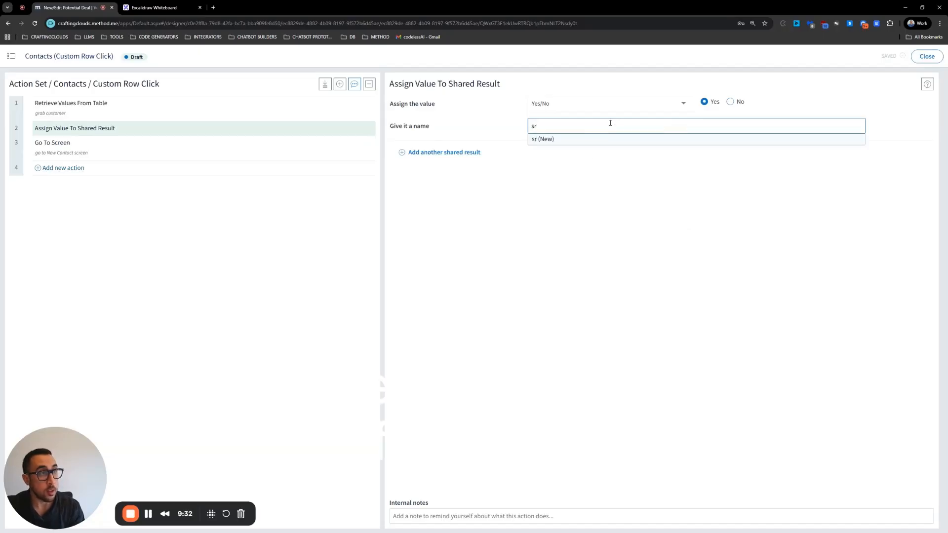
type("GoBa")
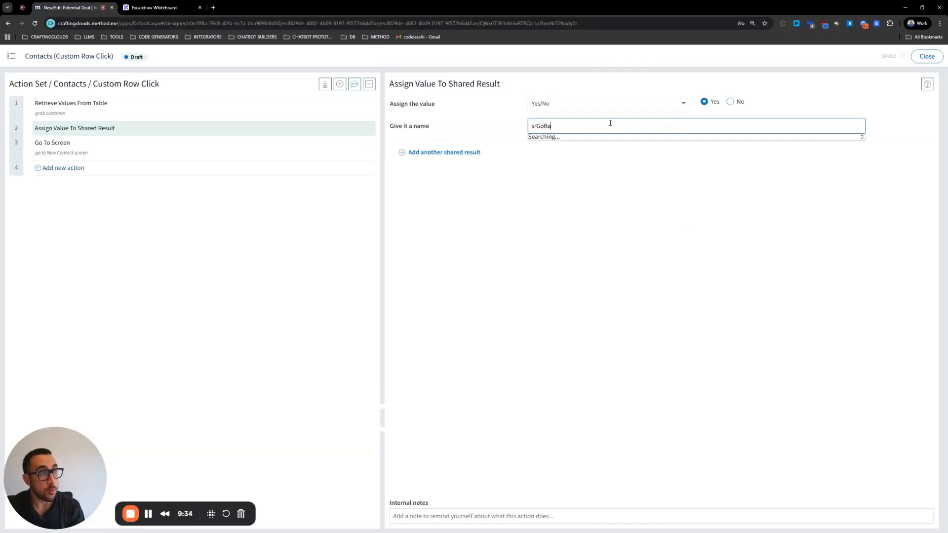
type("ckCheck")
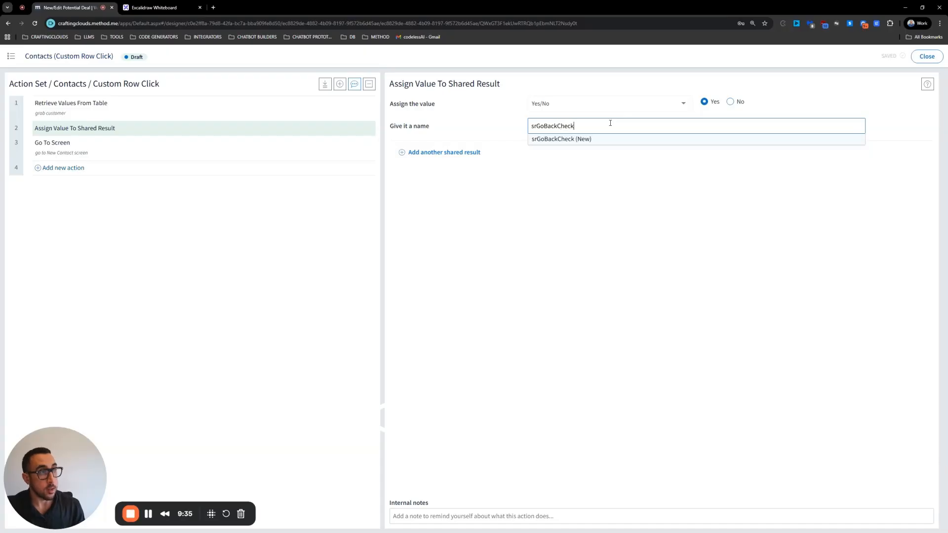
left_click(582, 138)
left_click(431, 519)
type("s")
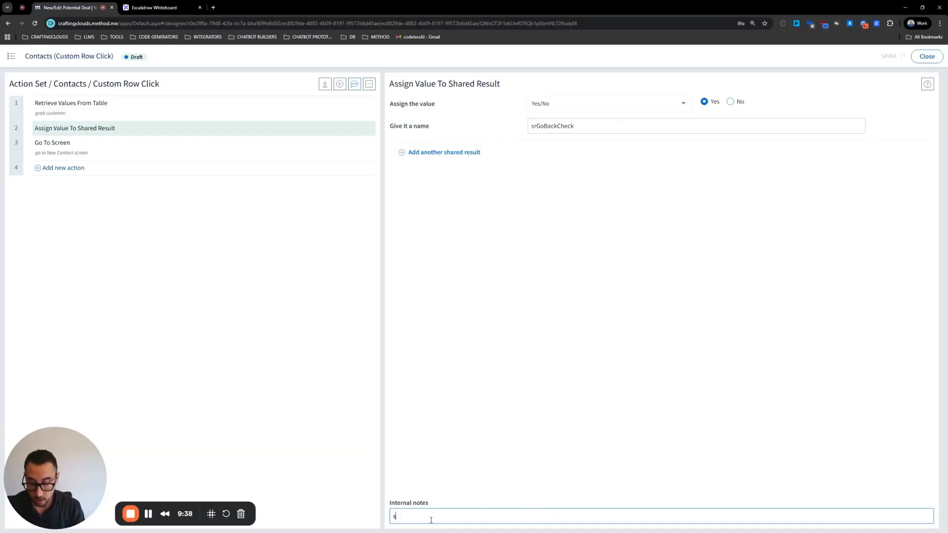
type("rGoBackCheck")
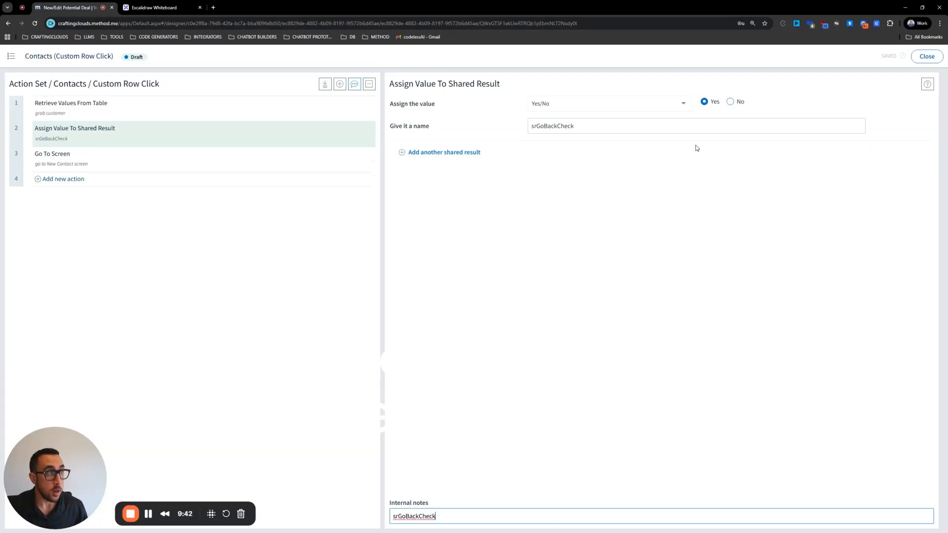
Make sure the Go To Screen action uses Clear screen, then leave the action set and the screen designer.
left_click(159, 164)
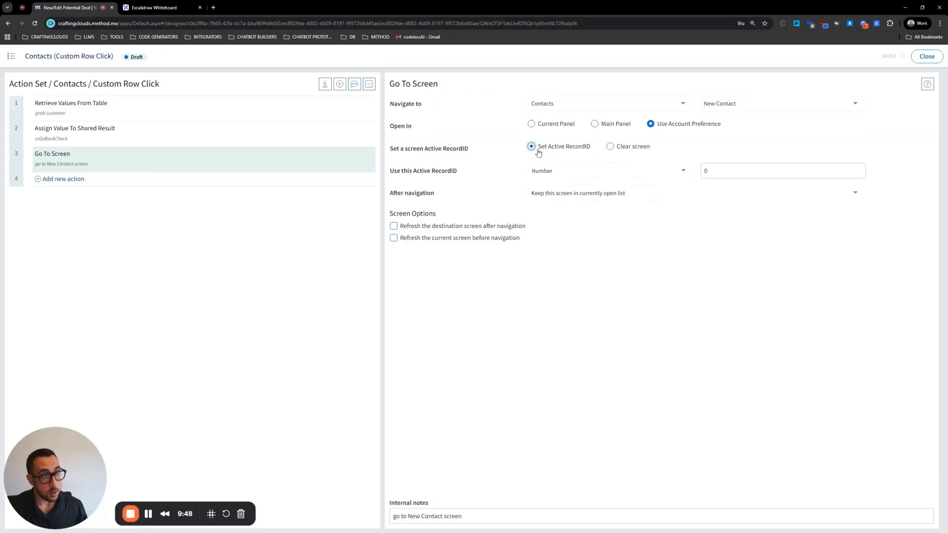
left_click(610, 148)
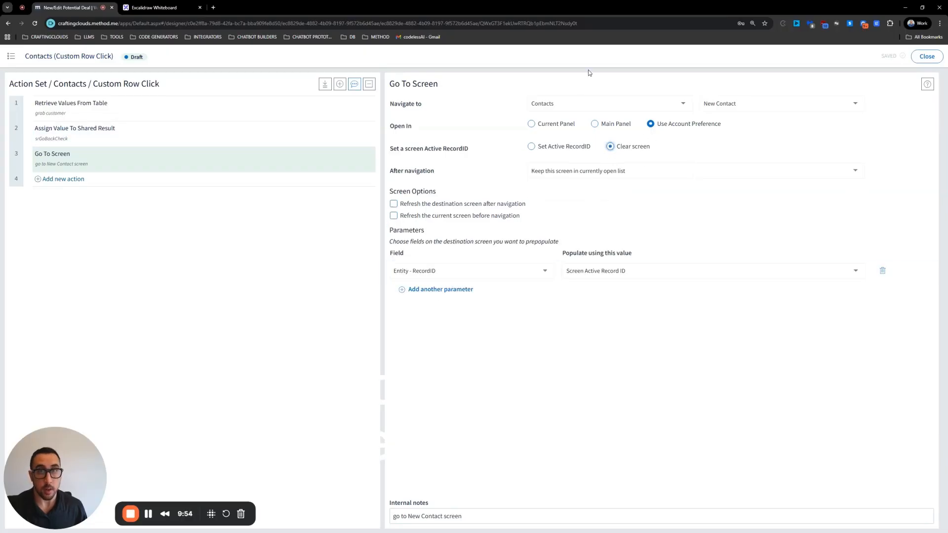
left_click(927, 56)
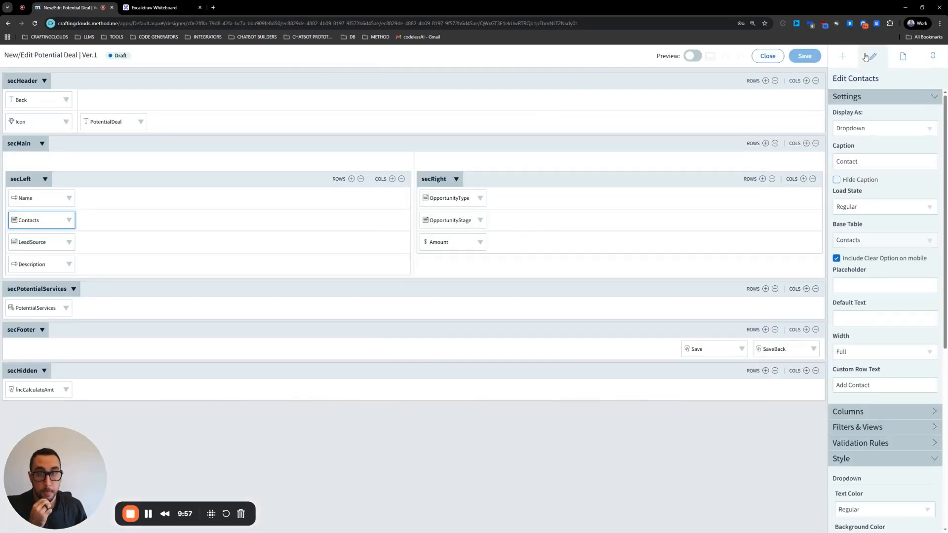
left_click(768, 55)
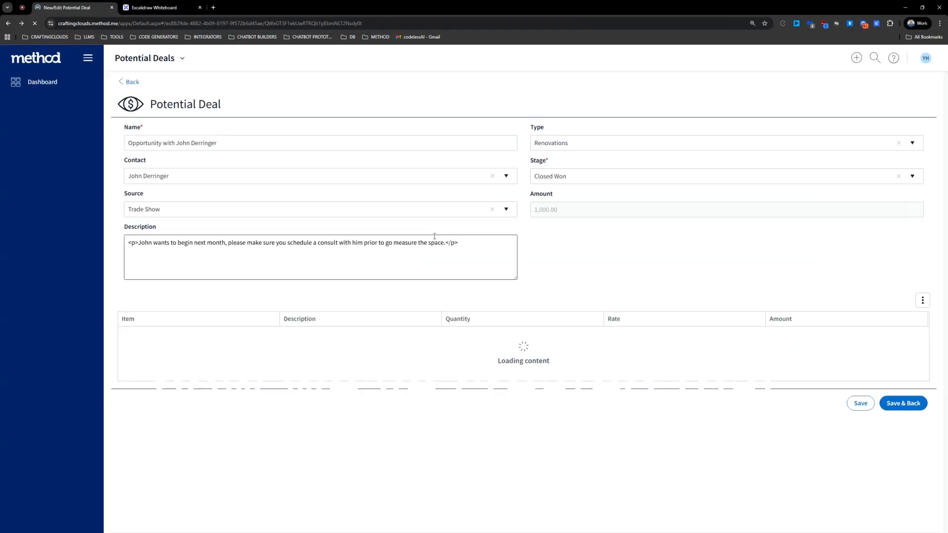
Go to the New Contact screen through the deal's Add Contact option and customize it as an editable draft, locating its Save button.
left_click(507, 177)
left_click(499, 192)
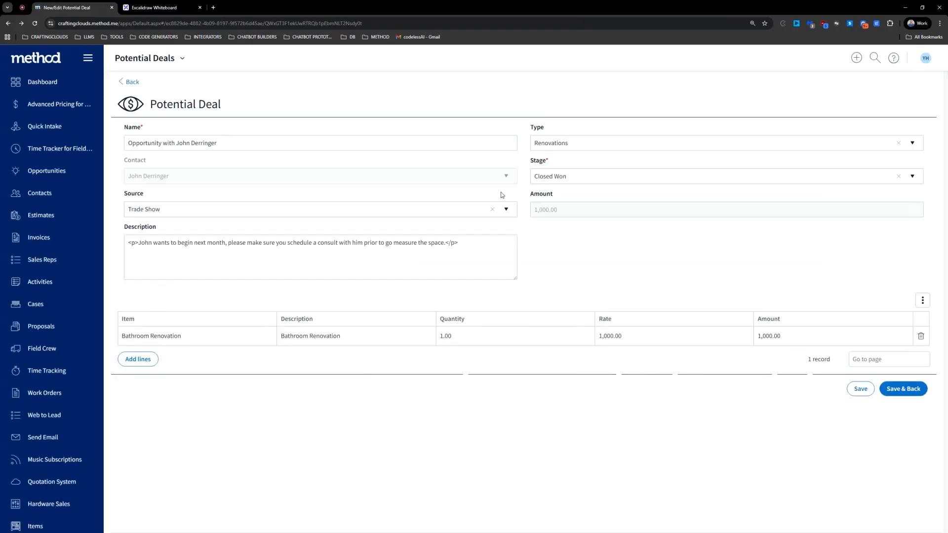
left_click(158, 58)
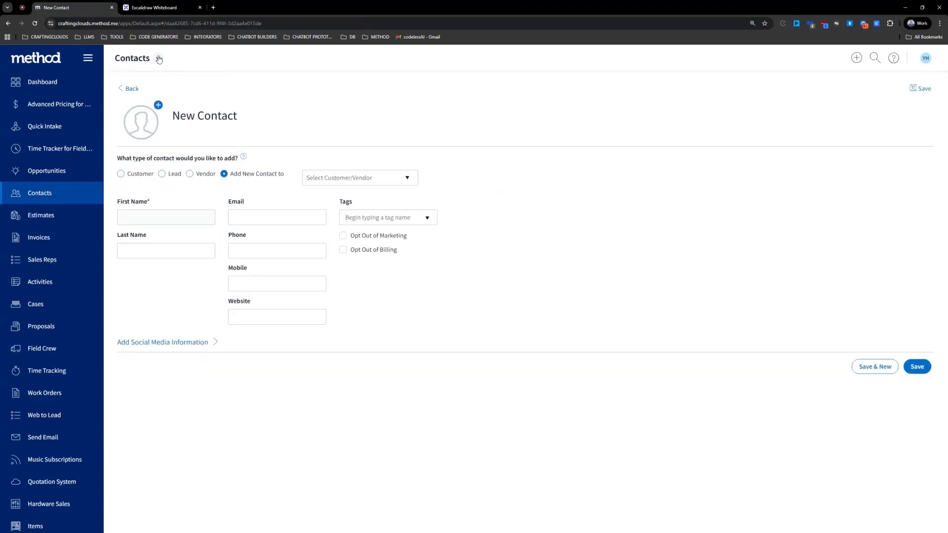
left_click(143, 94)
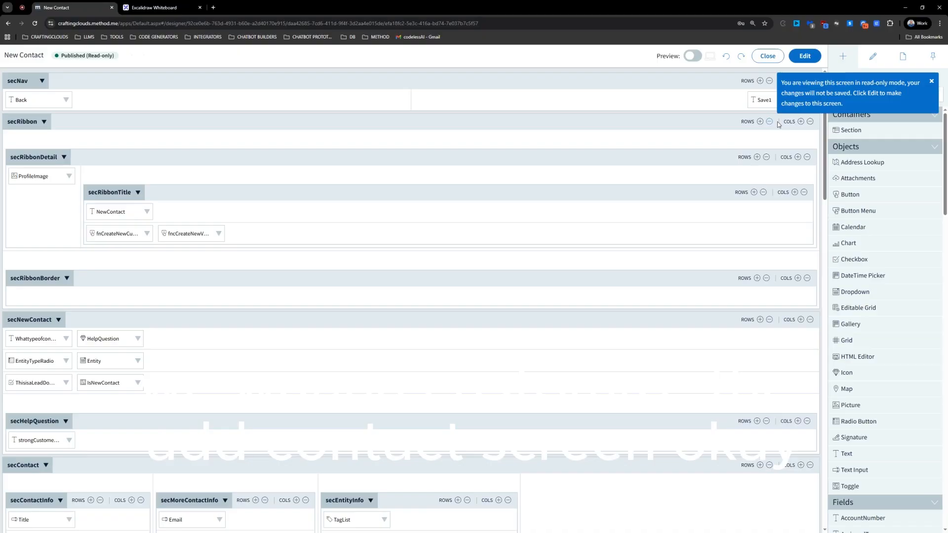
left_click(805, 55)
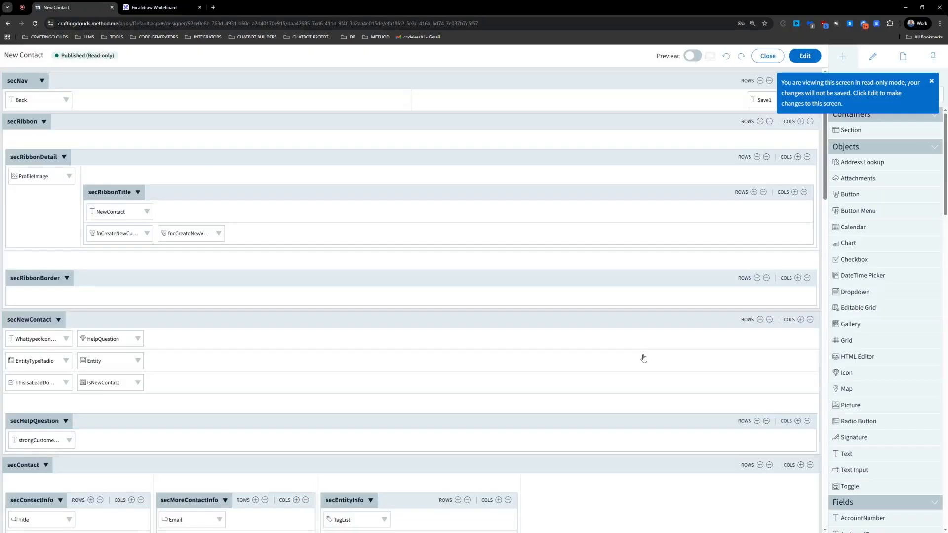
scroll(661, 353, "down", 20)
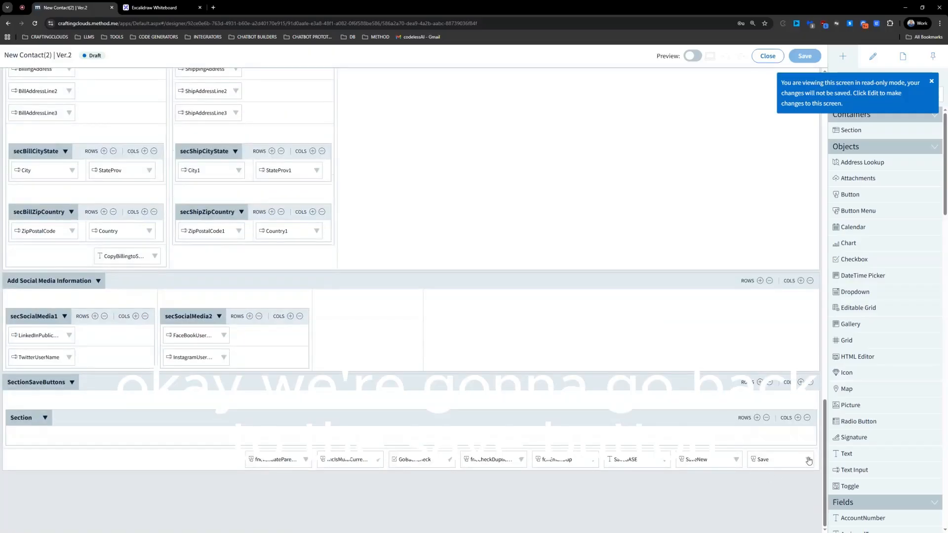
Examine the Save button's click action set, focusing on the conditional statement that checks GoBackCheck, and return to the screen's properties.
left_click(809, 461)
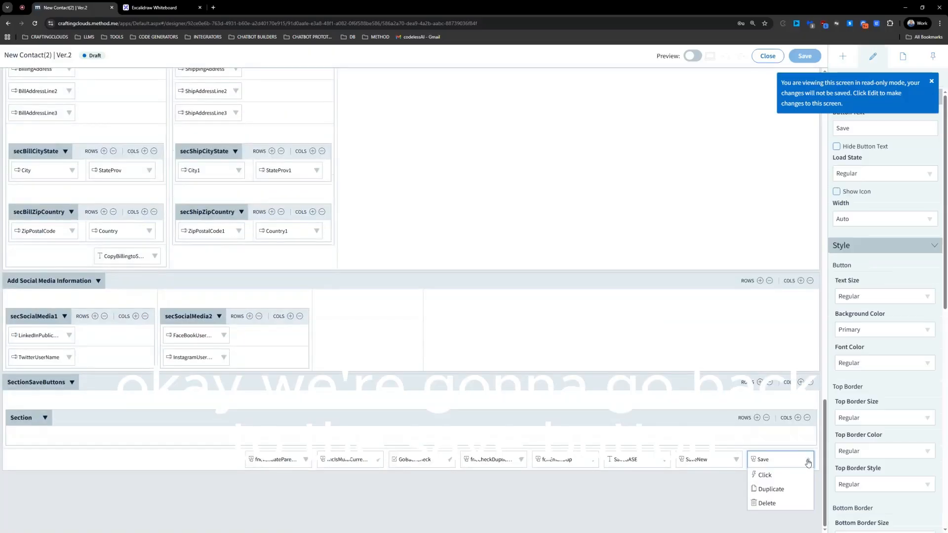
left_click(767, 474)
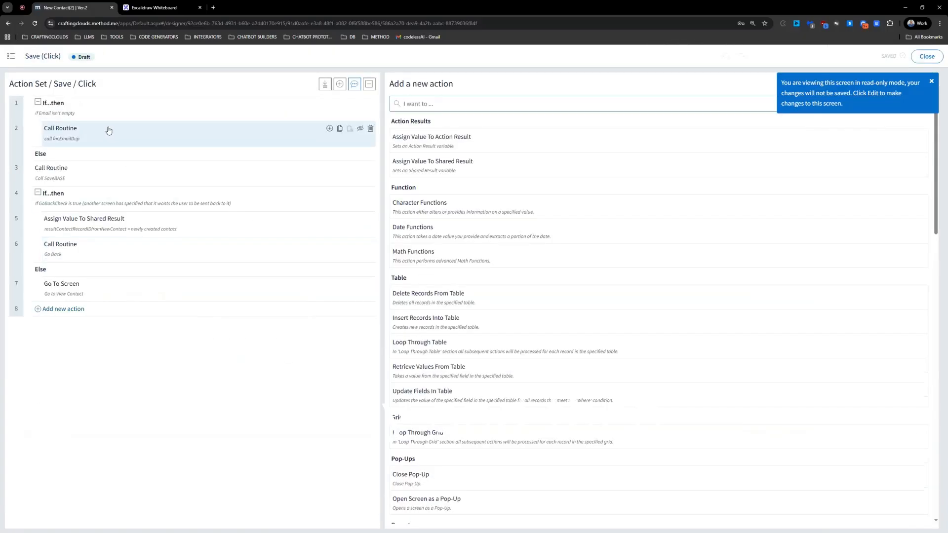
left_click(93, 174)
left_click(95, 197)
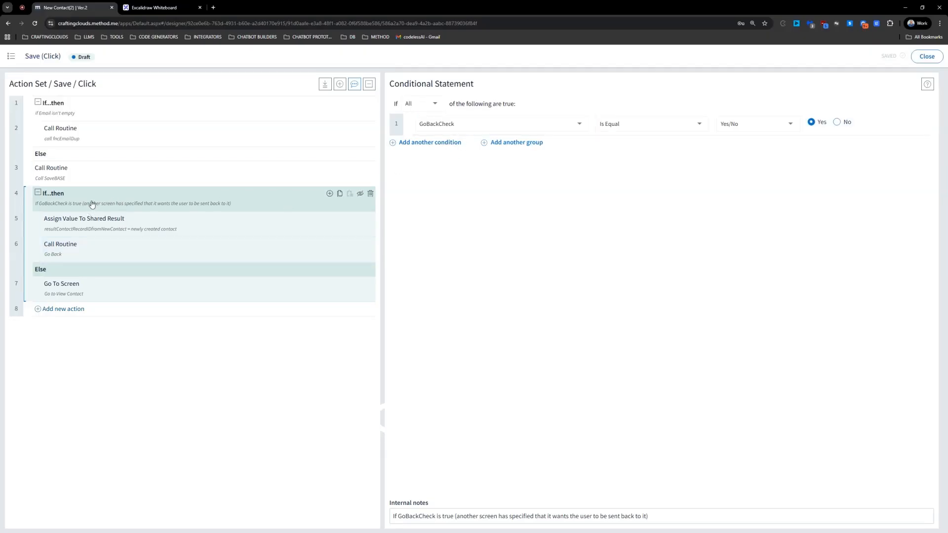
left_click(920, 58)
left_click(903, 57)
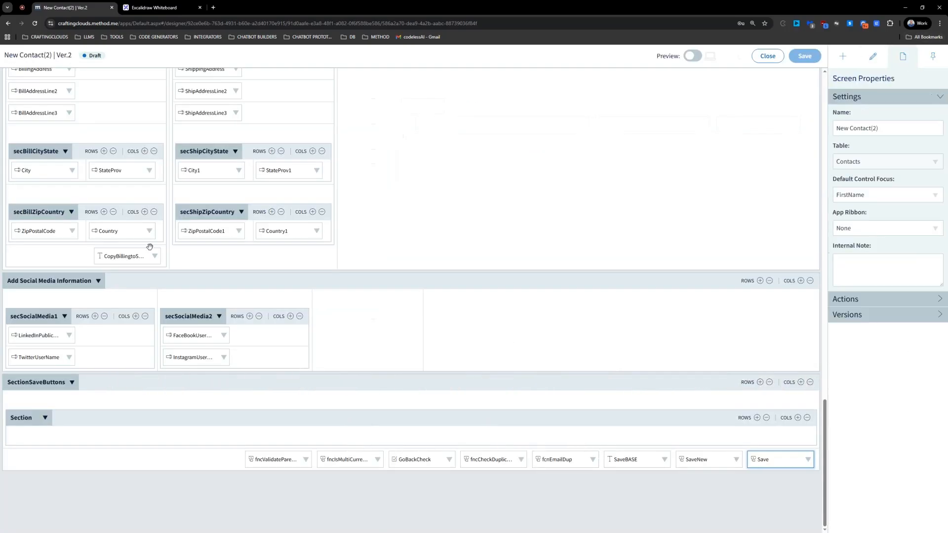
Locate the GoBackCheck checkbox in the save buttons section and open the Screen (Load) action set that references it.
scroll(109, 341, "up", 10)
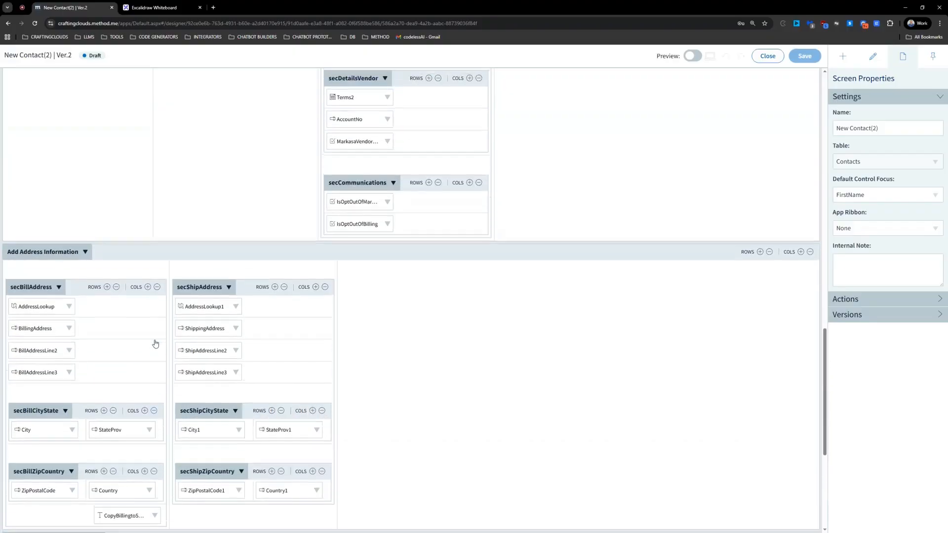
scroll(158, 344, "up", 6)
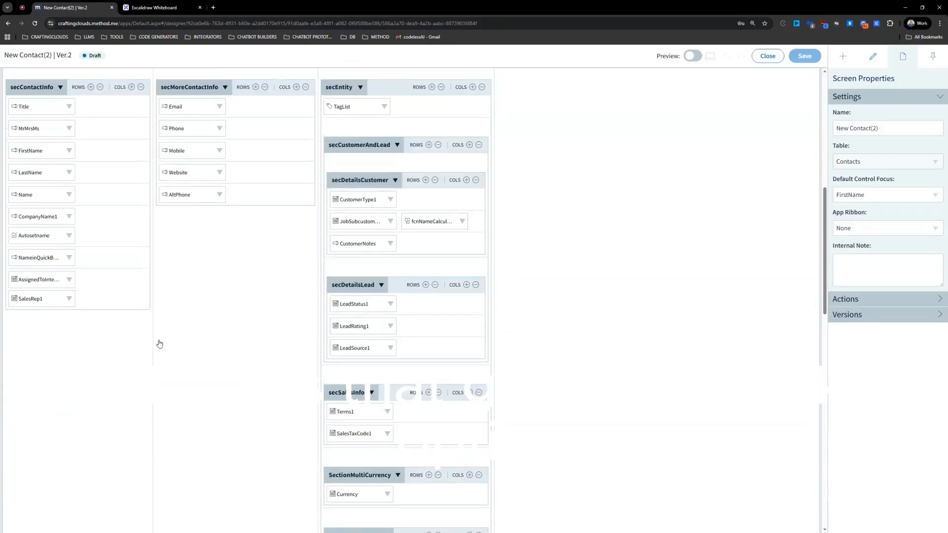
scroll(165, 332, "down", 14)
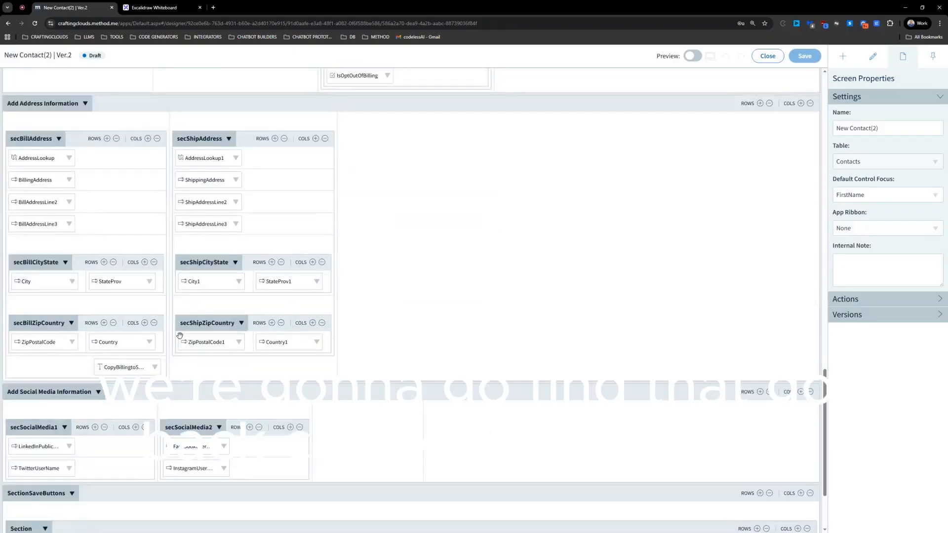
scroll(167, 331, "down", 2)
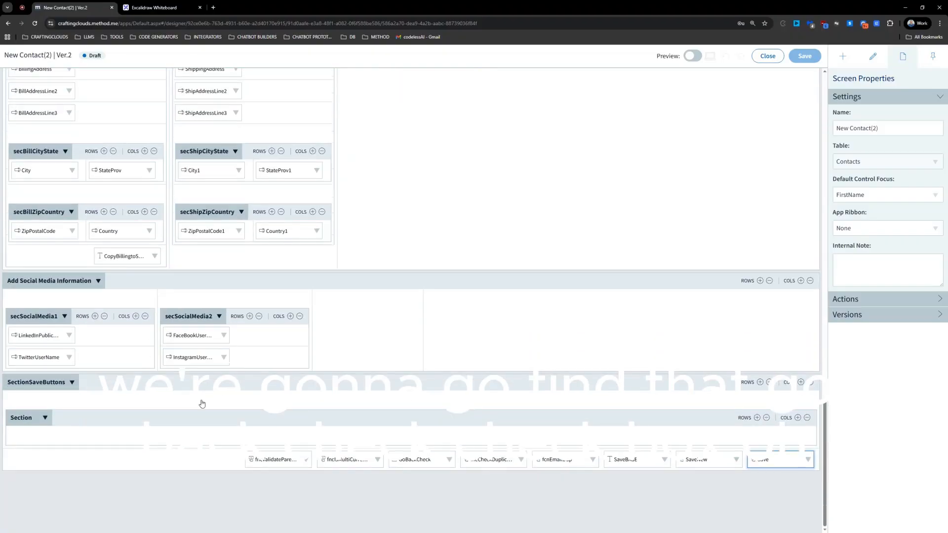
left_click(415, 460)
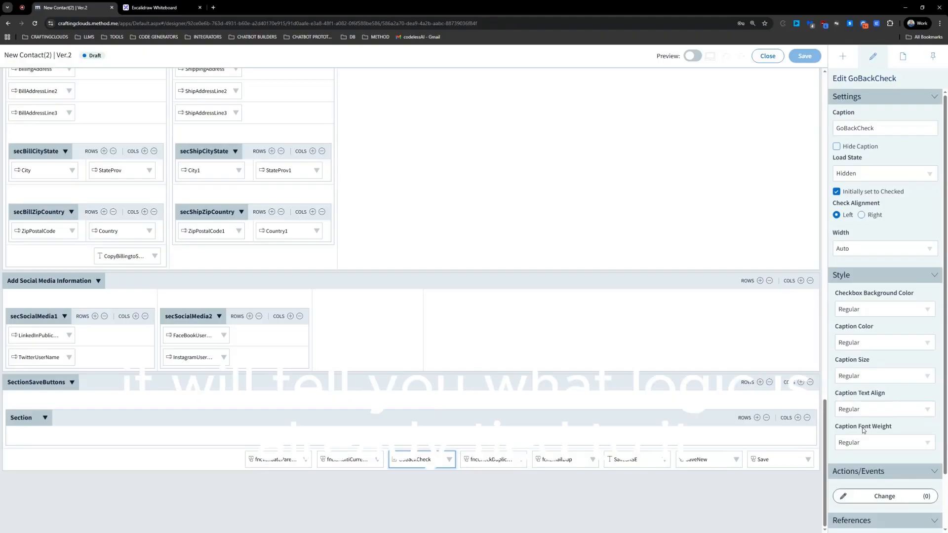
scroll(869, 494, "down", 2)
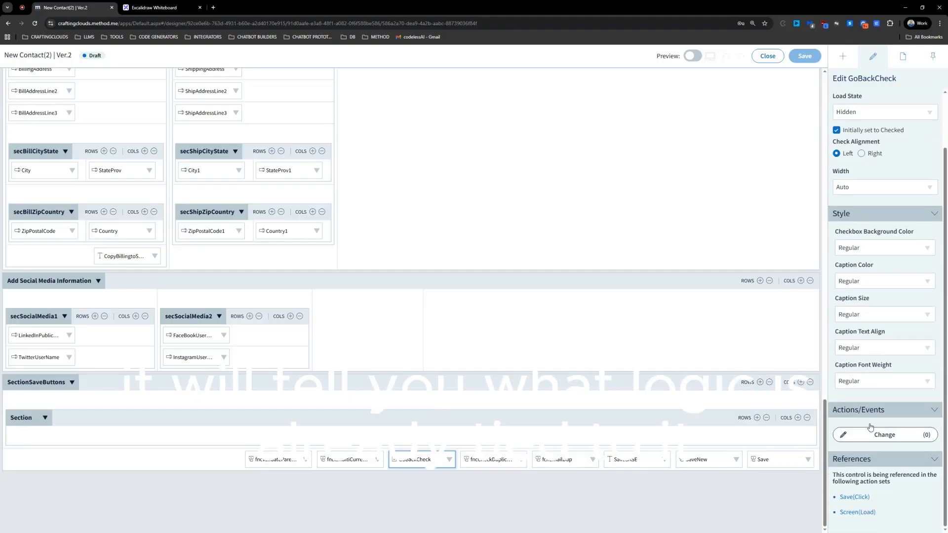
left_click(857, 513)
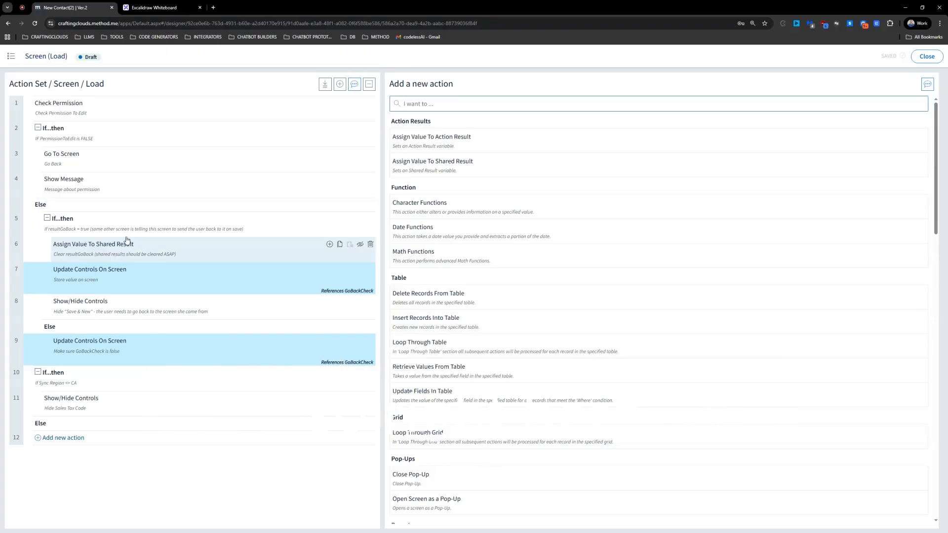
Copy the shared result name resultGoBack from the load actions' go-back condition, and leave the New Contact screen designer.
left_click(88, 228)
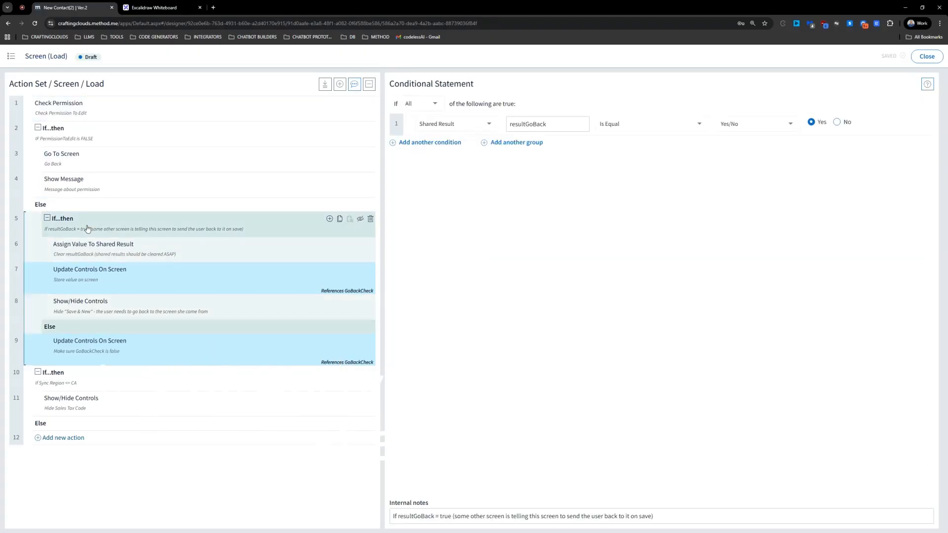
left_click(554, 124)
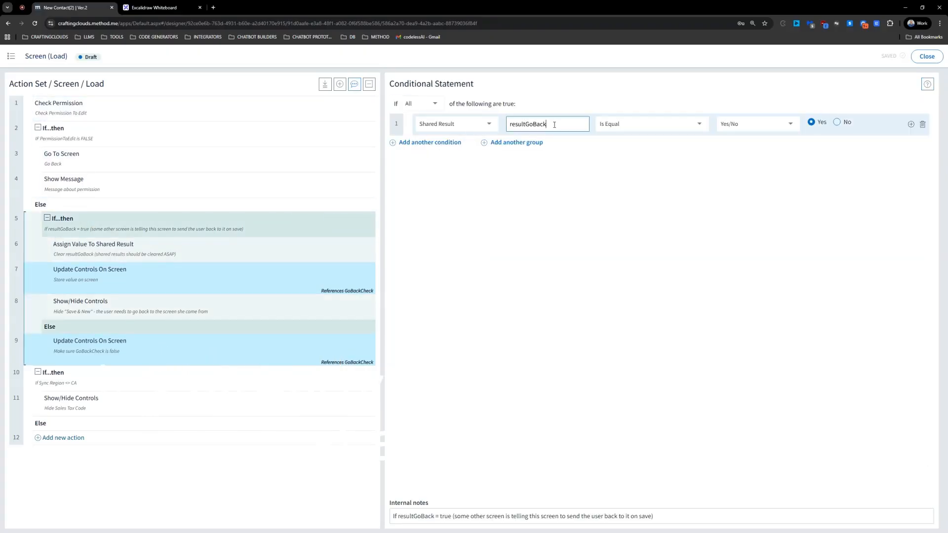
left_click_drag(554, 124, 505, 129)
right_click(528, 124)
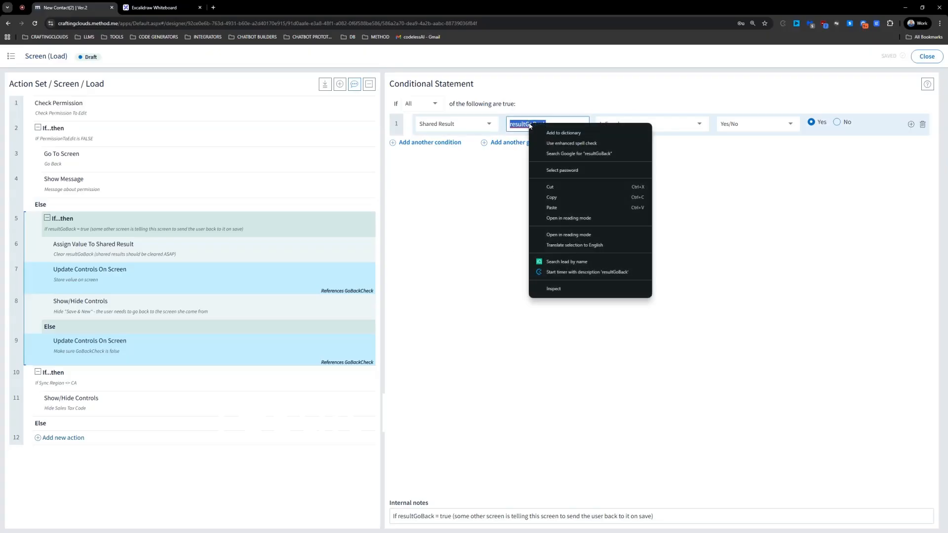
left_click(558, 189)
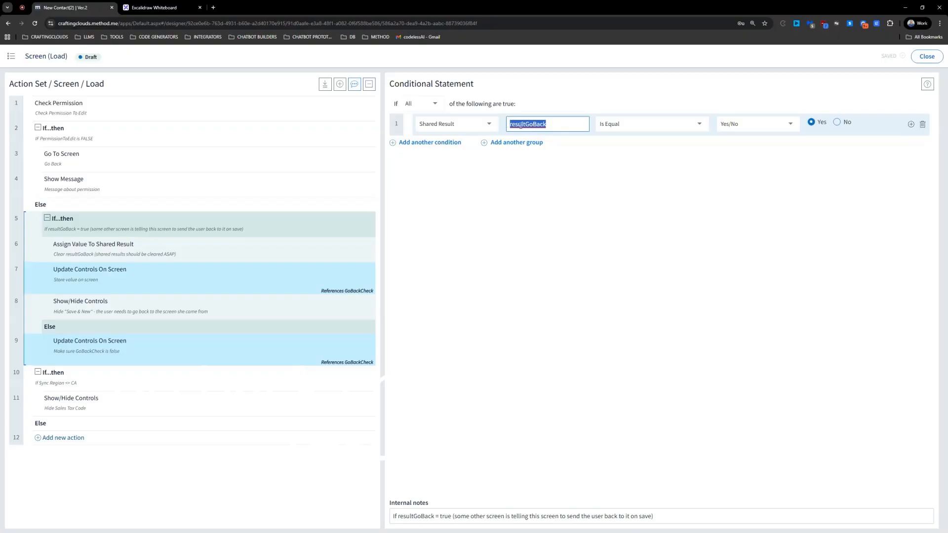
left_click(937, 61)
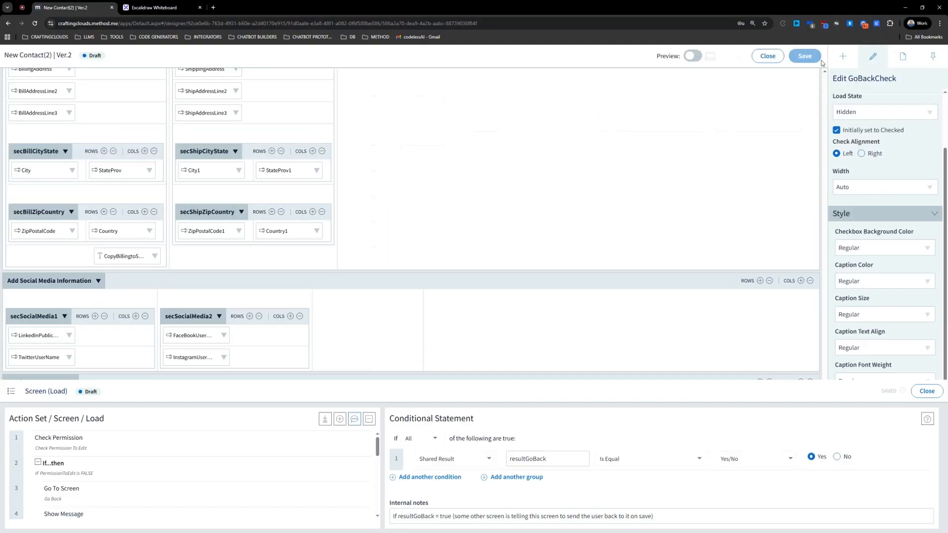
left_click(780, 58)
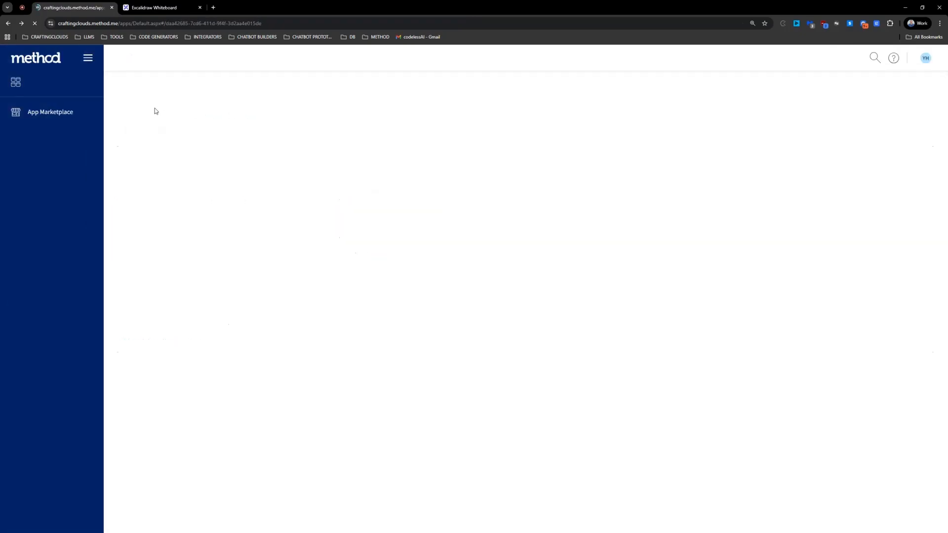
Return to the Potential Deal screen, customize it, and open the Contacts dropdown's Custom Row Click action set.
left_click(131, 89)
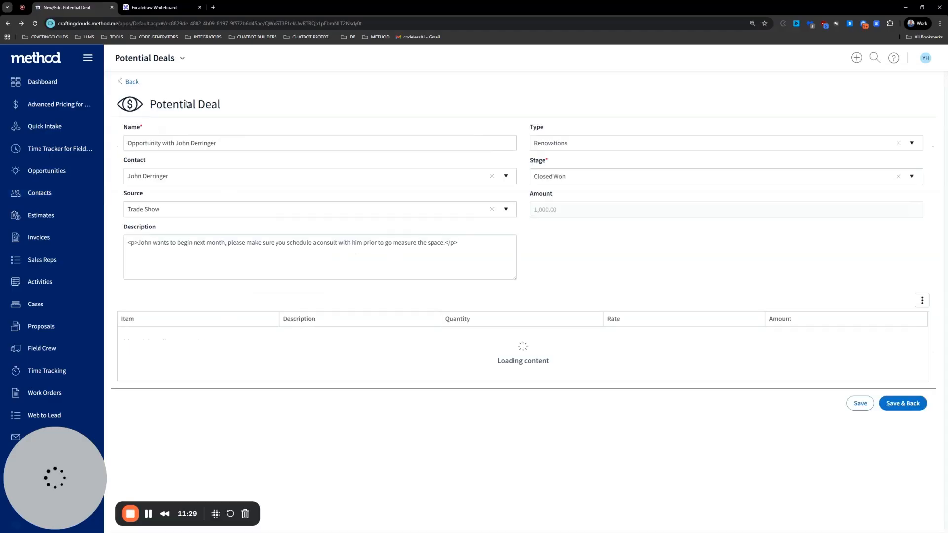
left_click(182, 58)
left_click(153, 93)
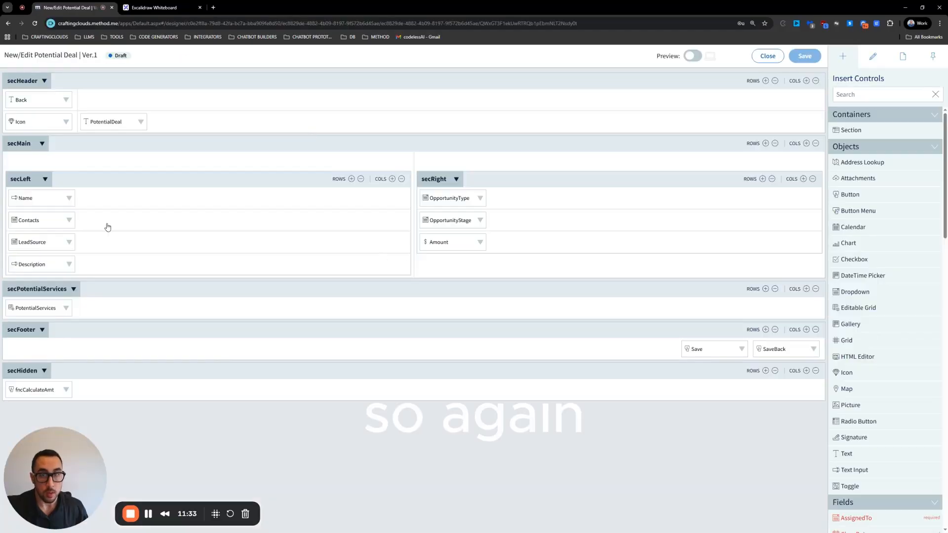
left_click(69, 221)
left_click(66, 304)
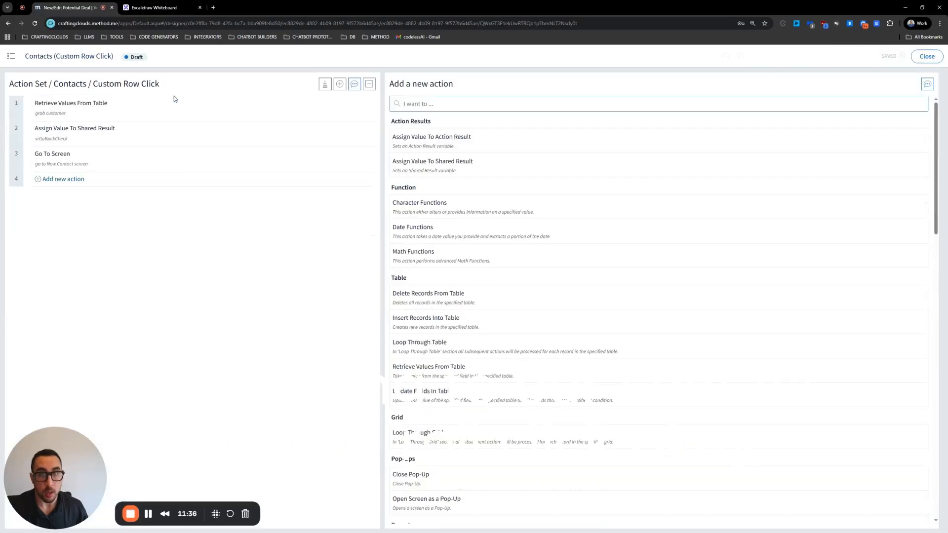
Rename the assigned shared result as resultGoBack, creating it as new, then leave the action set and the screen designer.
left_click(156, 135)
double_click(587, 126)
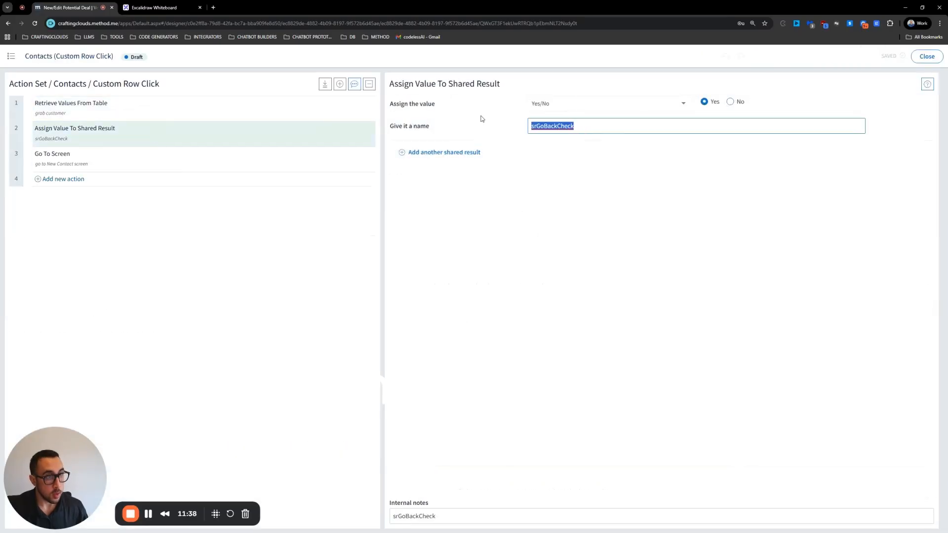
type("resultGoBack")
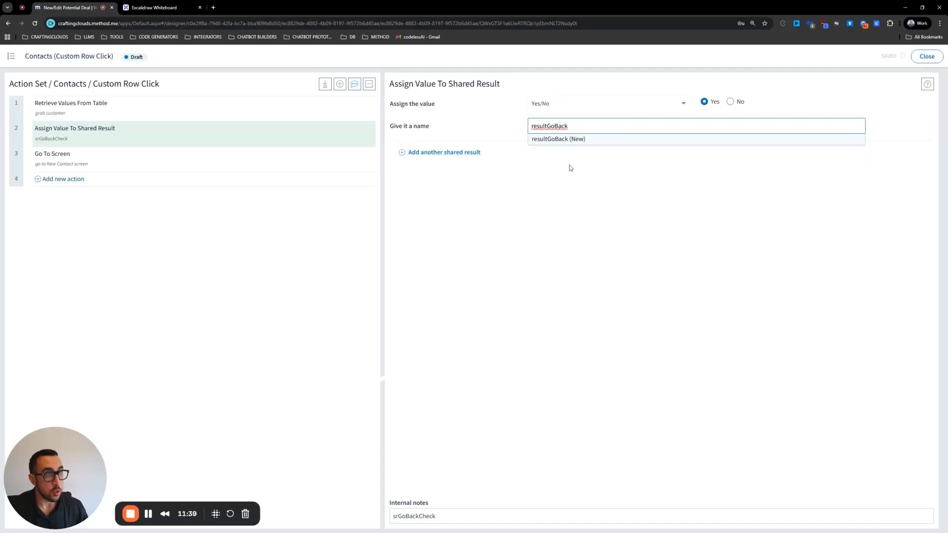
left_click(561, 140)
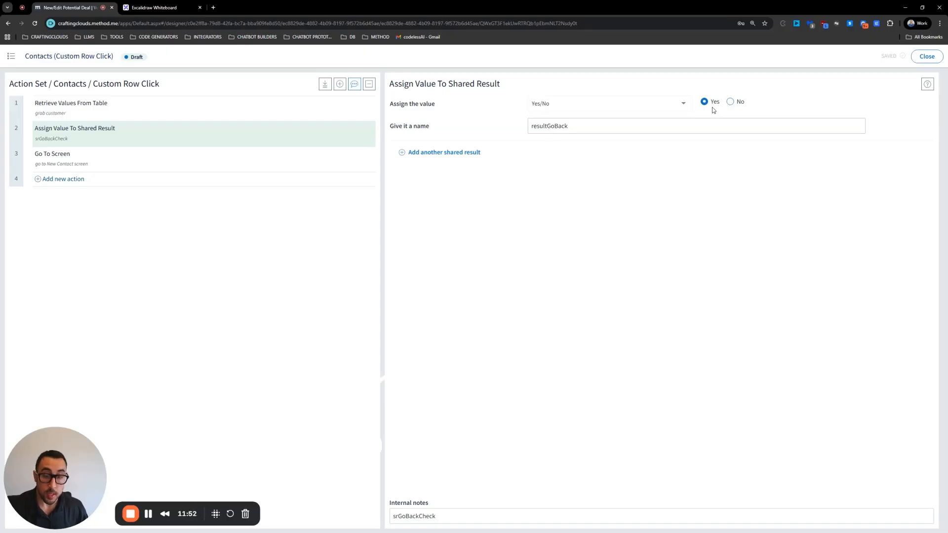
left_click(927, 57)
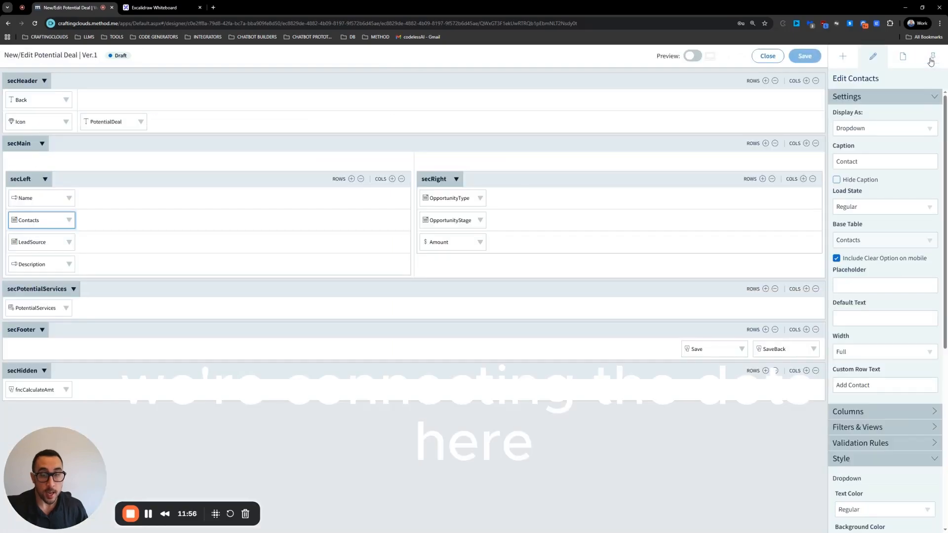
left_click(768, 57)
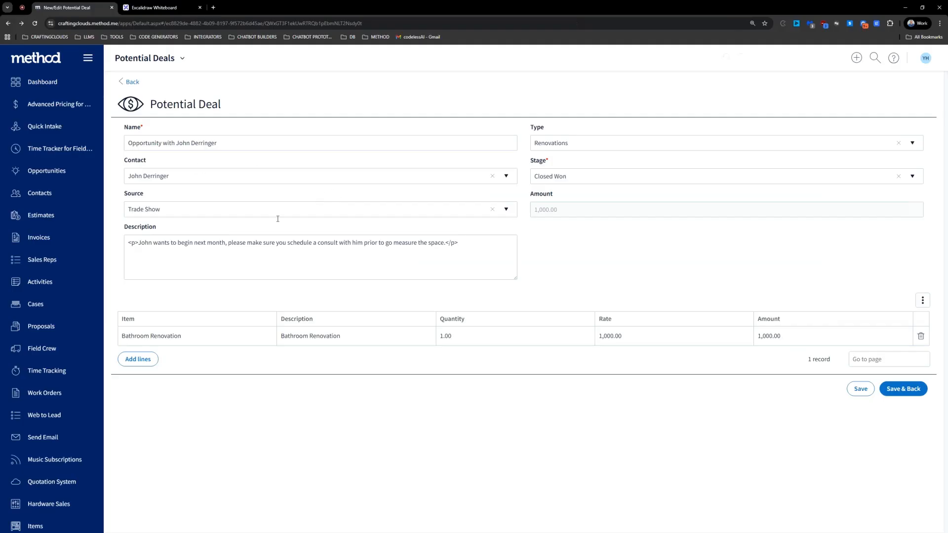
Go to the New Contact screen through the deal's Add Contact option, customize it, and open the screen's Load action set.
left_click(506, 178)
left_click(495, 192)
left_click(159, 58)
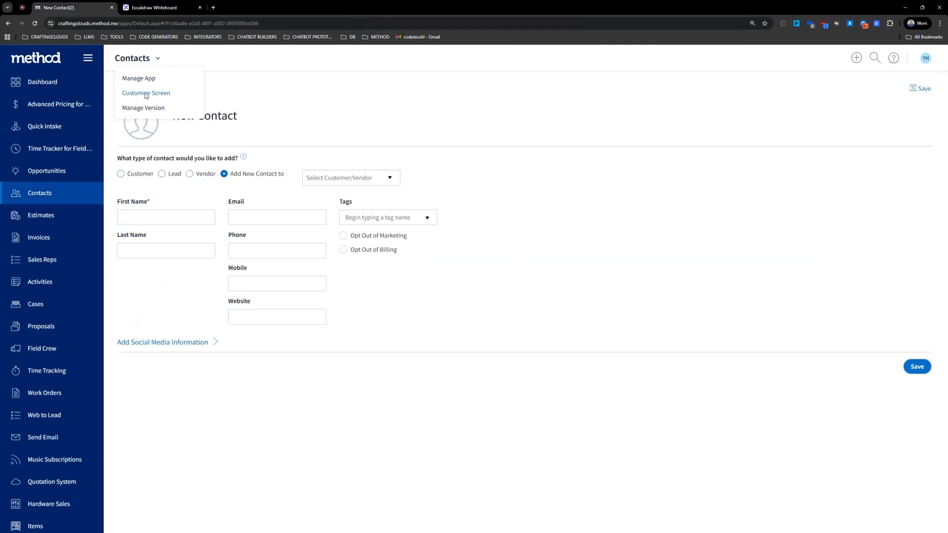
left_click(124, 92)
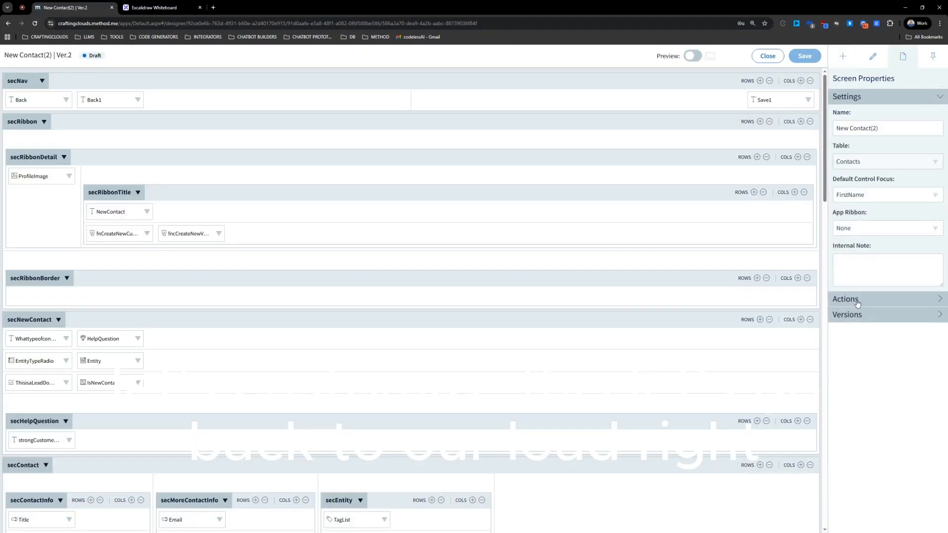
left_click(857, 299)
left_click(839, 329)
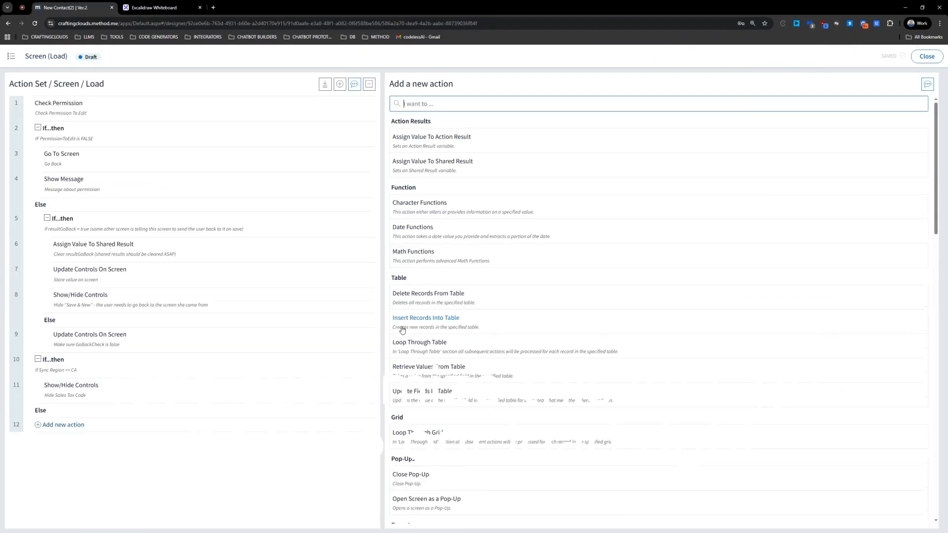
Review the load actions that check and clear resultGoBack, update GoBackCheck and hide SaveNew, then close the action set.
left_click(79, 230)
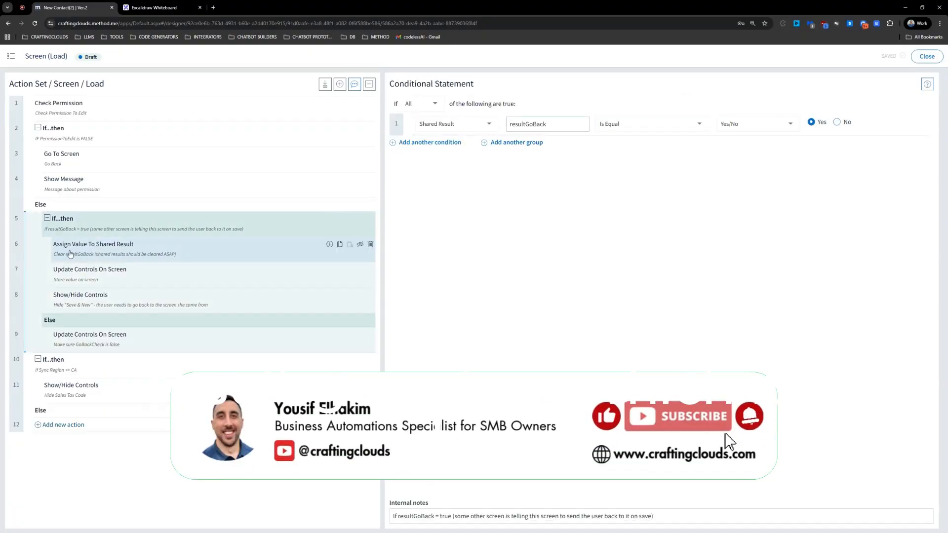
left_click(98, 255)
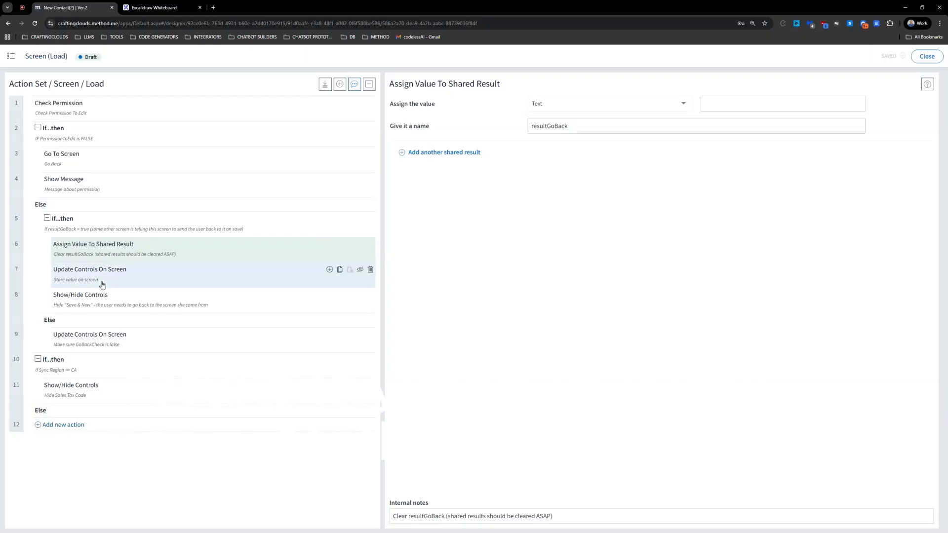
left_click(80, 233)
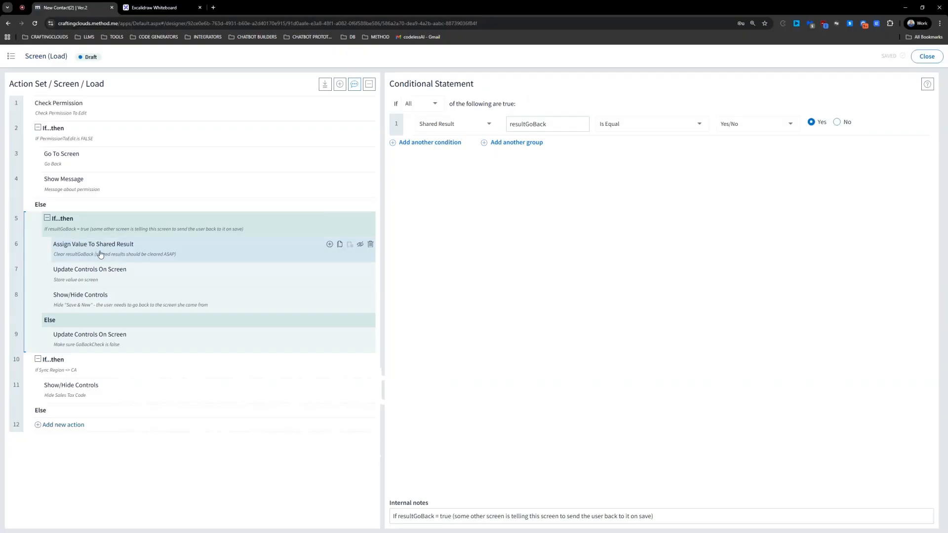
left_click(97, 252)
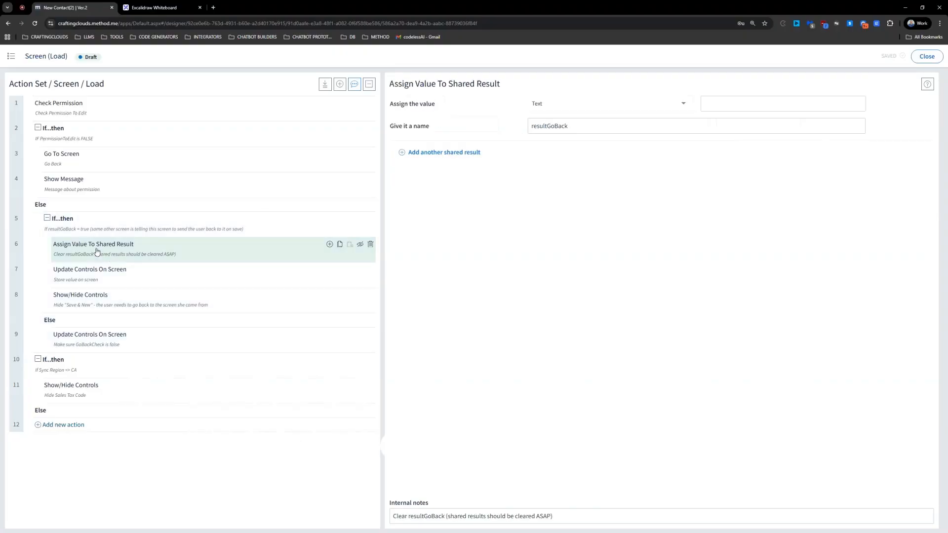
left_click(96, 269)
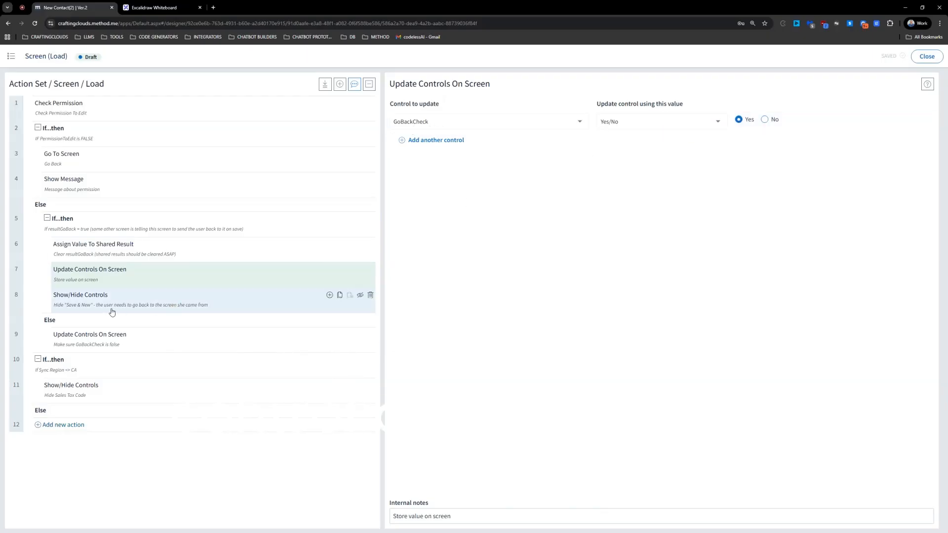
left_click(96, 307)
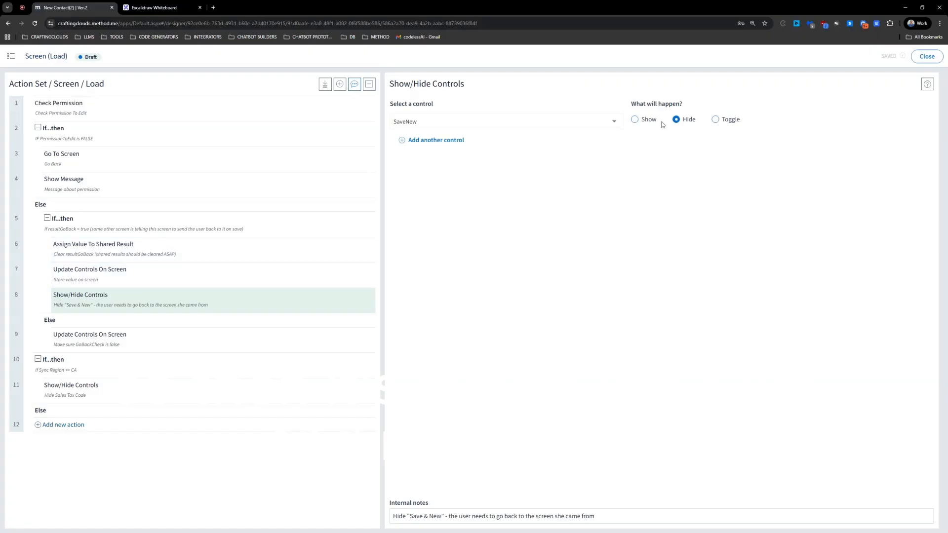
left_click(927, 58)
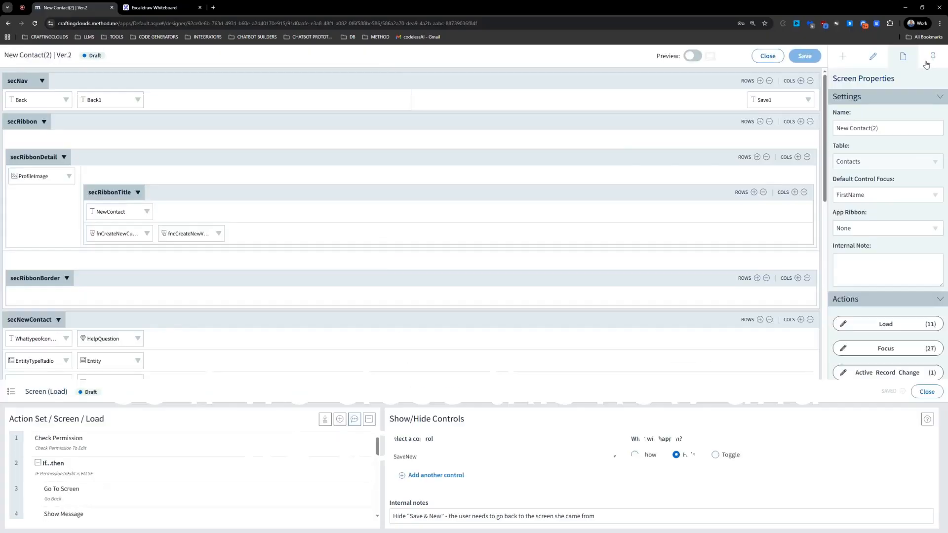
Review the Save button's Click actions for the GoBackCheck condition, shared contact result and Back routine, then close the action set and designer.
scroll(771, 275, "down", 15)
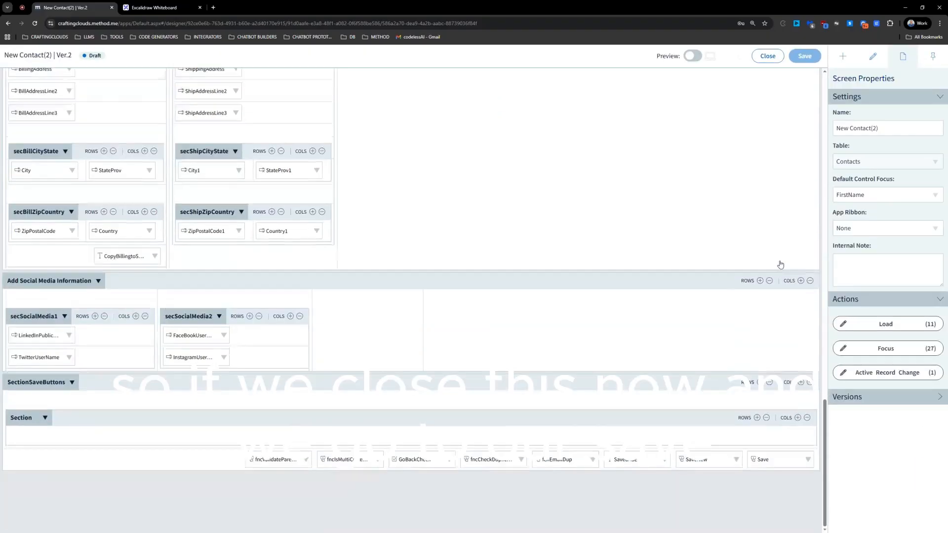
left_click(807, 459)
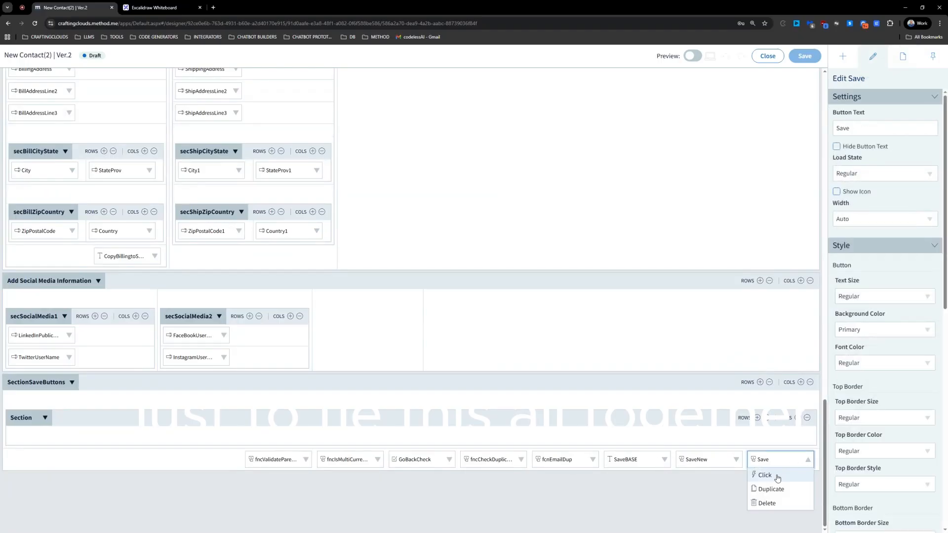
left_click(778, 478)
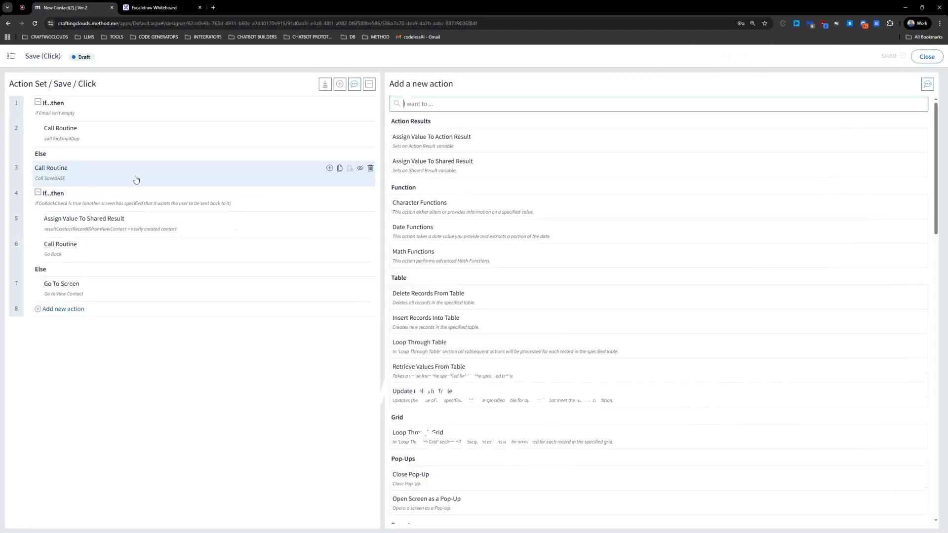
left_click(66, 207)
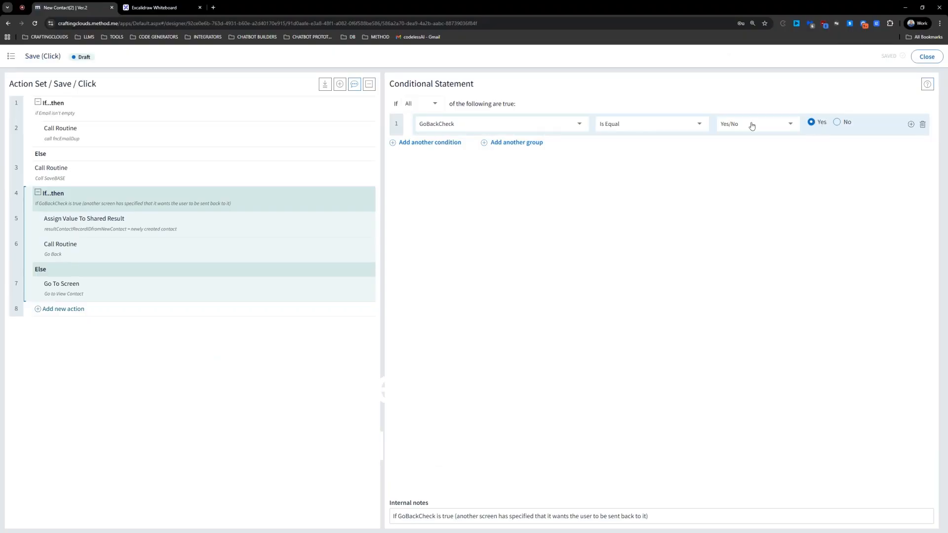
left_click(95, 229)
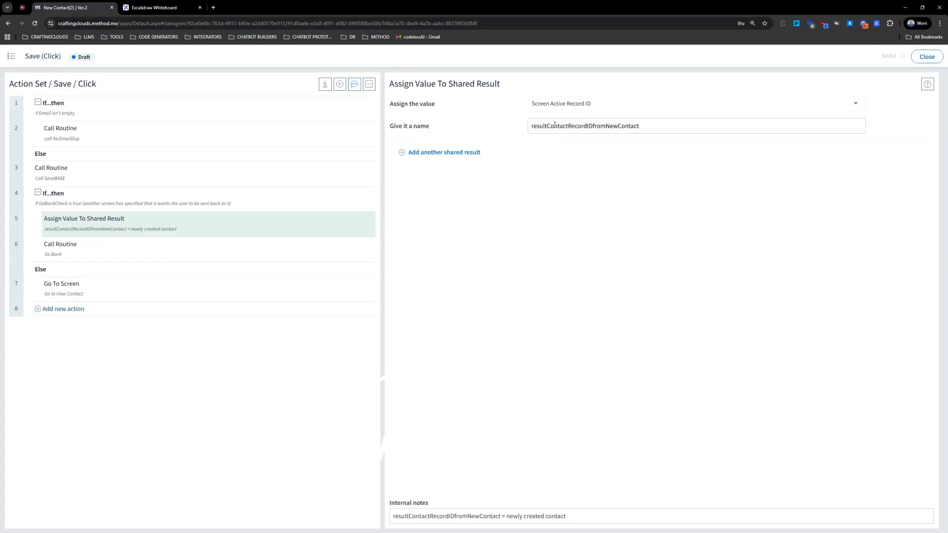
left_click(93, 247)
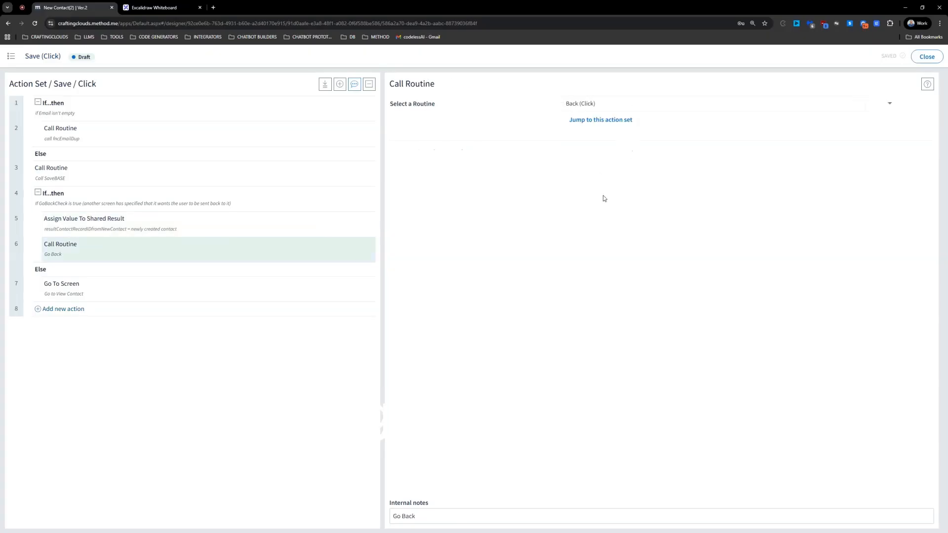
left_click(919, 57)
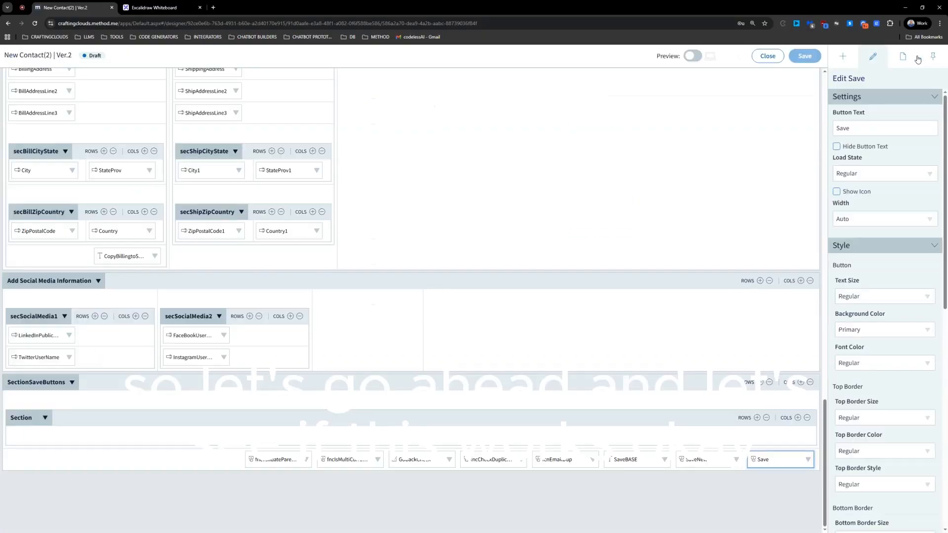
left_click(769, 56)
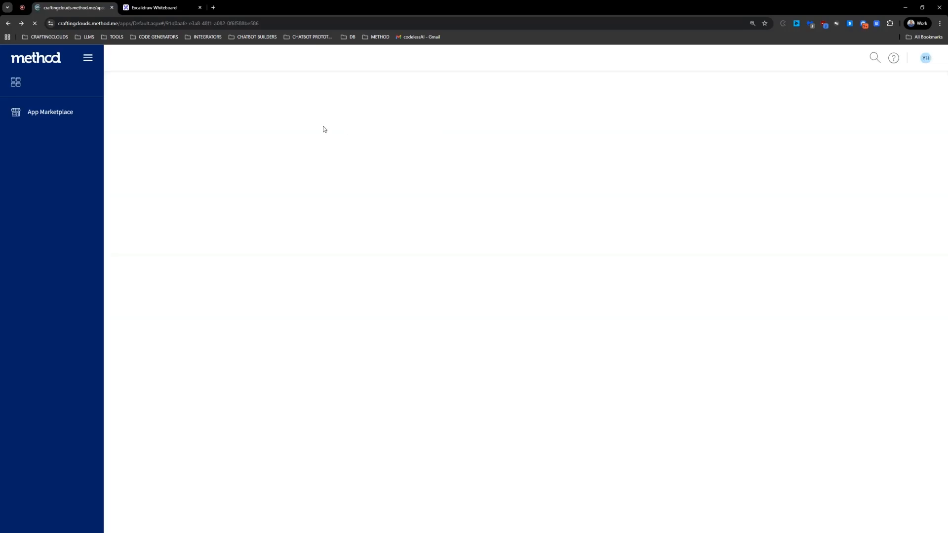
Customize the New Contact screen again and open the Save button's Click action set.
left_click(159, 60)
left_click(140, 92)
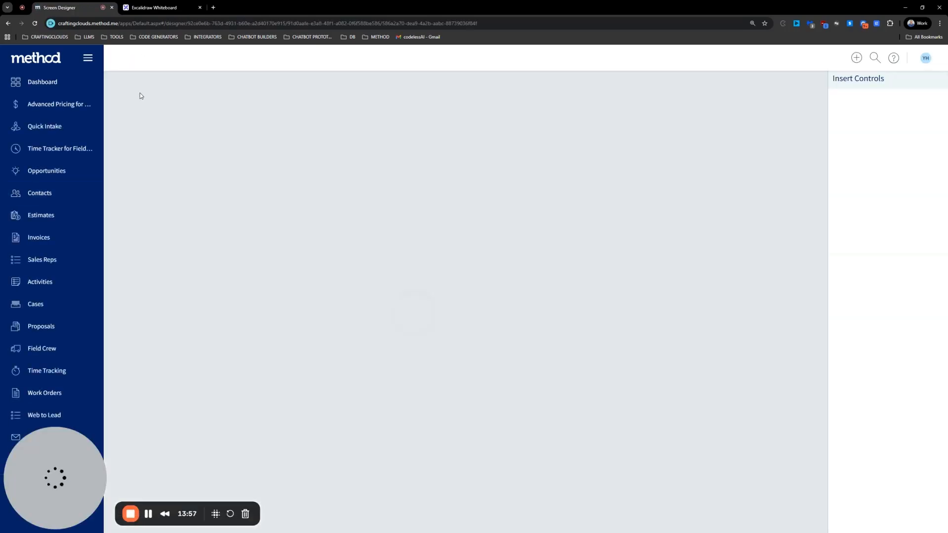
scroll(593, 309, "down", 15)
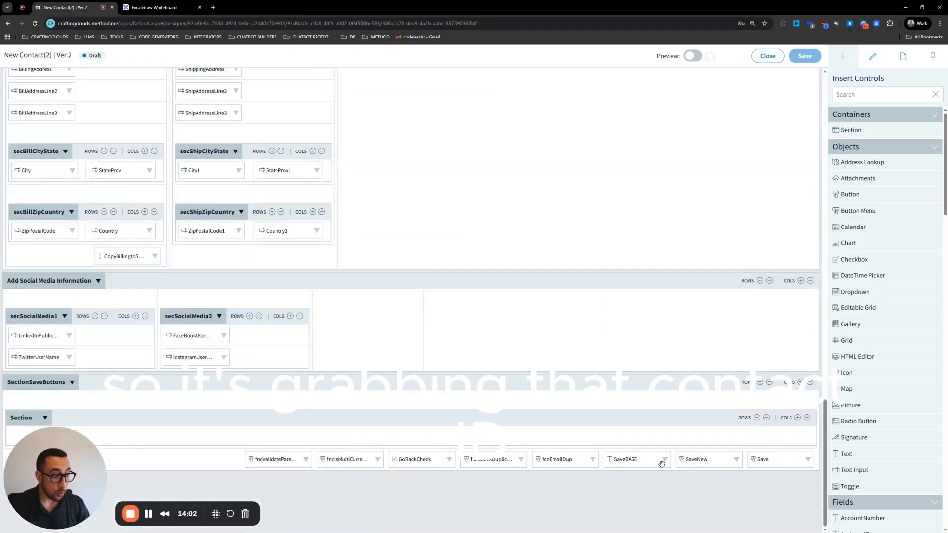
left_click(809, 460)
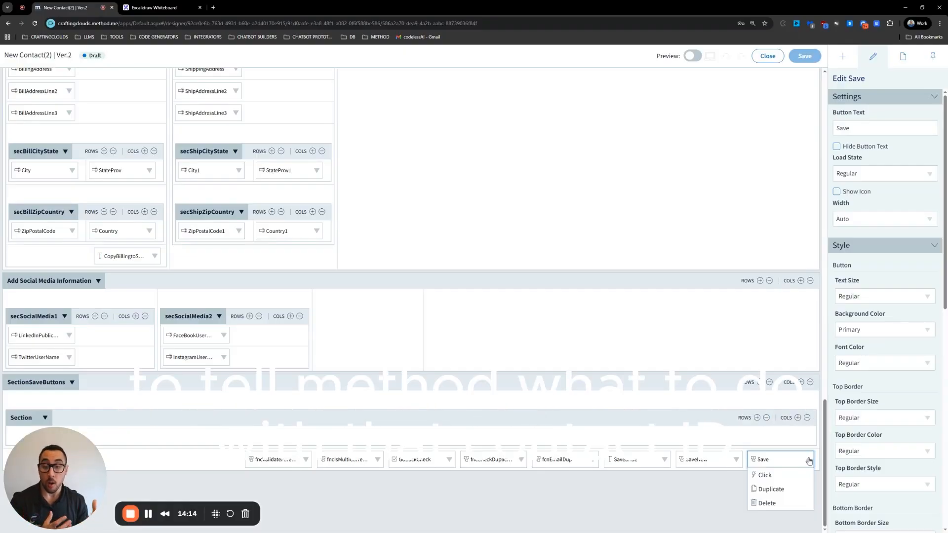
left_click(765, 475)
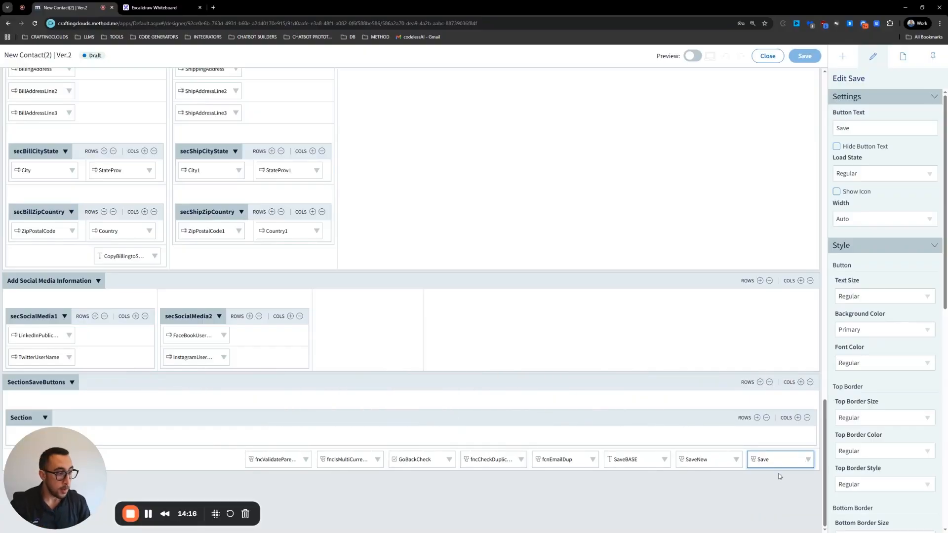
Copy the shared result name resultContactRecordIDfromNewContact from the Assign Value To Shared Result action, keeping the name in place.
left_click(133, 227)
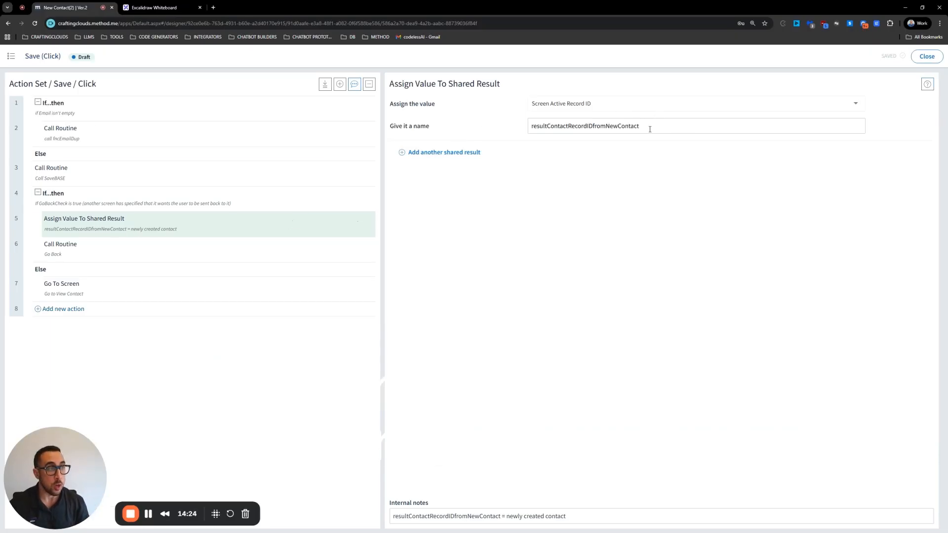
left_click_drag(650, 126, 517, 135)
right_click(550, 126)
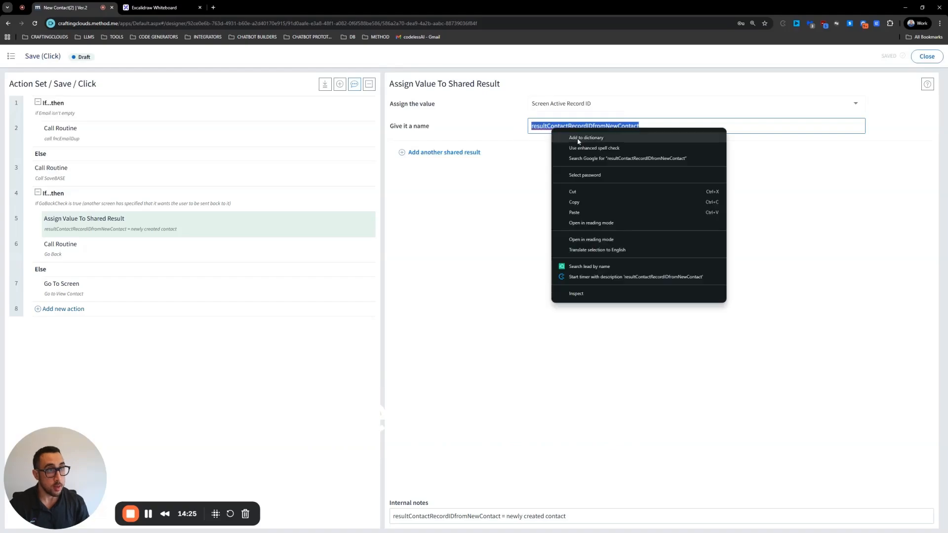
left_click(578, 191)
left_click(644, 171)
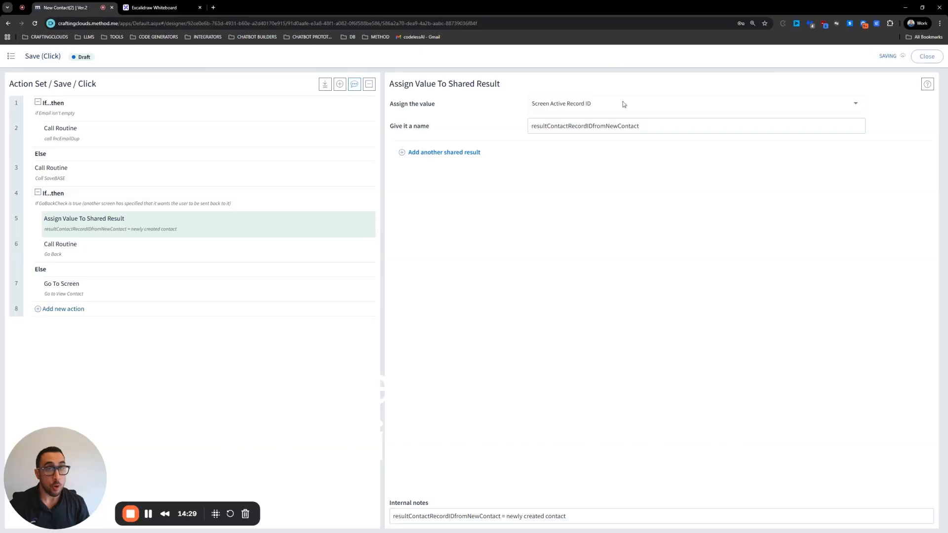
Close the action set and the New Contact designer, and go back to the Potential Deal screen.
key("alt+Left")
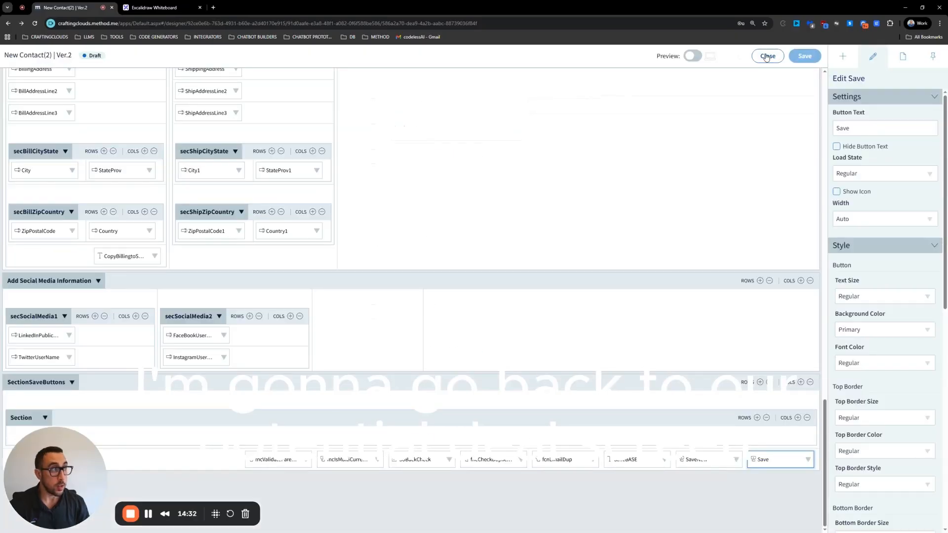
left_click(768, 58)
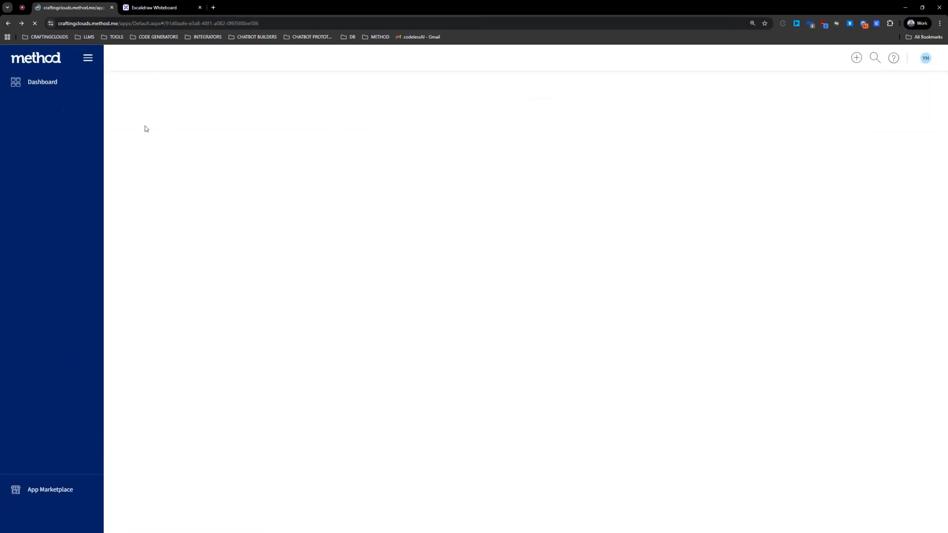
left_click(131, 90)
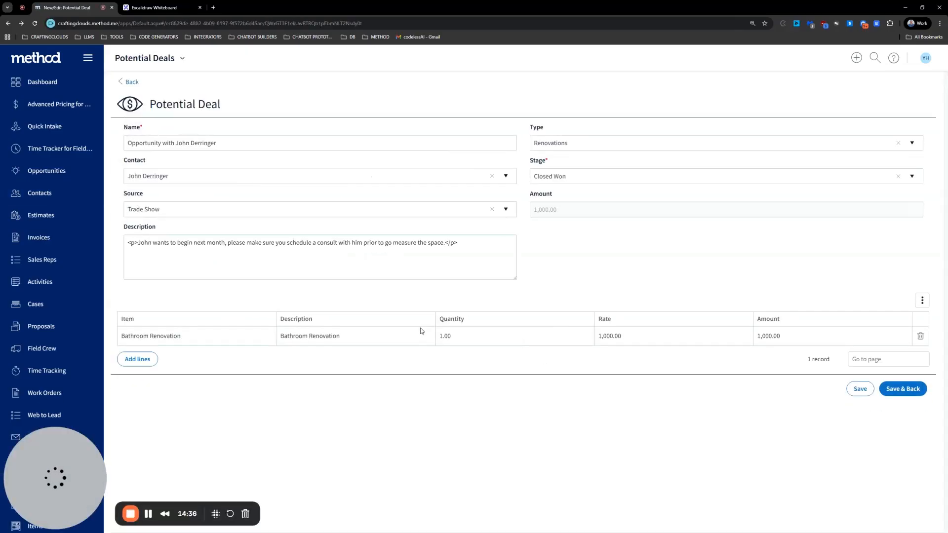
Customize the Potential Deal screen and open the screen's Focus action set.
left_click(183, 59)
left_click(127, 92)
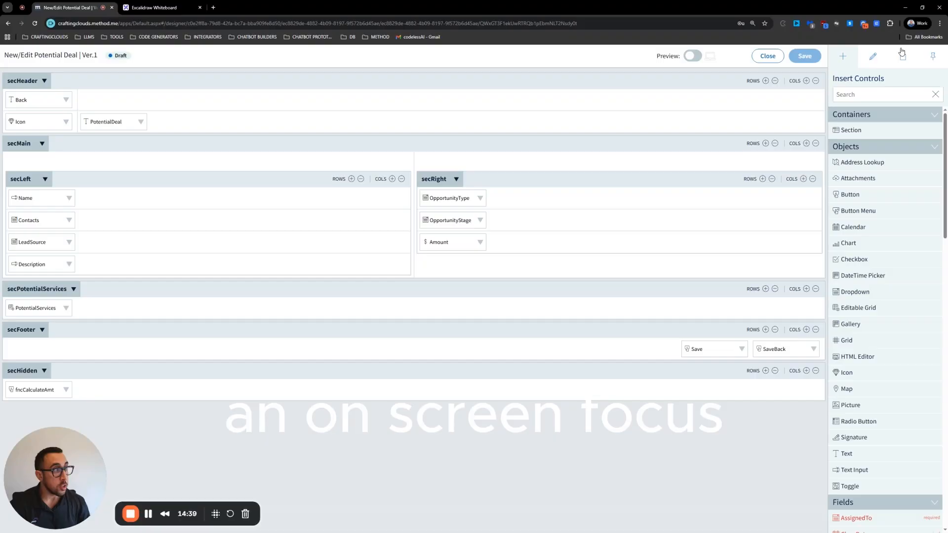
left_click(902, 53)
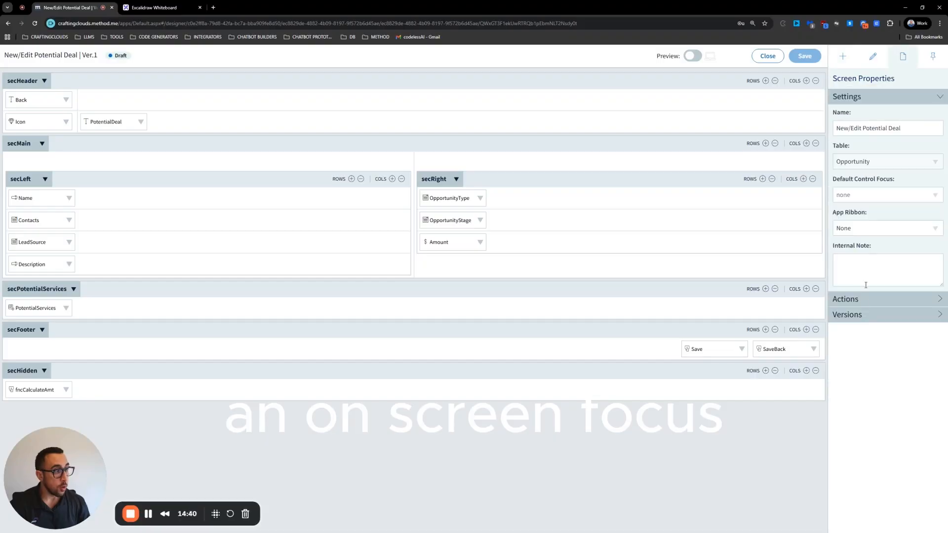
left_click(858, 299)
left_click(859, 346)
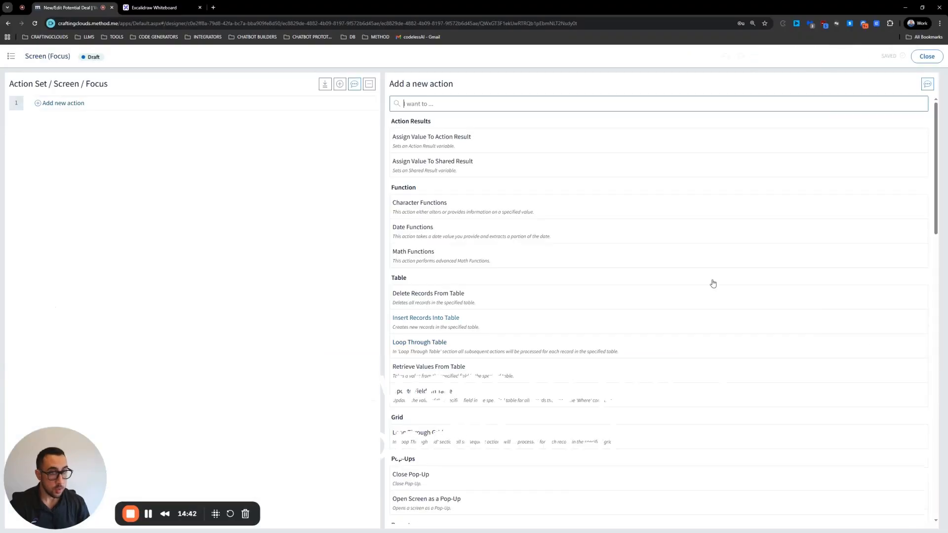
Find the Conditional Statement action and add it to the Focus action set.
type("conditioanl")
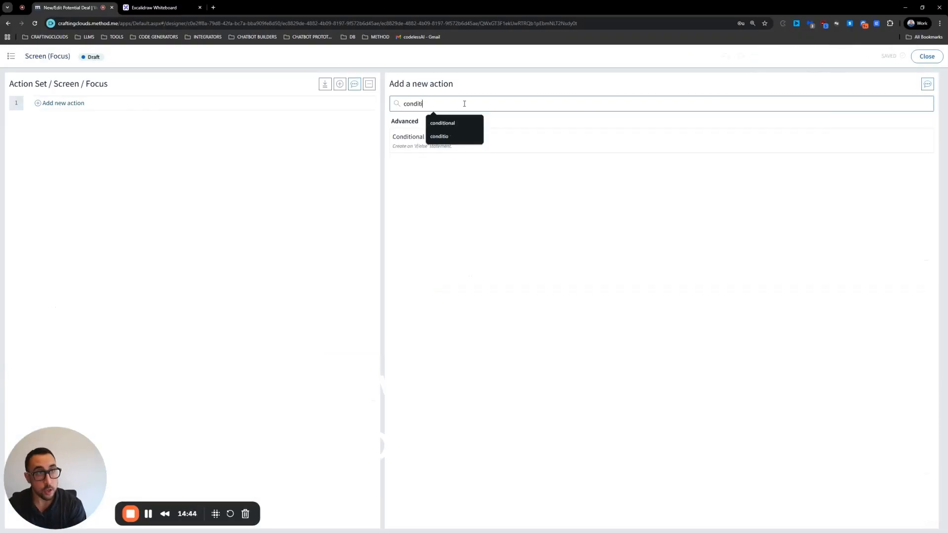
key("BackSpace")
key("BackSpace")
key("BackSpace")
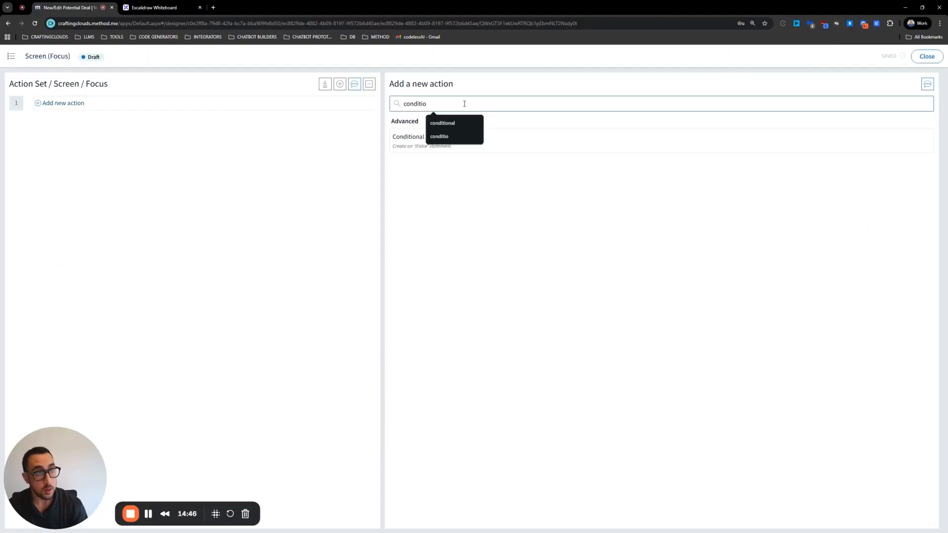
left_click(503, 137)
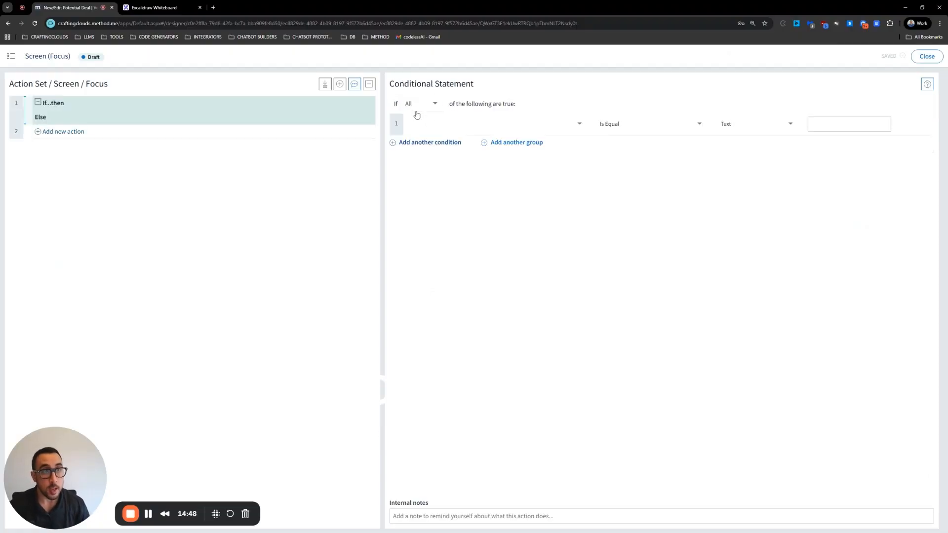
Set the condition to shared result resultContactRecordIDfromNewContact Greater Than the number 0.
left_click(446, 126)
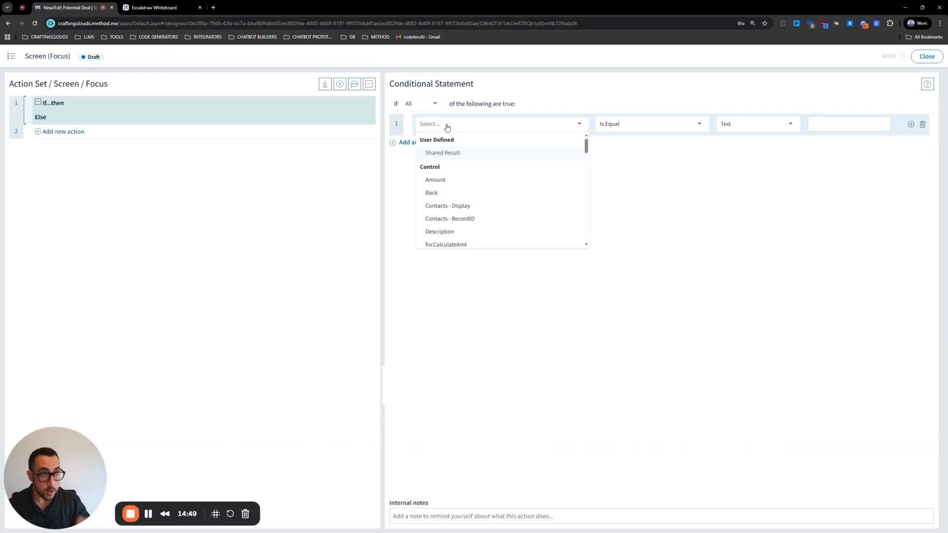
left_click(457, 152)
left_click(546, 123)
key("ctrl+v")
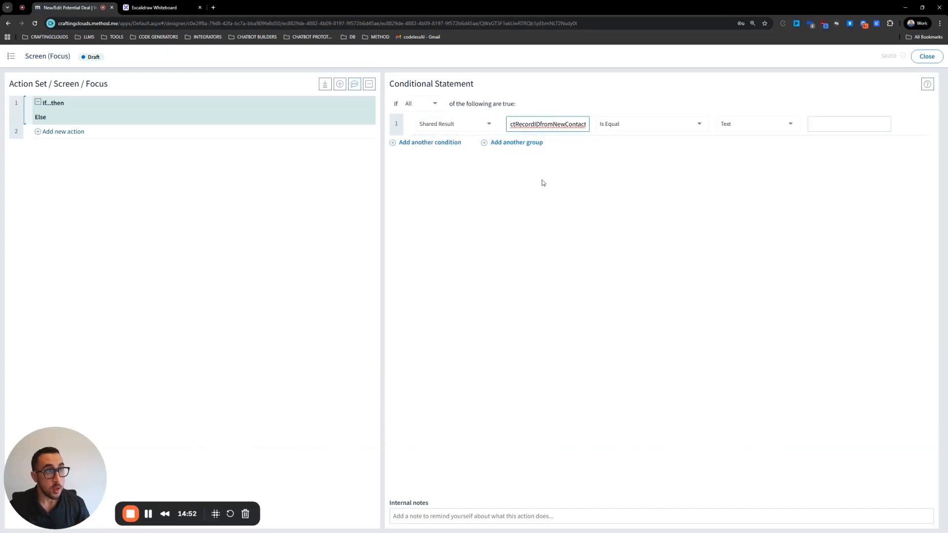
left_click(651, 128)
left_click(641, 165)
left_click(735, 127)
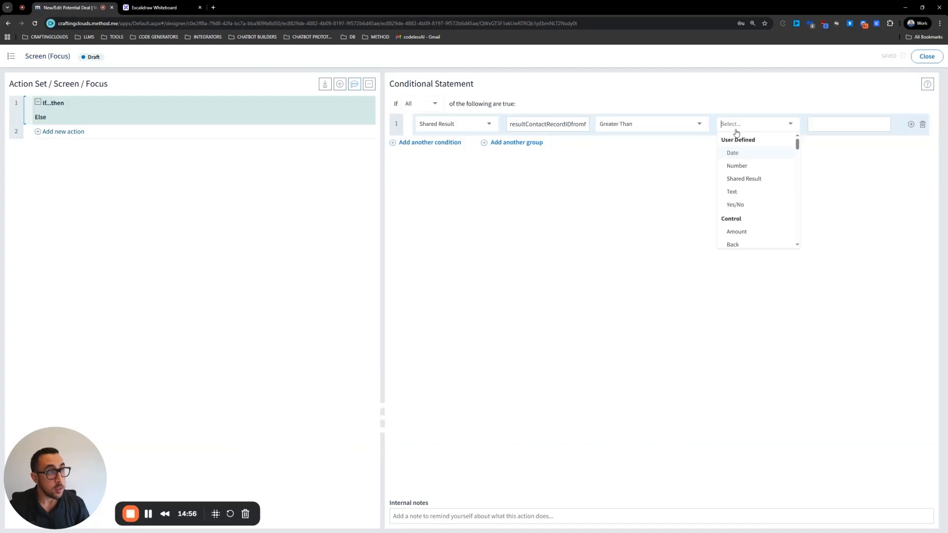
left_click(737, 166)
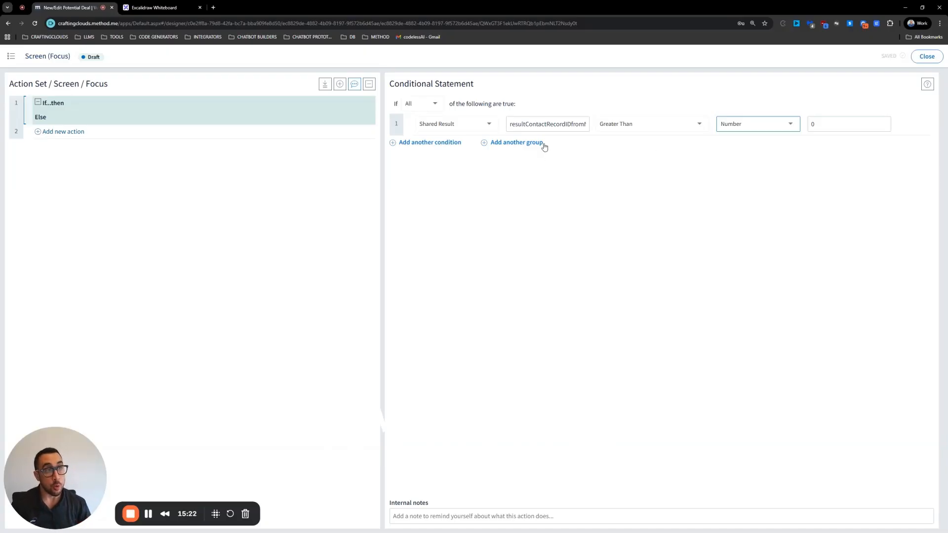
Add the condition's internal note "IF shared result resultContactRecordIDfromNewContact has a contact record ID".
left_click_drag(512, 127, 621, 131)
key("ctrl+c")
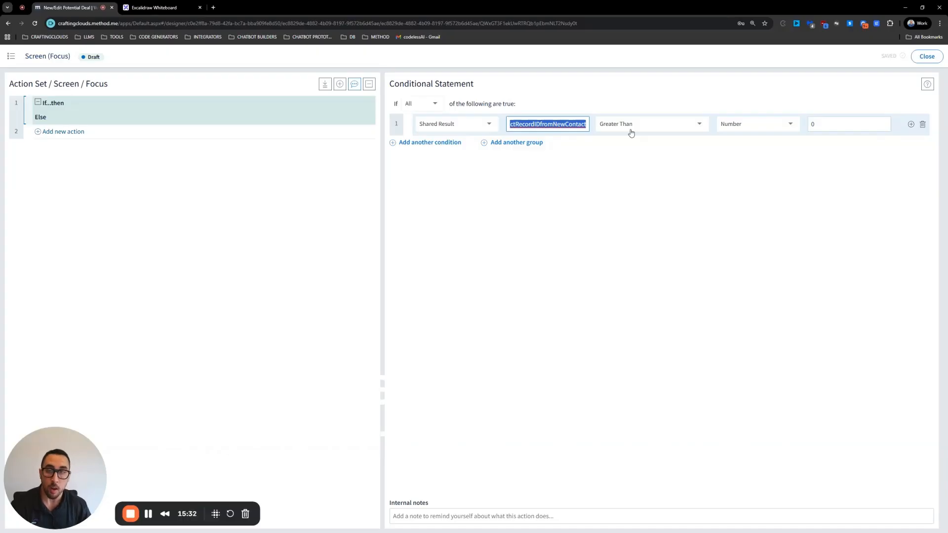
left_click(507, 516)
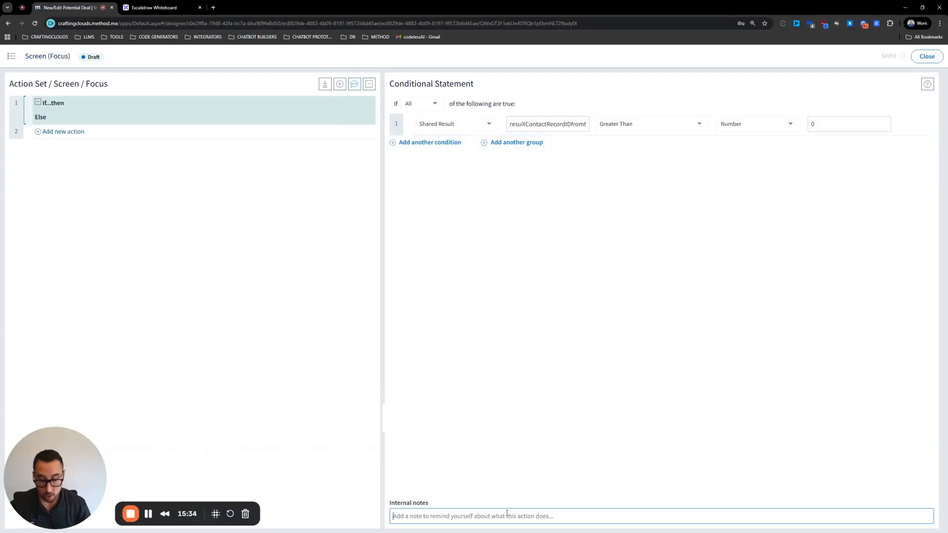
type("IF sha")
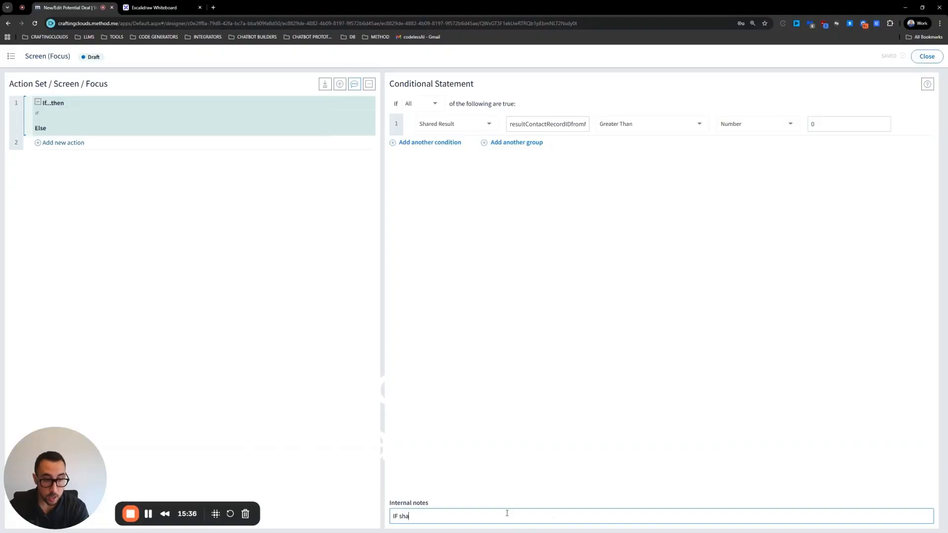
type("red result")
key("ctrl+v")
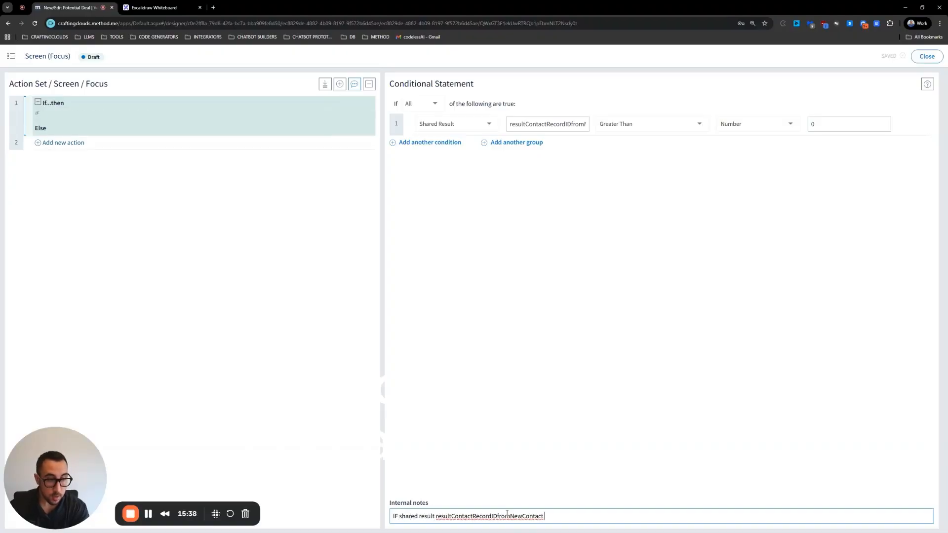
type("has a cont")
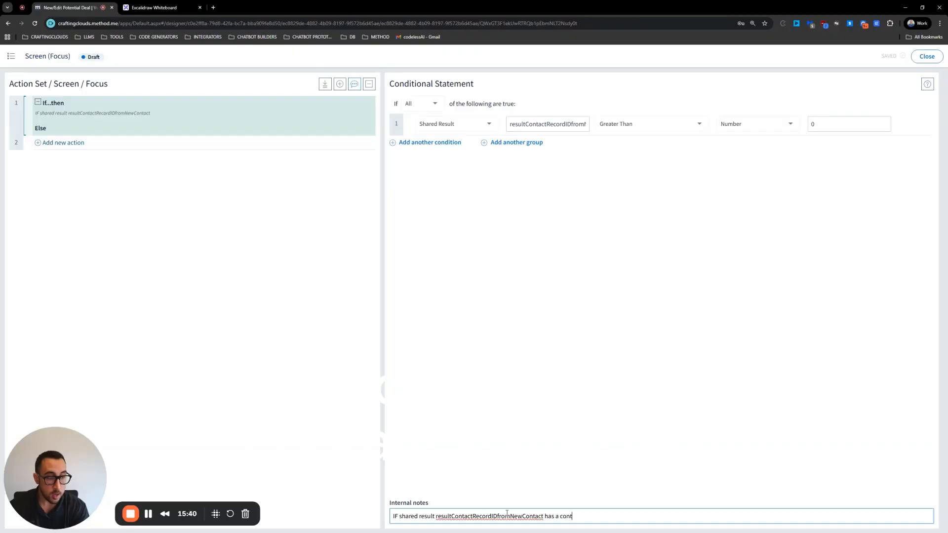
type("act record ID")
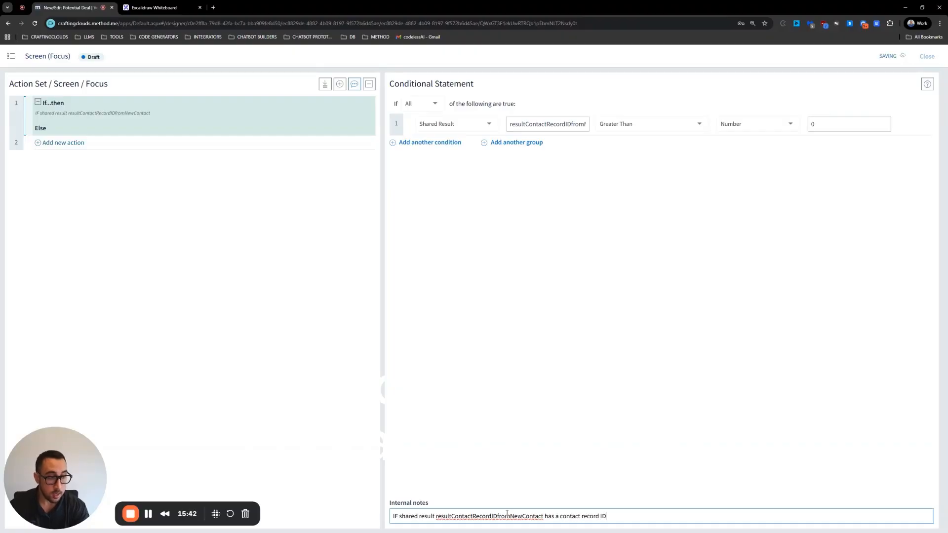
Add an Assign Value To Shared Result action inside the condition, assigning a blank text value to resultContactRecordIDfromNewContact.
left_click(330, 105)
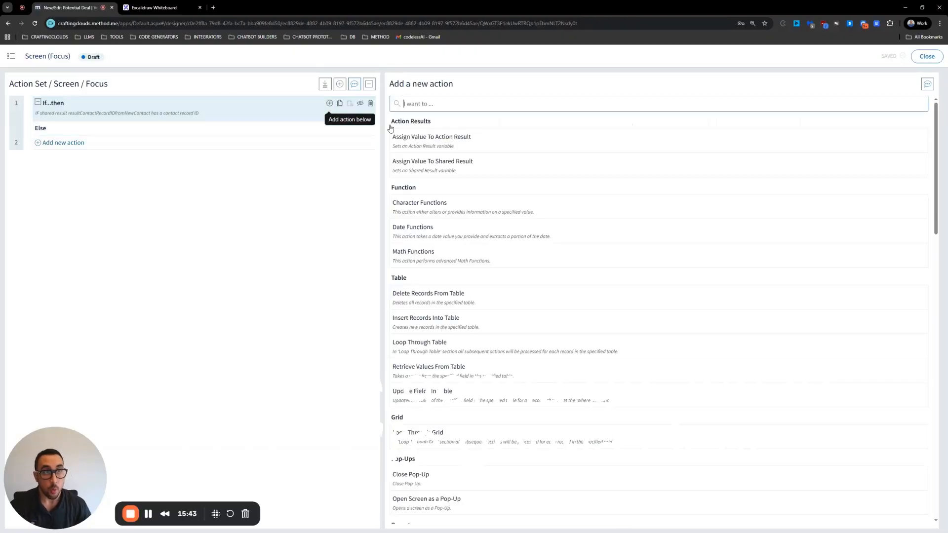
left_click(456, 166)
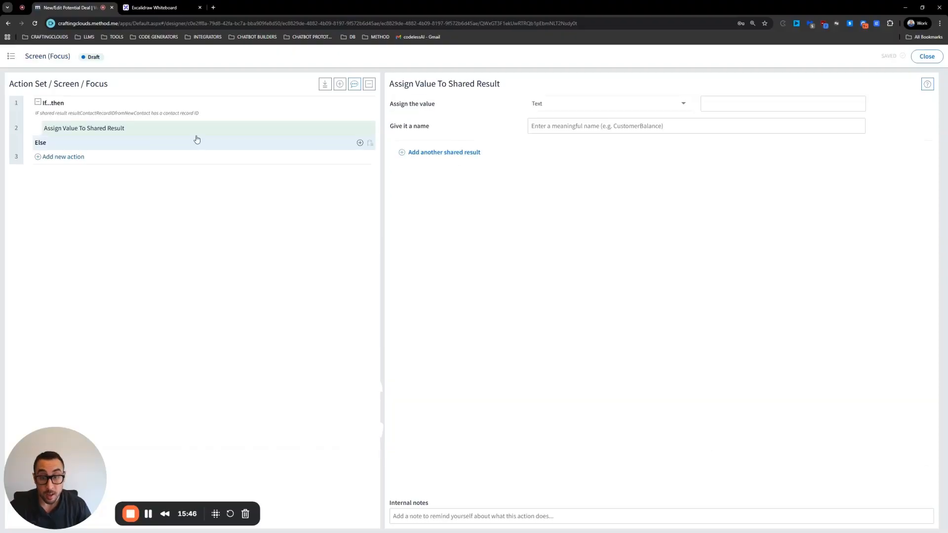
left_click(586, 129)
key("ctrl+v")
left_click(607, 139)
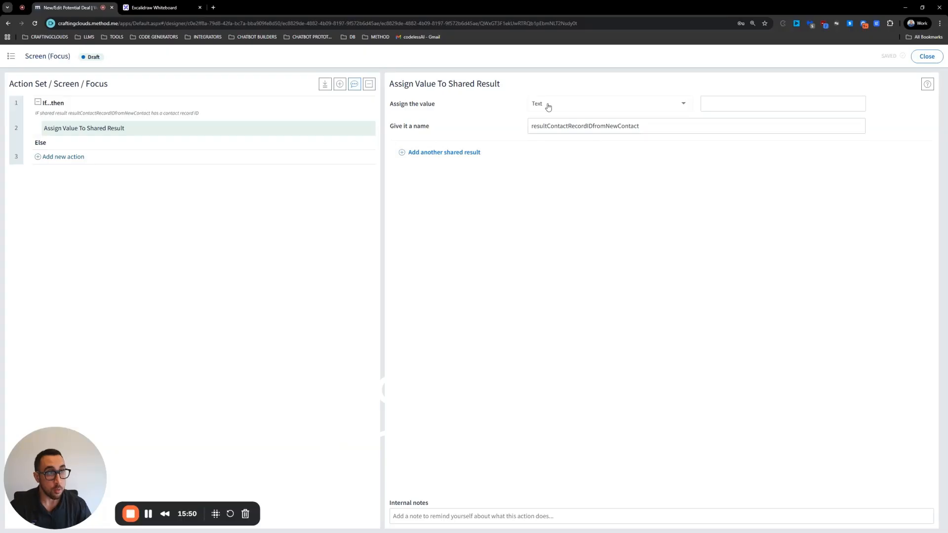
Give the shared result action the internal note "reset shared result resultContactRecordIDfromNewContact".
left_click(495, 517)
type("res")
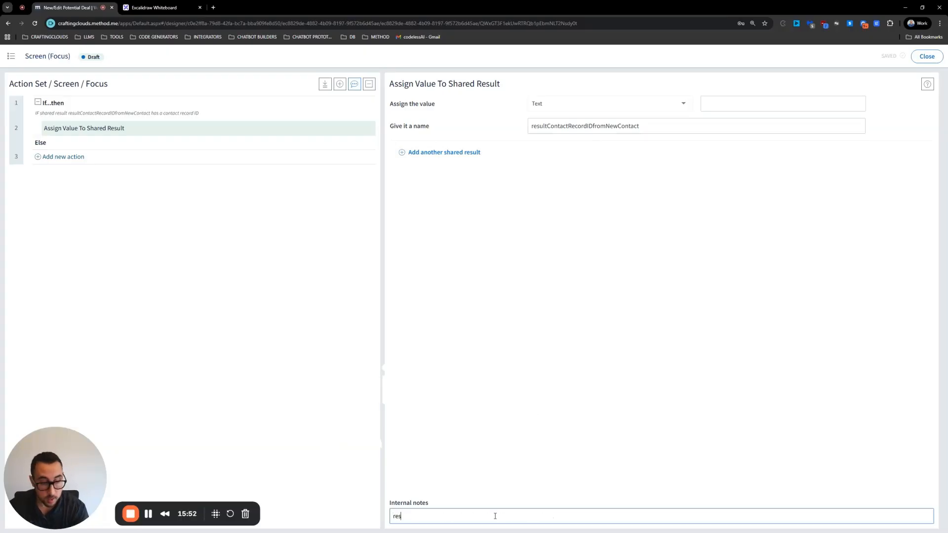
type("et shared re")
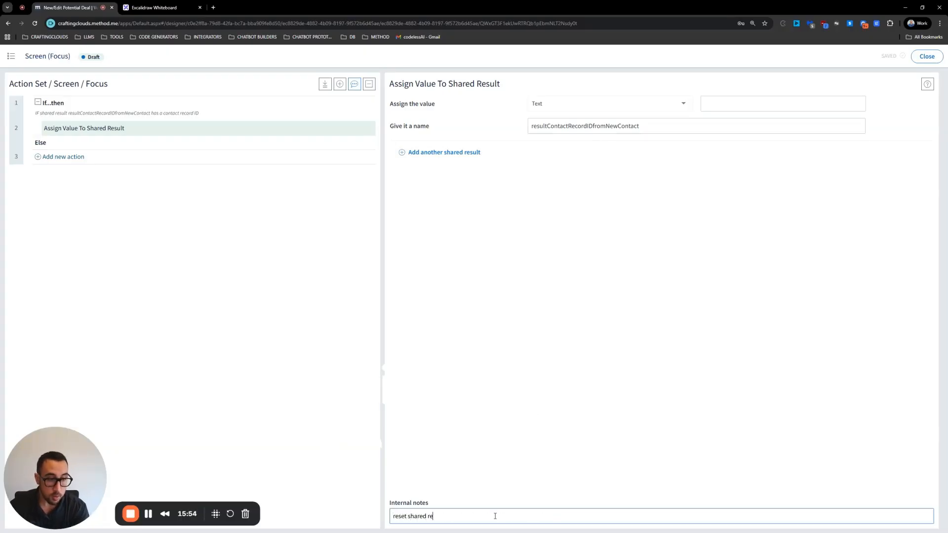
type("sult")
type("resultContactRecordIDfromNewContact")
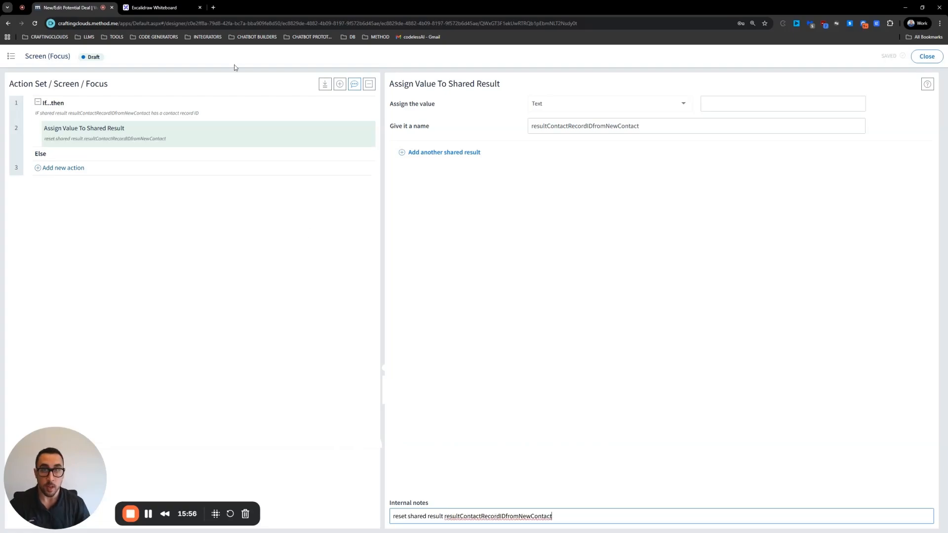
Add an Update Controls On Screen action inside the condition and move it above the Assign Value To Shared Result action.
left_click(330, 130)
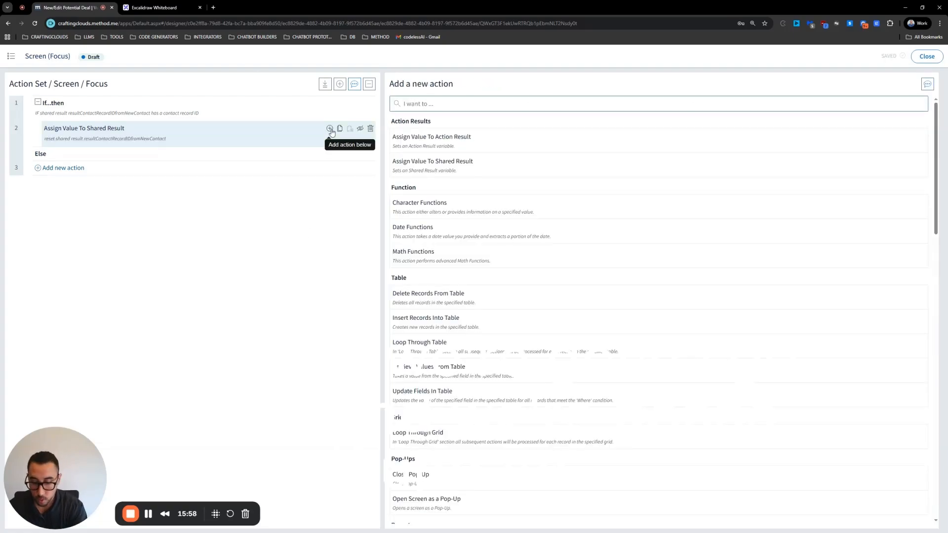
type("update")
left_click(417, 183)
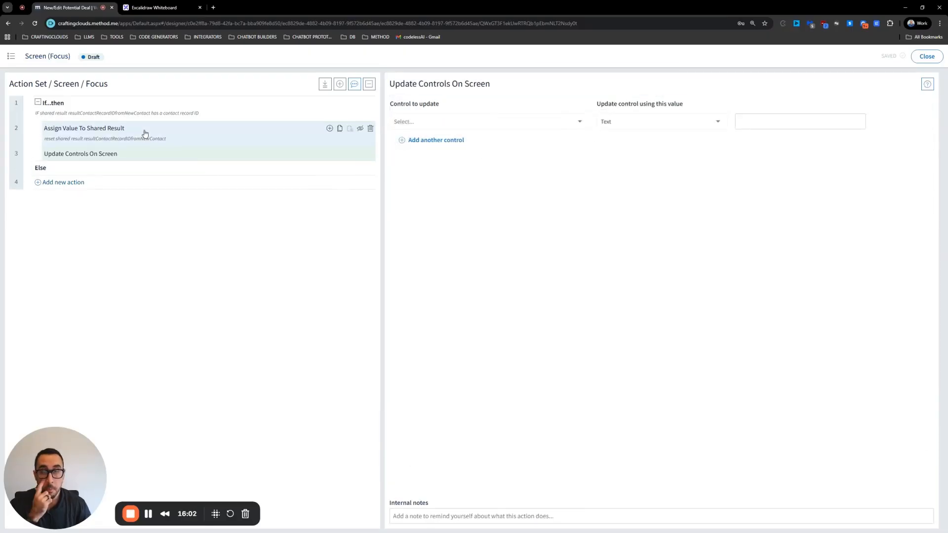
left_click_drag(17, 154, 79, 133)
Set the action to update Contacts - RecordID using shared result resultContactRecordIDfromNewContact.
left_click(431, 120)
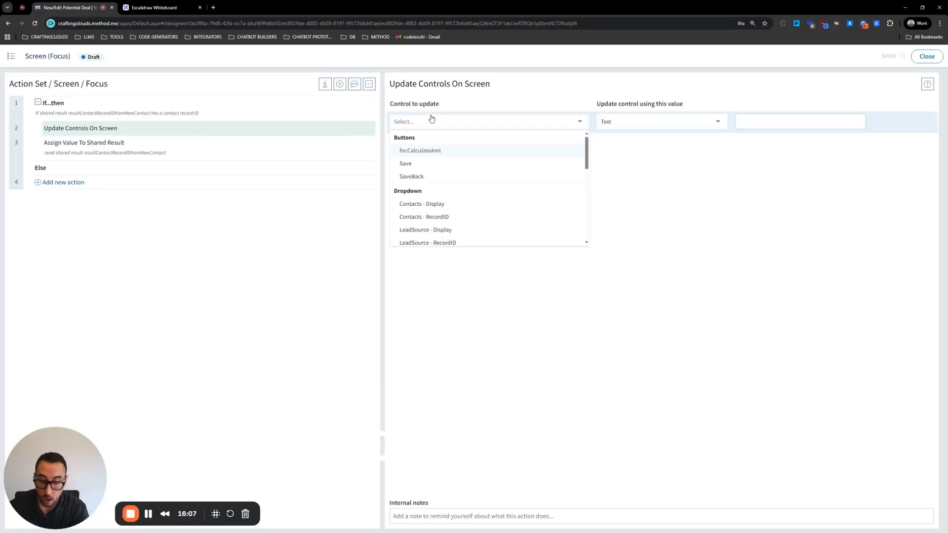
type("con")
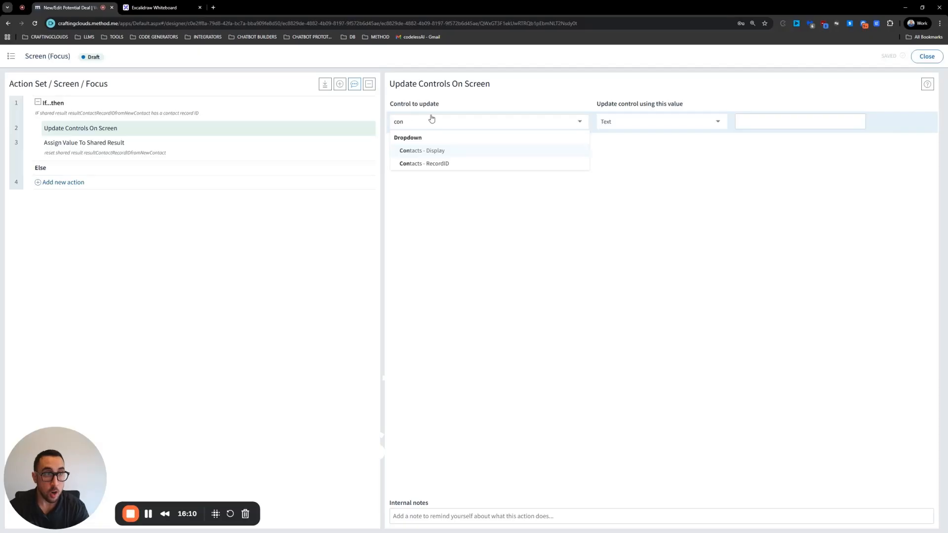
left_click(438, 165)
left_click(662, 123)
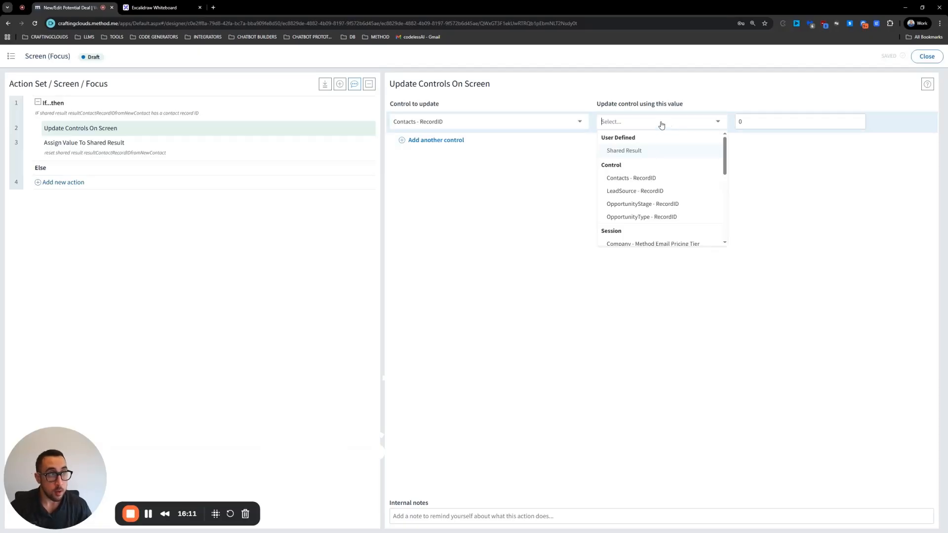
left_click(657, 150)
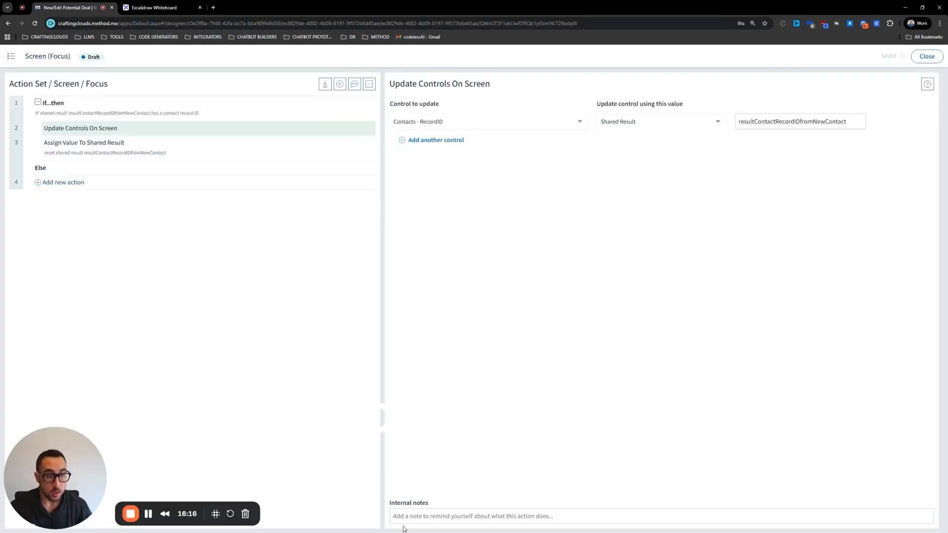
Give the Update Controls On Screen action the internal note "populate contacts dropdown with newly created contact".
left_click(423, 513)
type("populate")
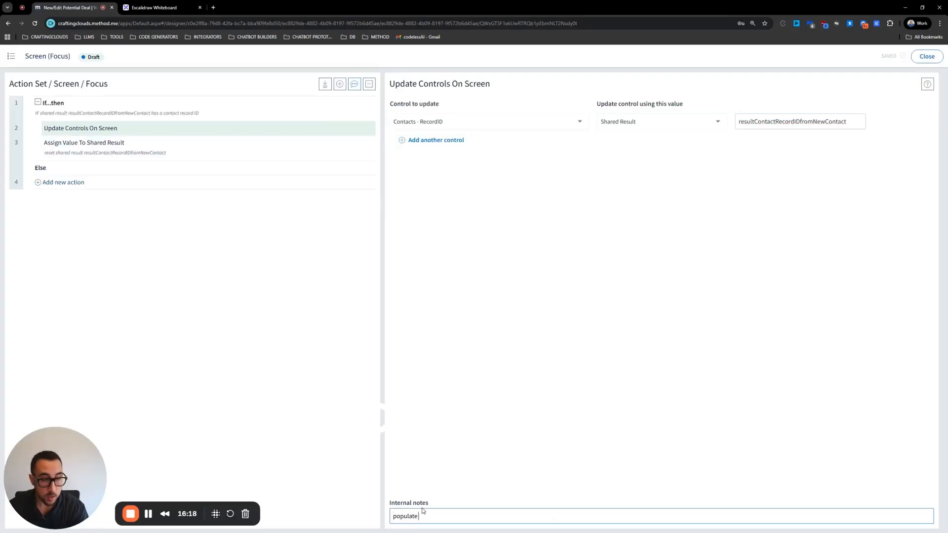
type(" contacts d")
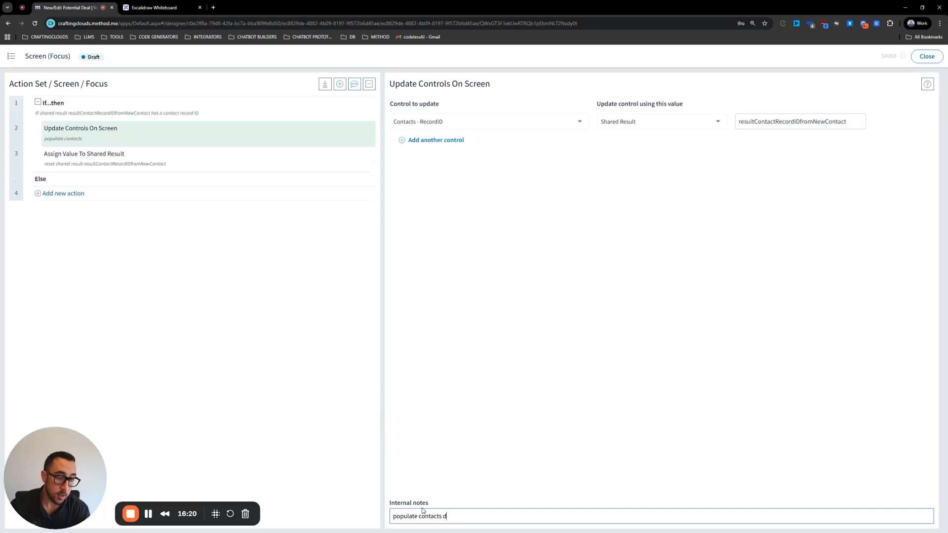
type("ropdown with newly created contact")
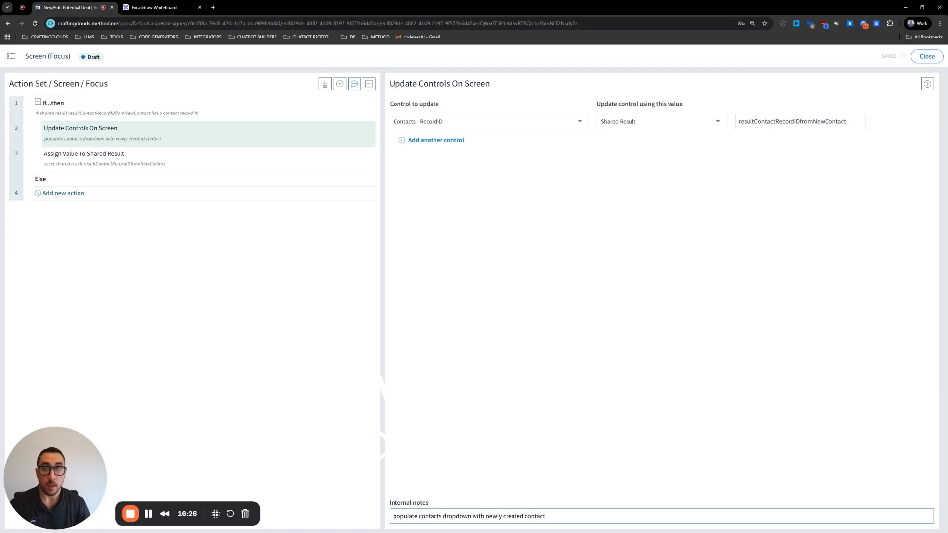
Review the order and settings of the Update Controls On Screen and Assign Value To Shared Result actions.
left_click(137, 157)
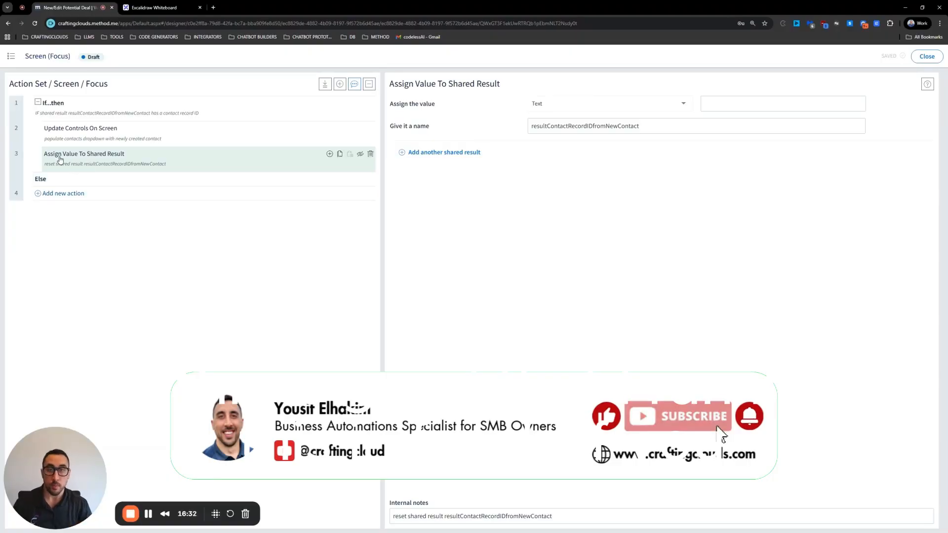
left_click(70, 139)
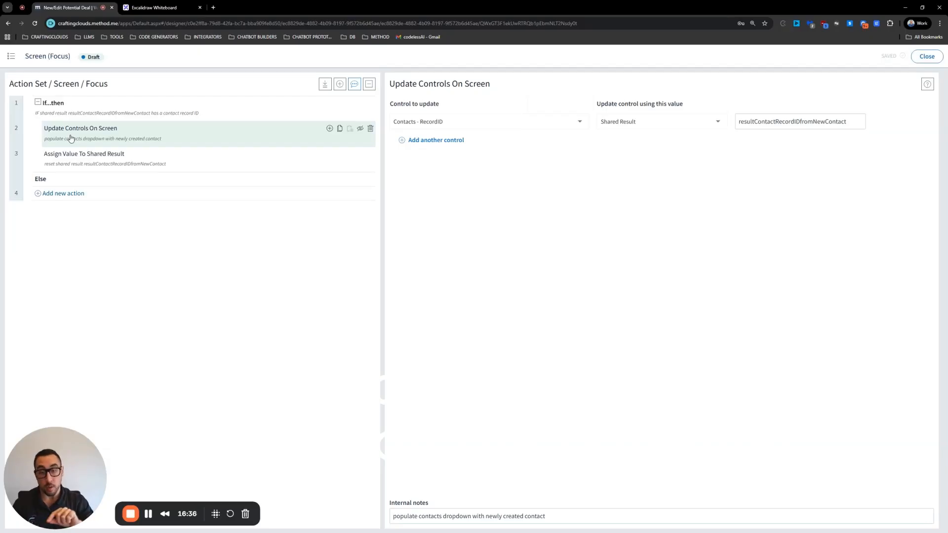
left_click(101, 156)
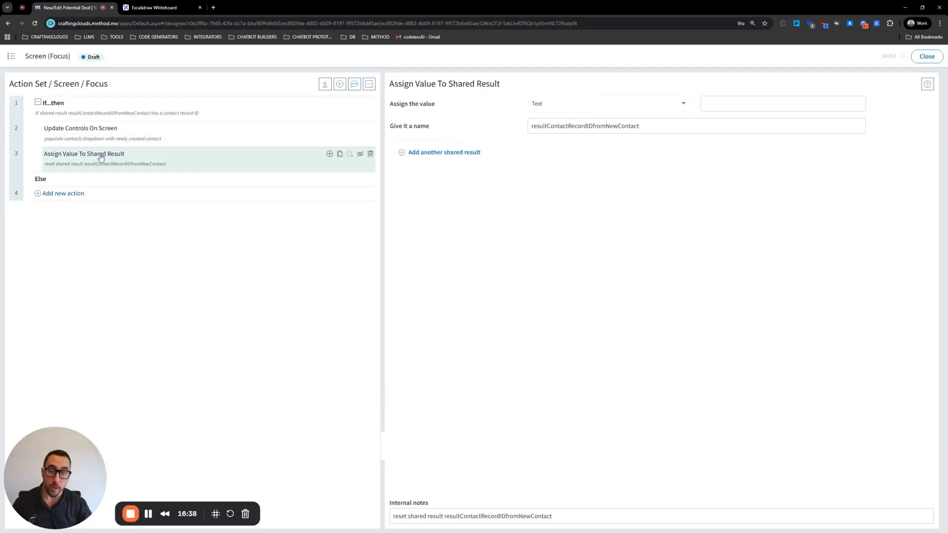
left_click(110, 132)
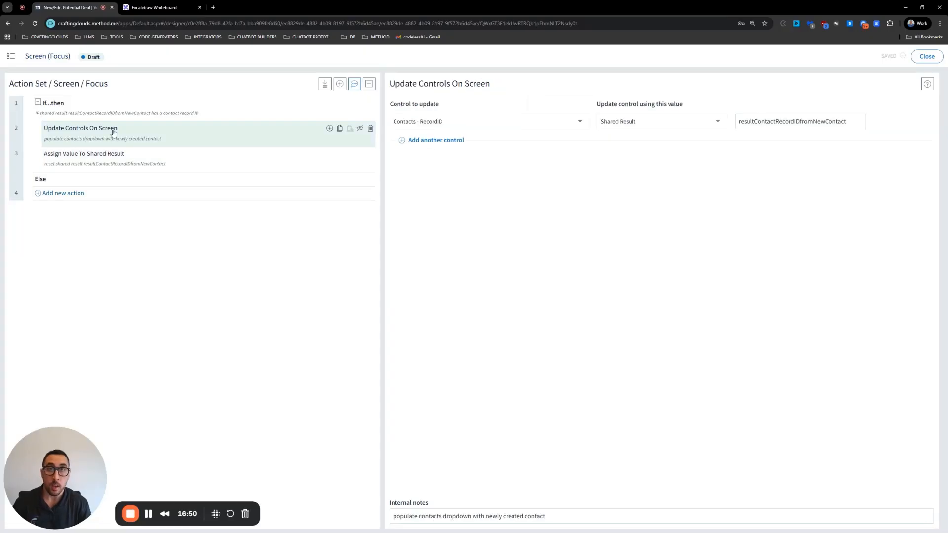
left_click(85, 154)
left_click(78, 131)
left_click(76, 155)
left_click(76, 133)
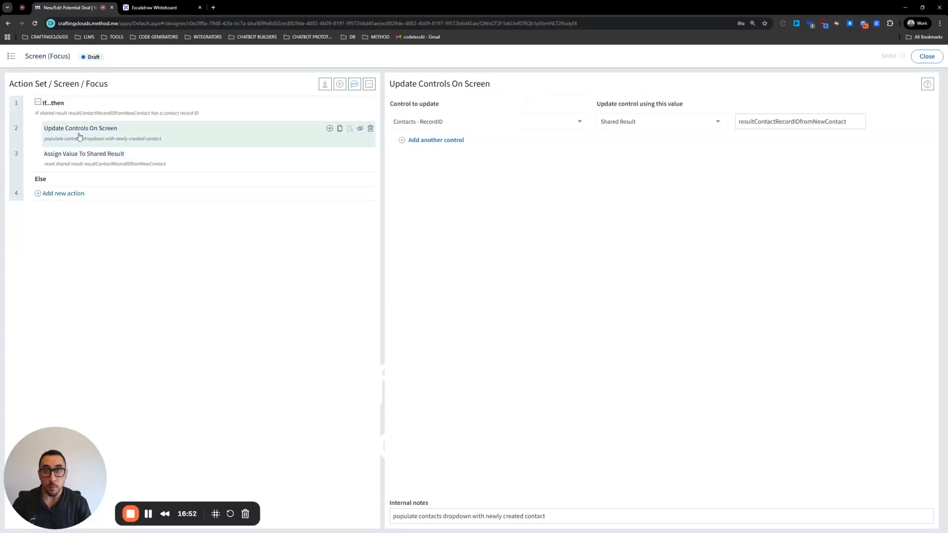
Leave the Focus action set and the screen designer, and start adding a contact from the Potential Deal's Contact dropdown.
left_click(927, 57)
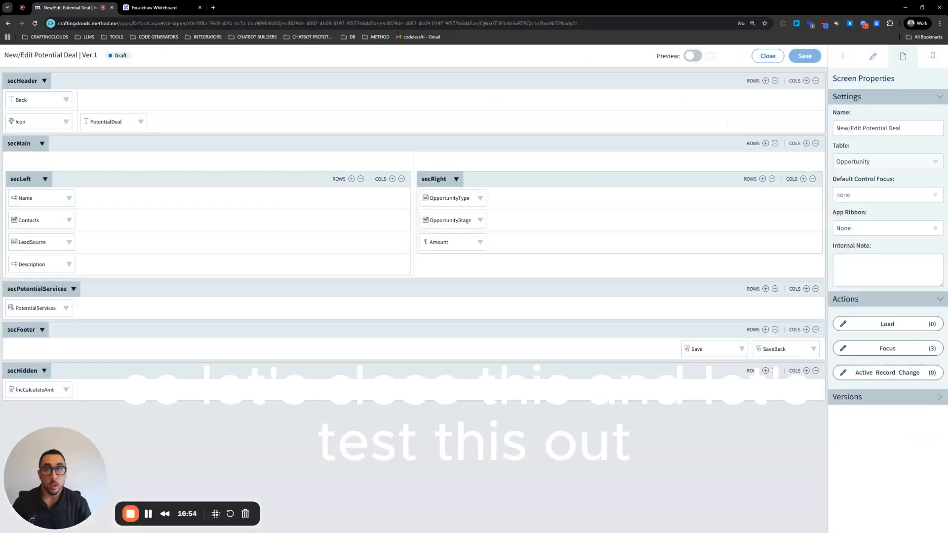
left_click(768, 56)
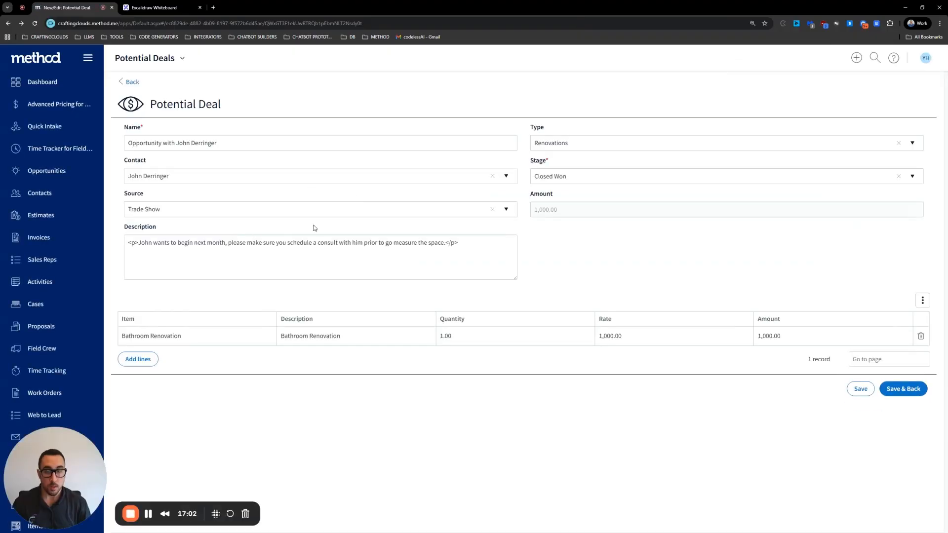
left_click(504, 177)
left_click(497, 192)
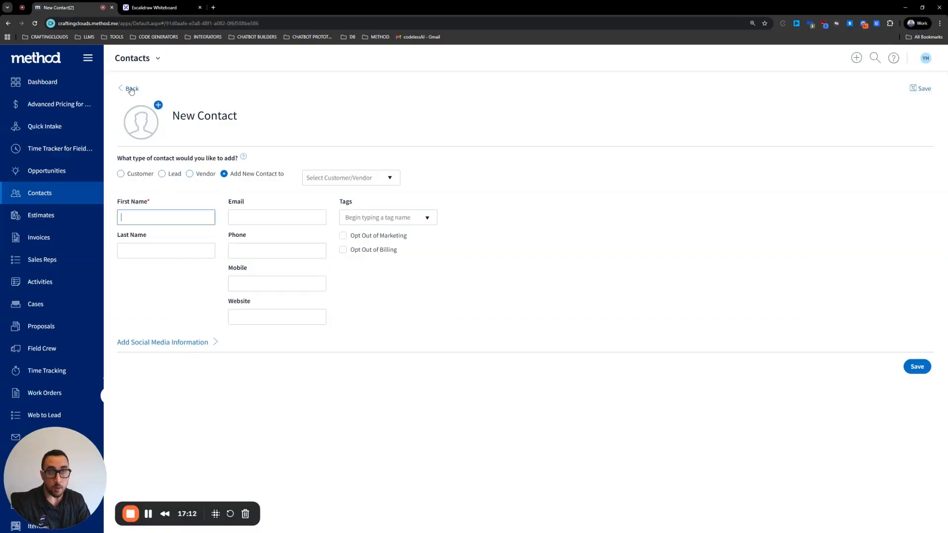
Choose ABC Industries Inc. as the new contact's customer, return to the Potential Deal unsaved and open its Contact dropdown.
left_click(341, 178)
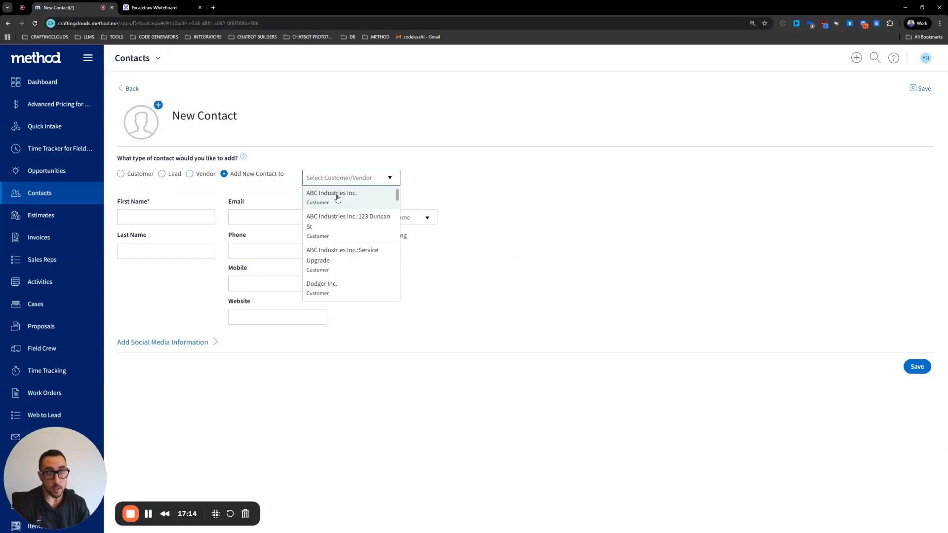
left_click(338, 198)
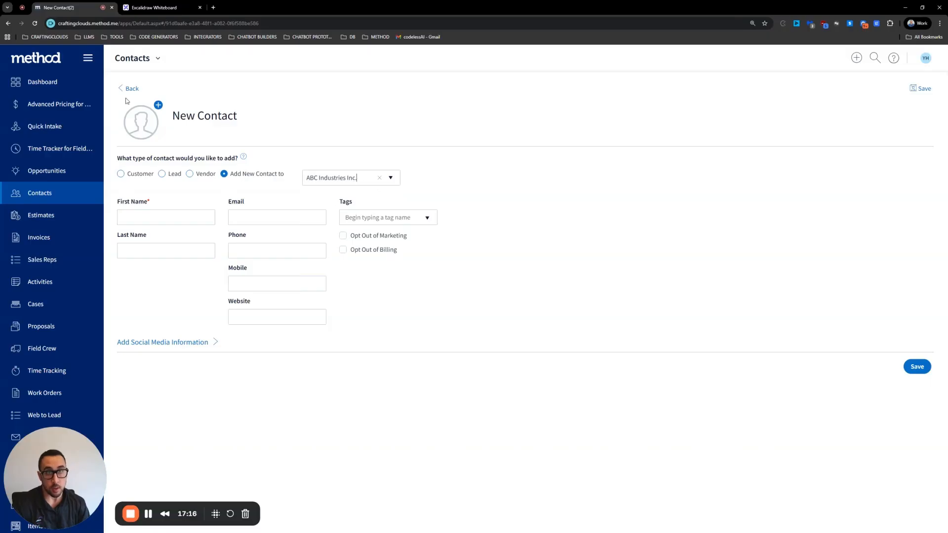
left_click(130, 90)
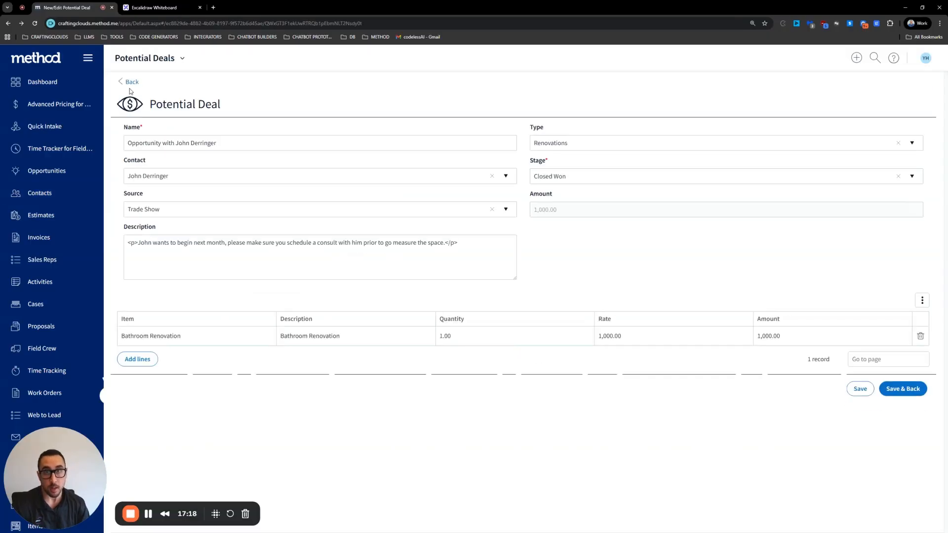
left_click(507, 182)
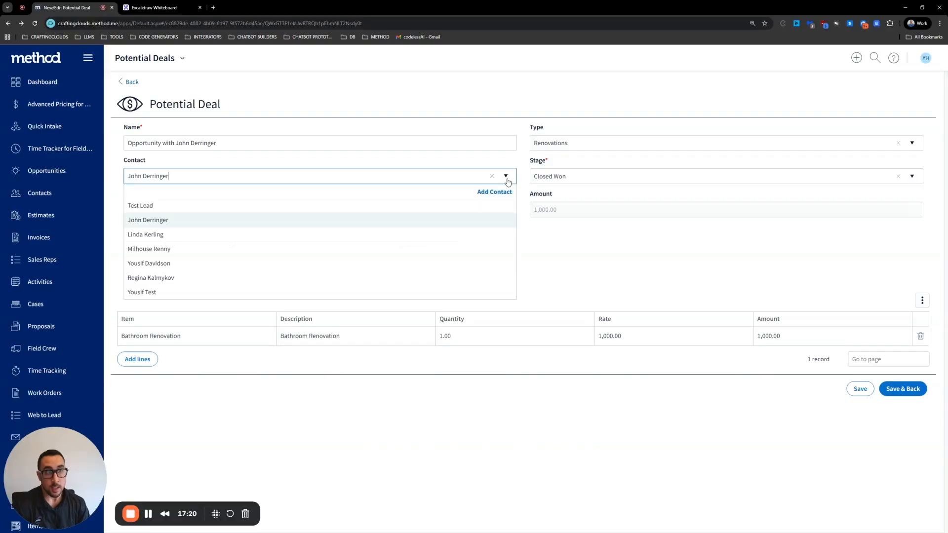
Customize the Potential Deal screen and open the Contacts dropdown's Custom Row Click action set.
left_click(180, 58)
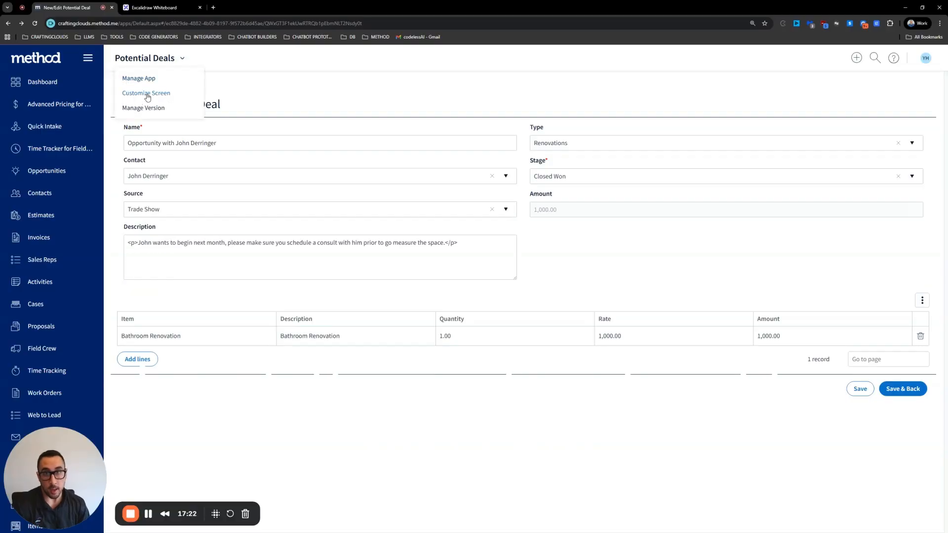
left_click(146, 94)
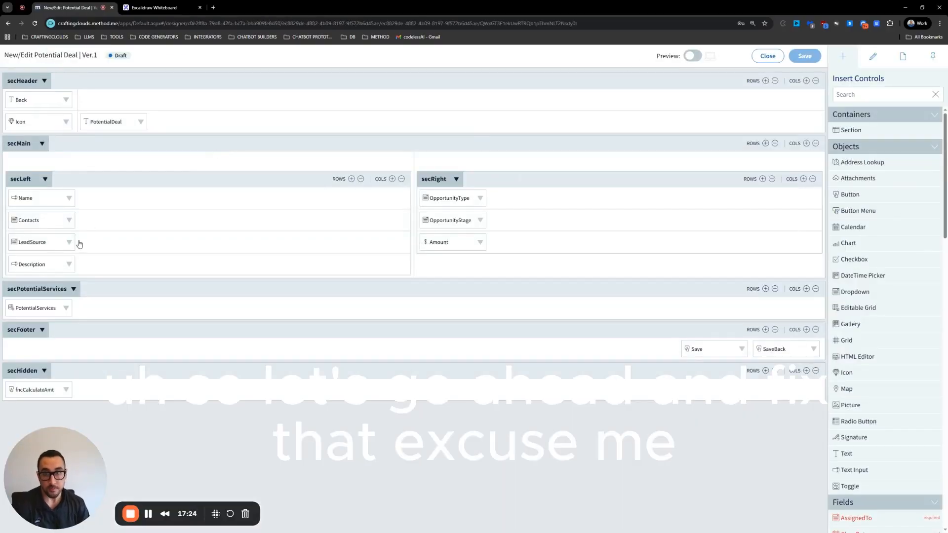
left_click(70, 220)
left_click(43, 305)
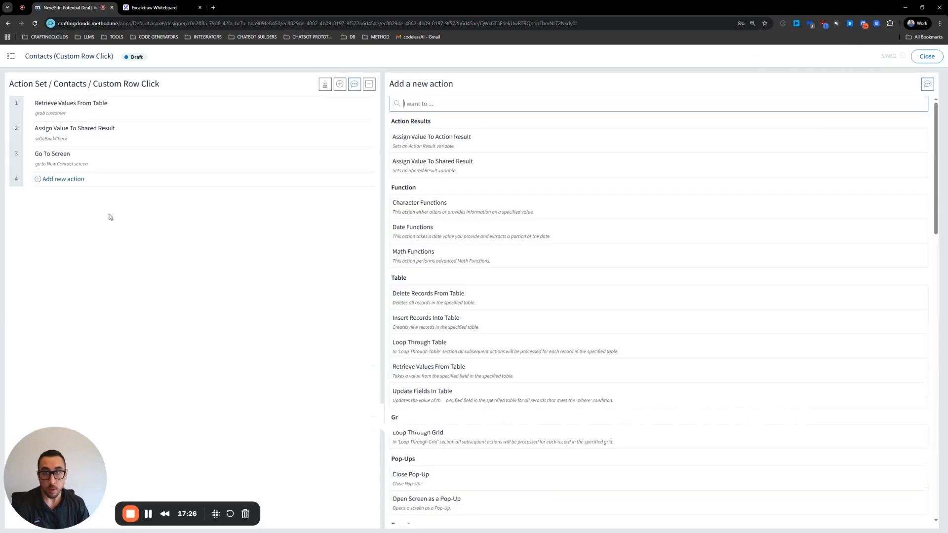
Set the Go To Screen action to Clear screen and populate its Entity - RecordID parameter with resultEntityRecordID.
left_click(109, 112)
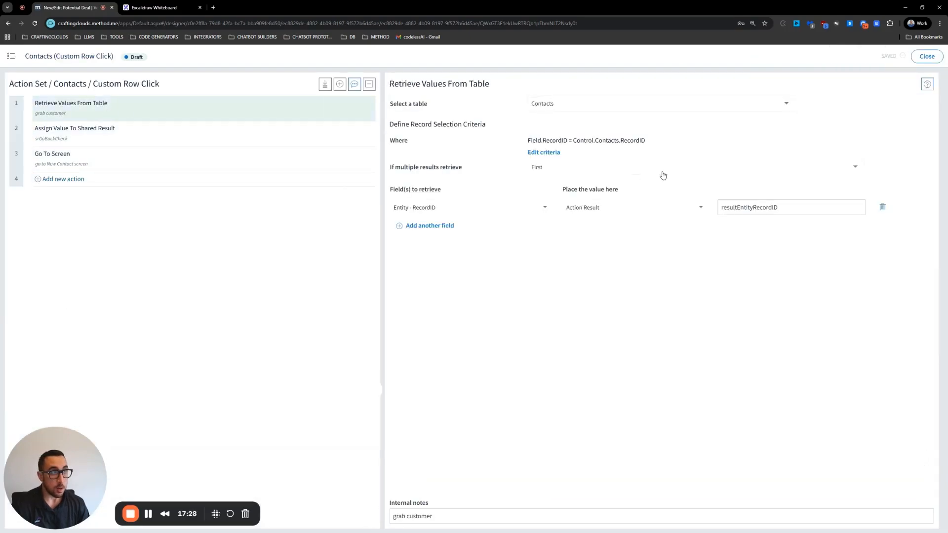
left_click(94, 166)
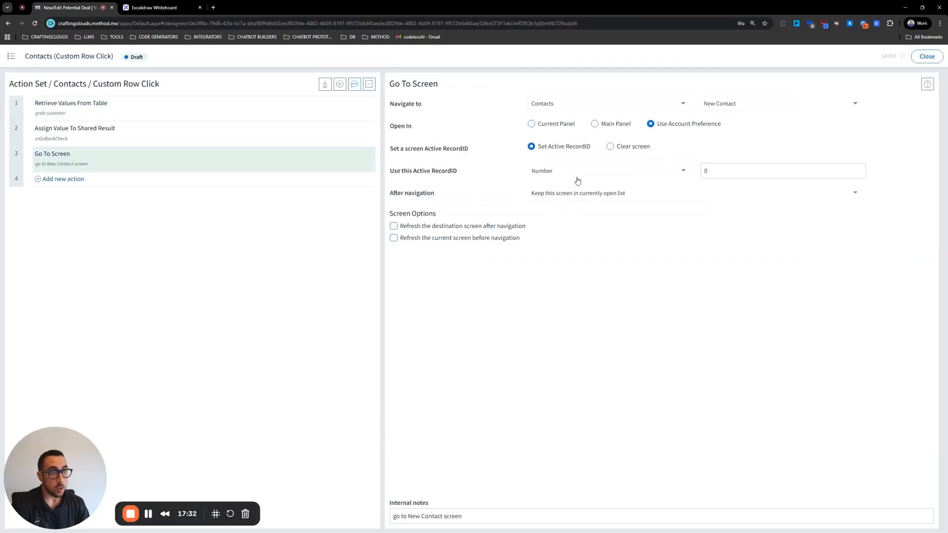
left_click(612, 147)
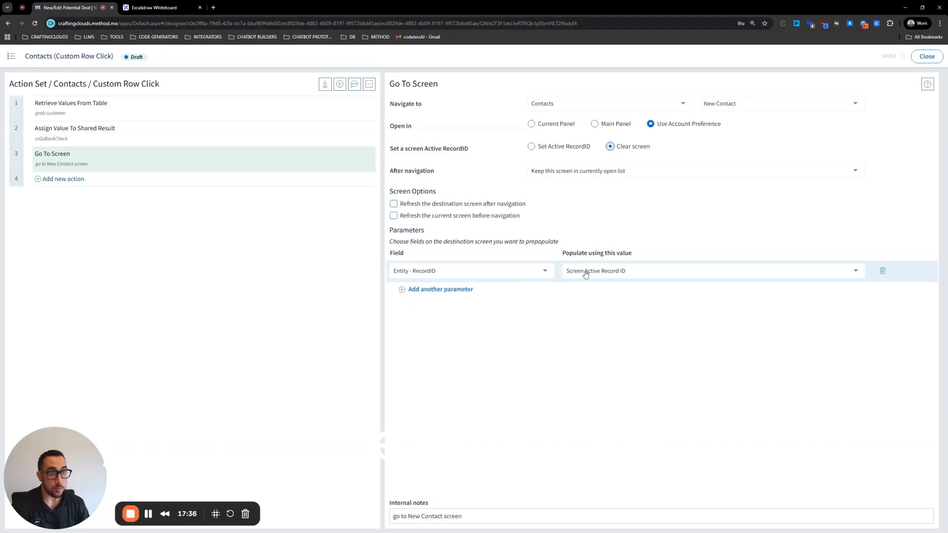
left_click(611, 271)
left_click(594, 330)
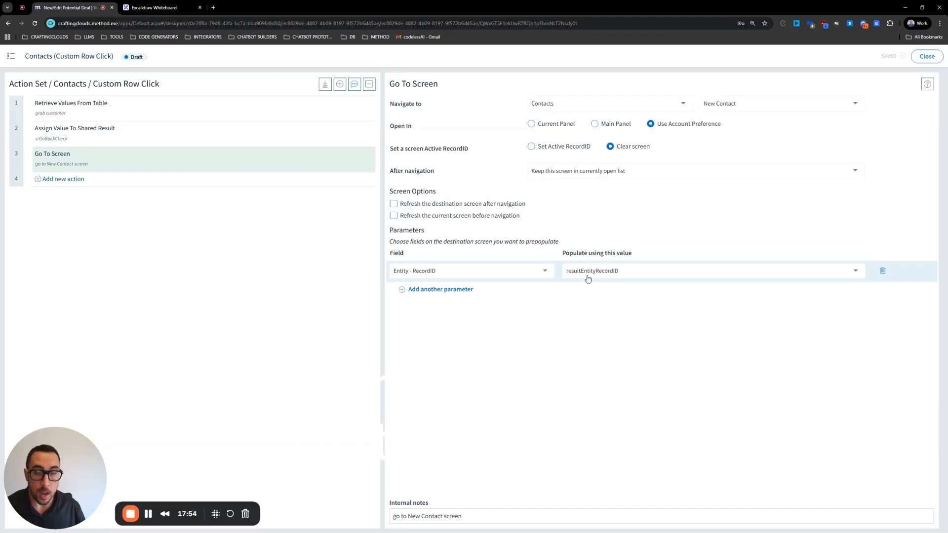
Review the Retrieve Values From Table action's resultEntityRecordID field and set the Go To Screen action to Clear screen.
left_click(142, 119)
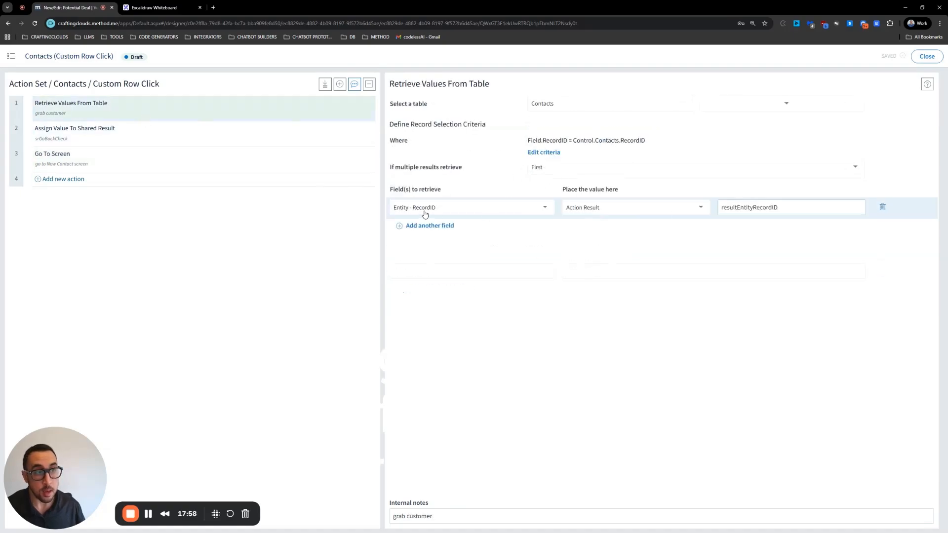
double_click(801, 206)
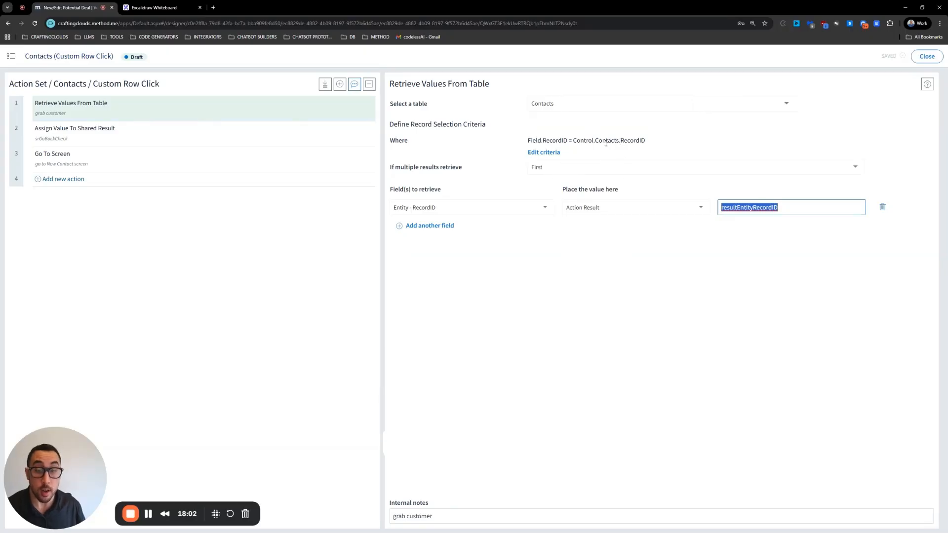
left_click(74, 132)
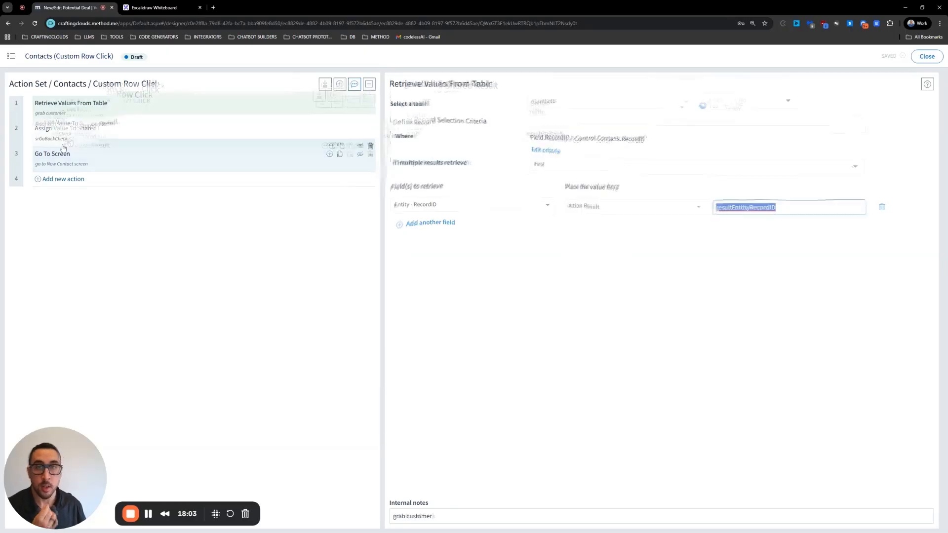
left_click(81, 168)
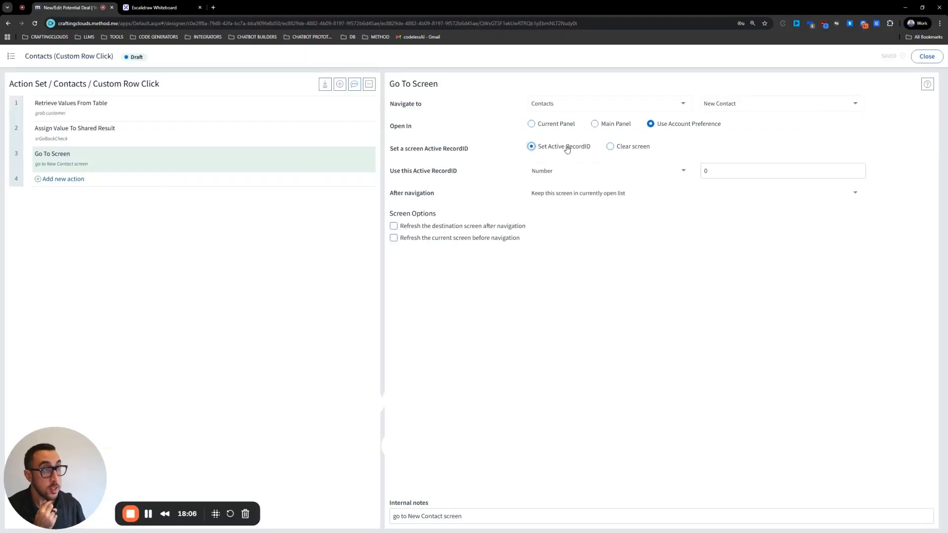
left_click(611, 147)
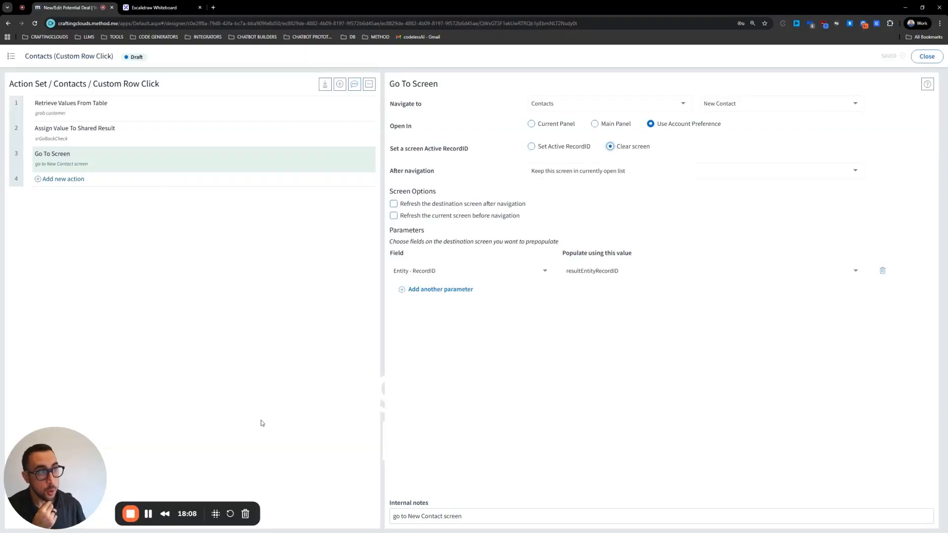
Leave the action set and screen designer, start adding a contact from the Potential Deal's Contact dropdown, and check the prefilled customer.
left_click(927, 57)
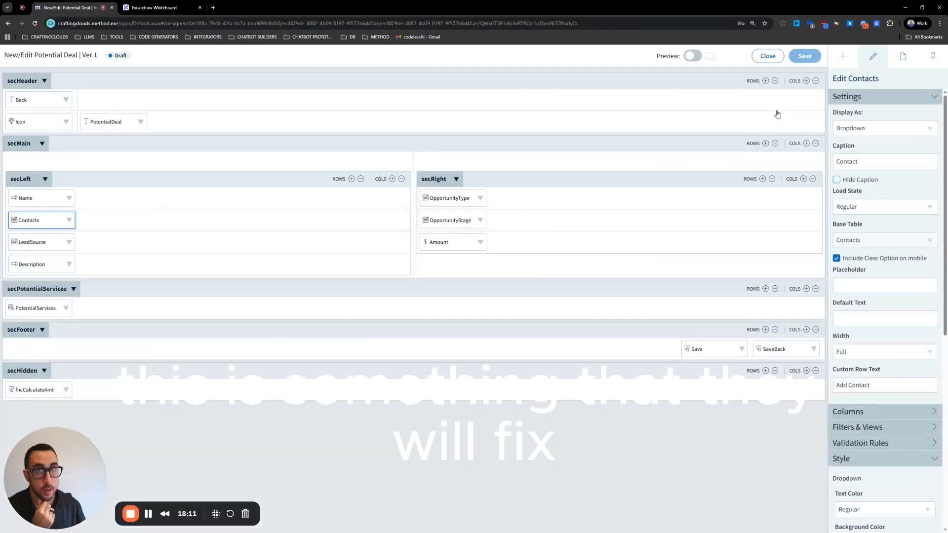
left_click(781, 58)
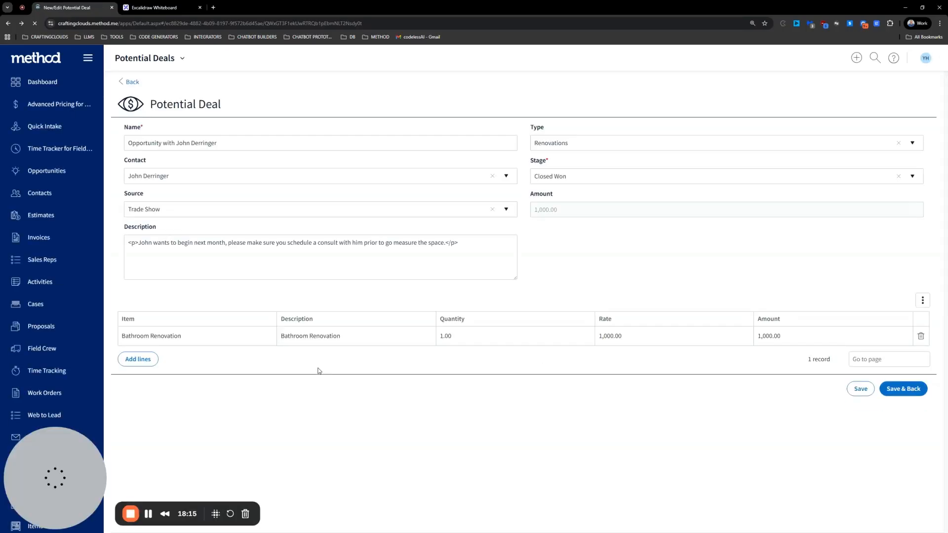
left_click(507, 178)
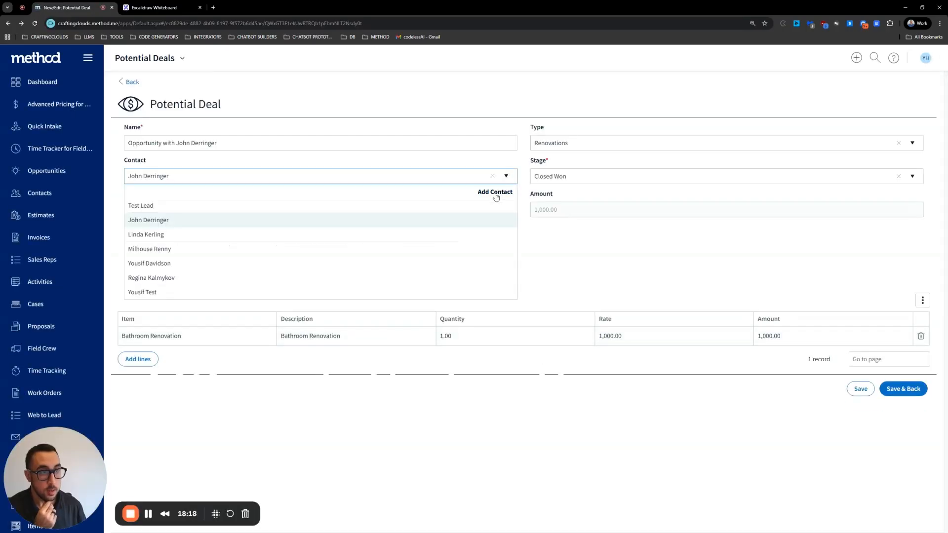
left_click(495, 192)
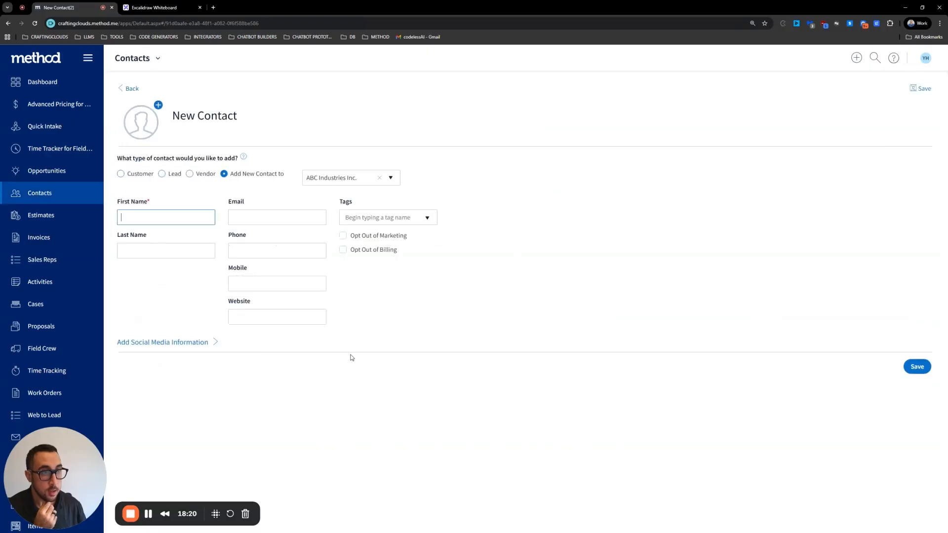
left_click_drag(360, 178, 301, 183)
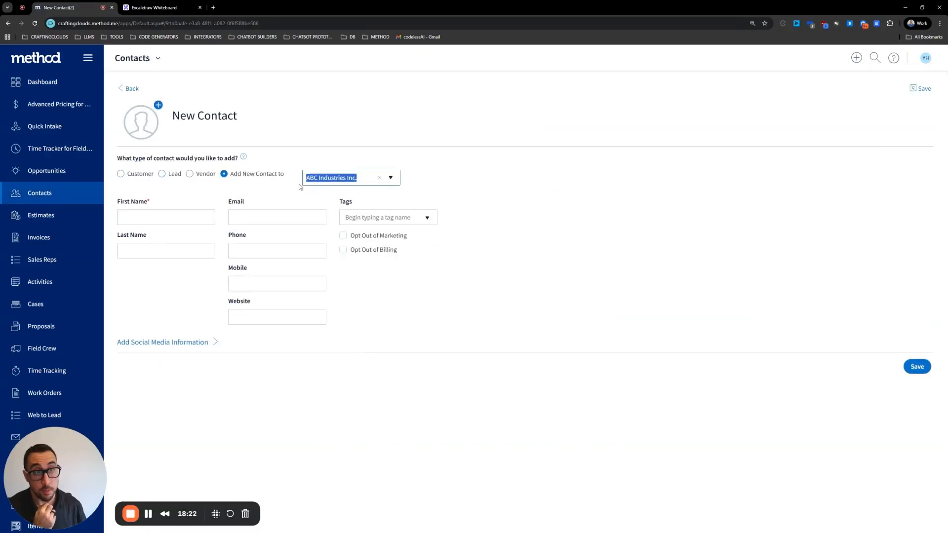
Enter the new contact's first and last name, save the contact, and check the Contact field on the Potential Deal.
left_click(172, 219)
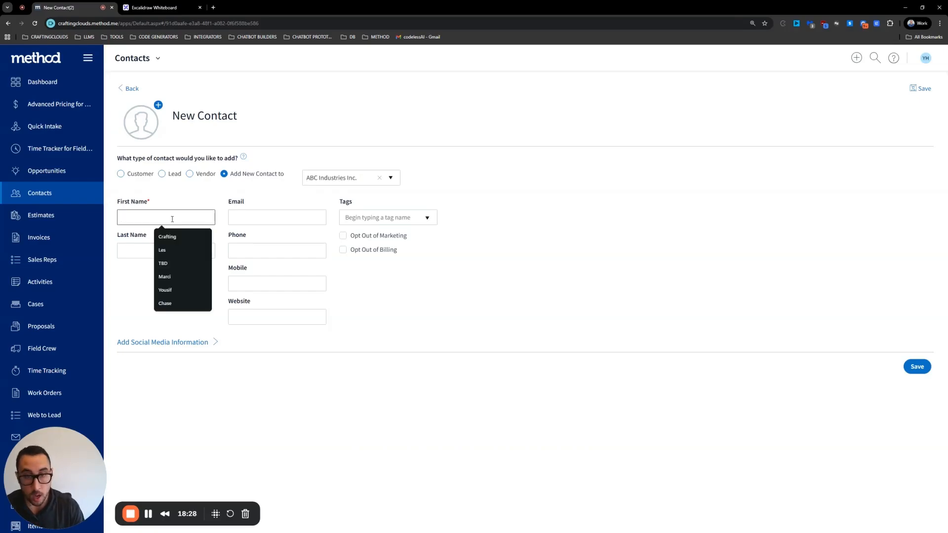
type("Louis")
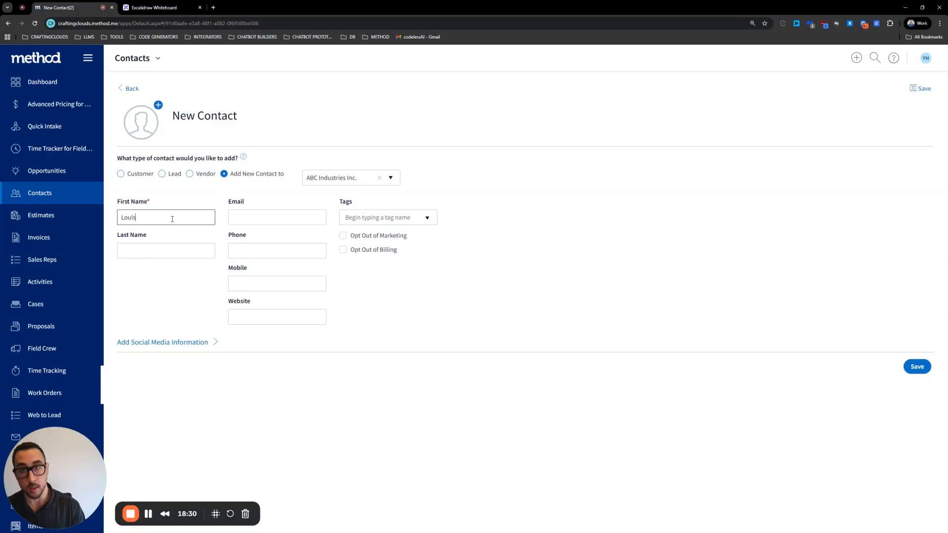
key("Tab")
type("DeVille")
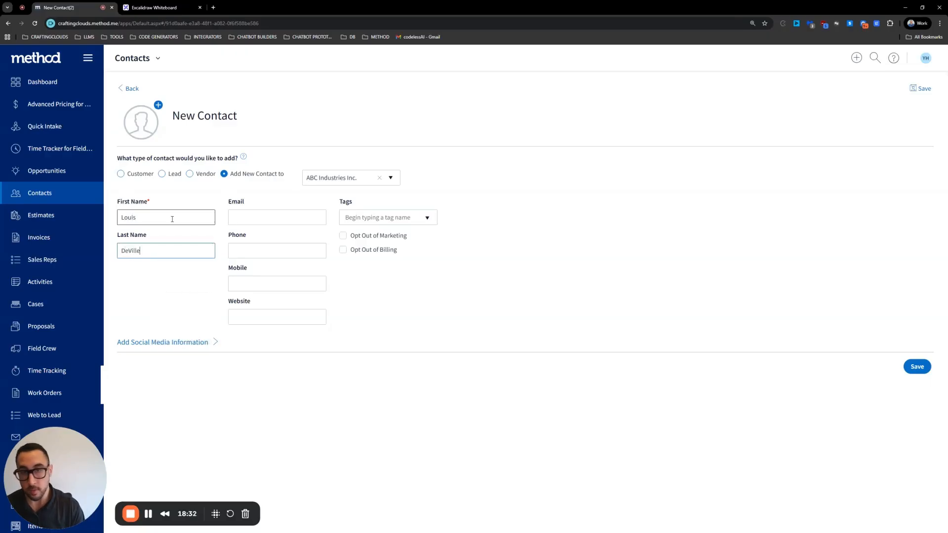
left_click(255, 224)
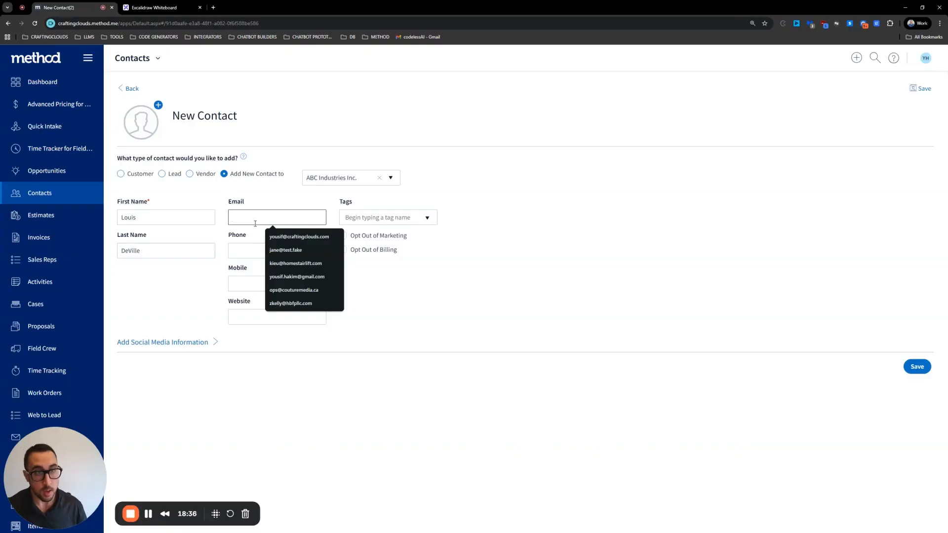
left_click(606, 218)
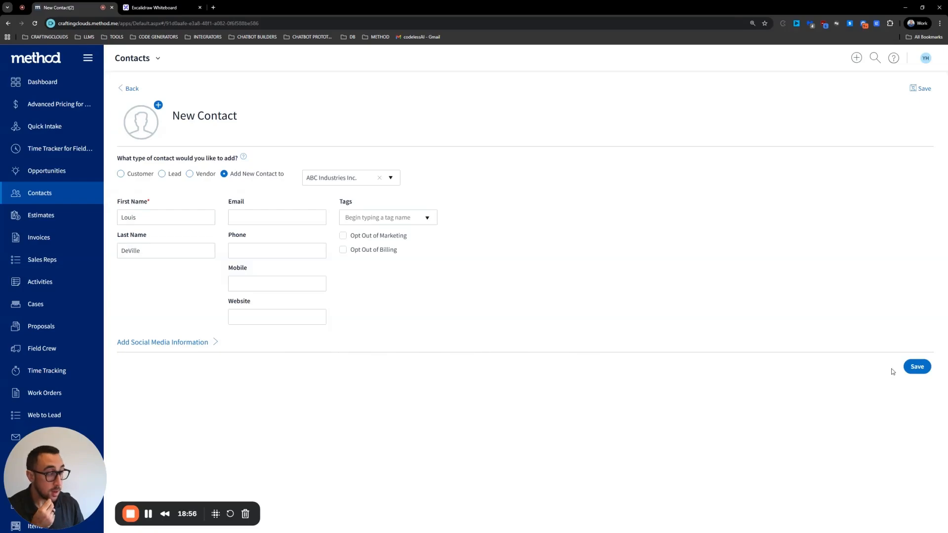
left_click(917, 368)
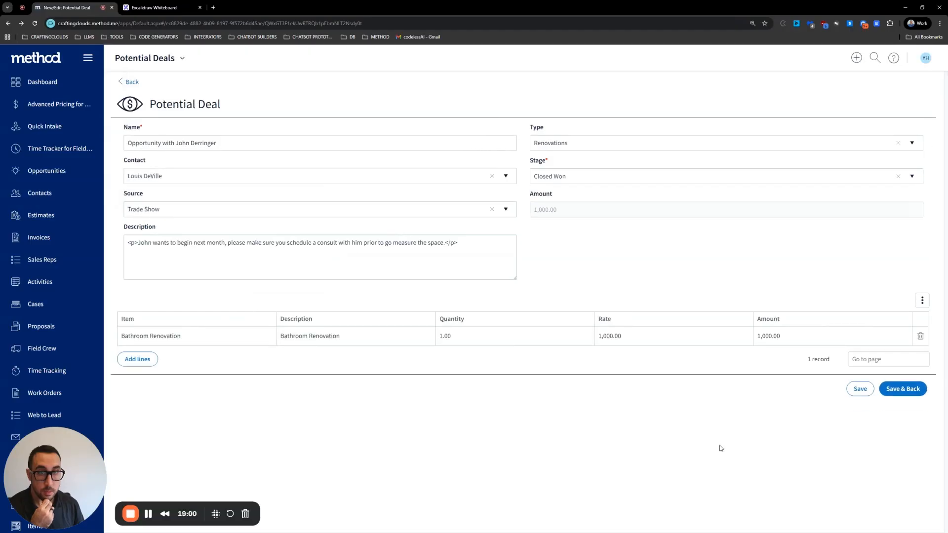
left_click(171, 176)
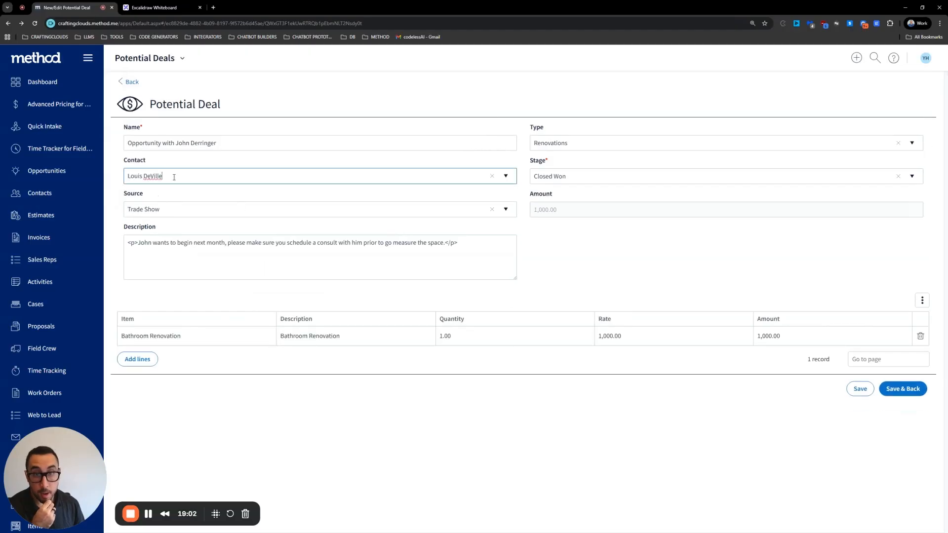
left_click_drag(172, 177, 121, 180)
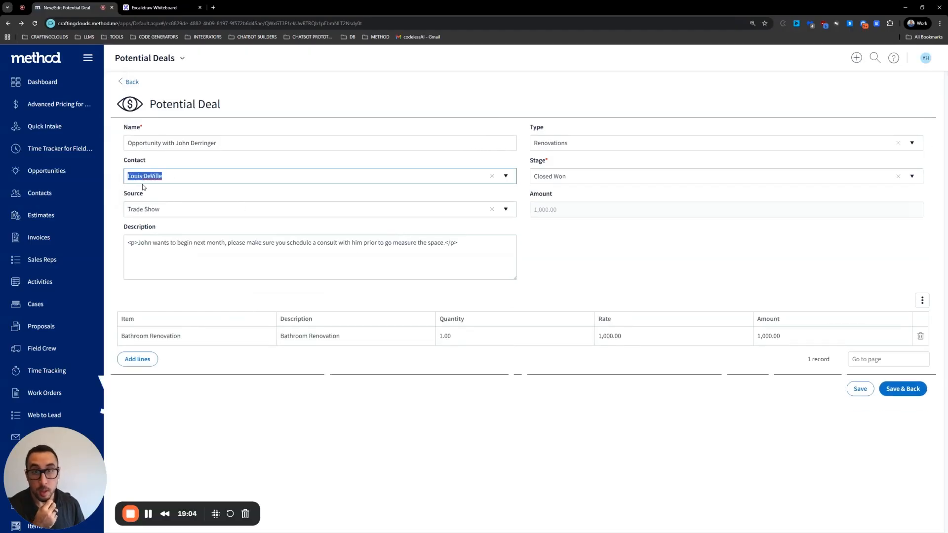